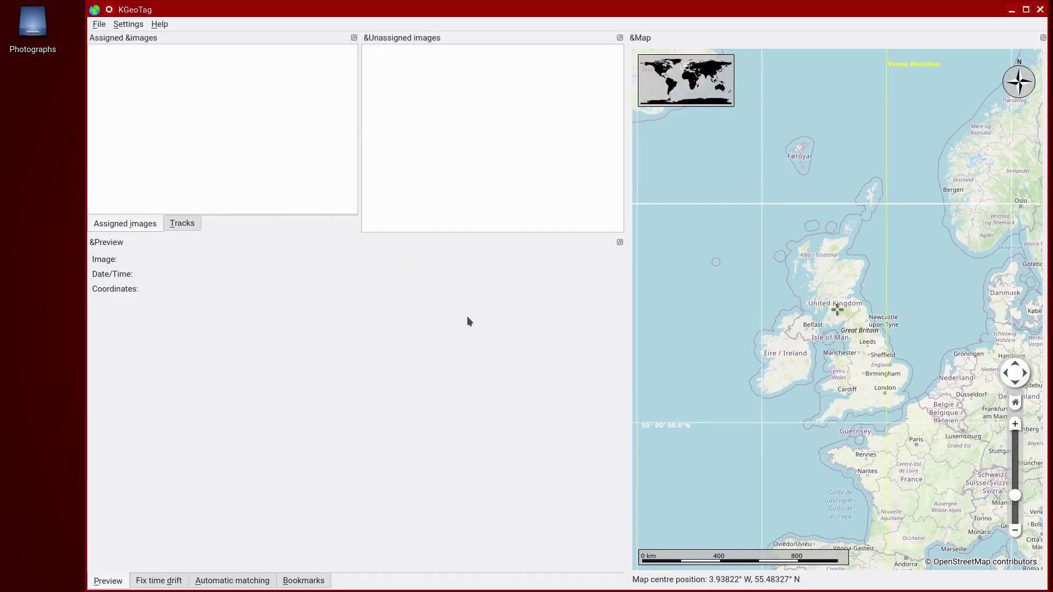
# Zoom the map out and back in, then pan it to centre on northern England
pyautogui.scroll(-5, 816, 326)
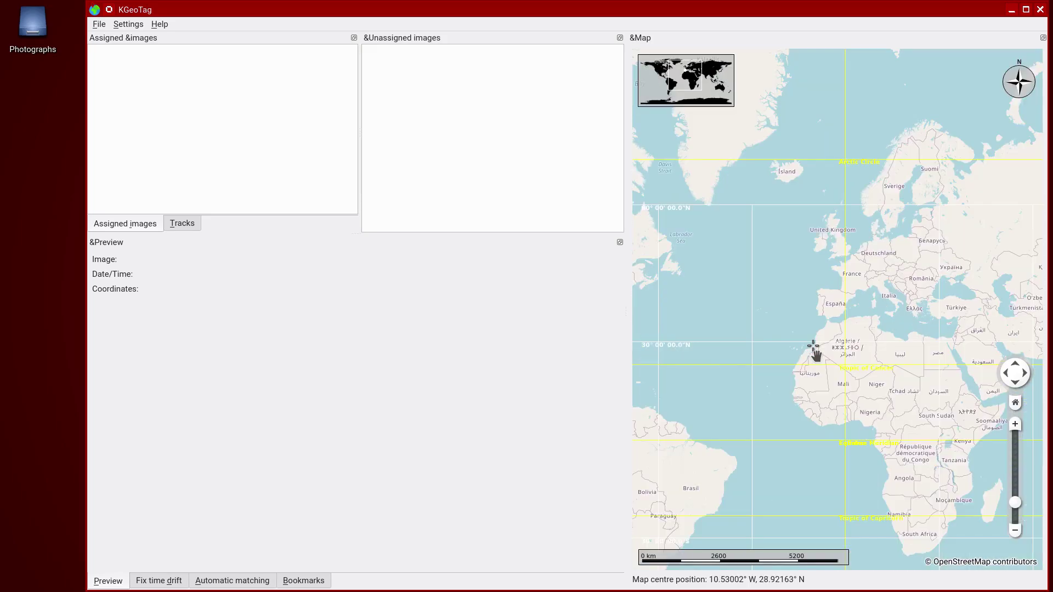
pyautogui.scroll(6, 815, 353)
pyautogui.moveTo(851, 218); pyautogui.dragTo(754, 494)
pyautogui.moveTo(789, 202); pyautogui.dragTo(780, 388)
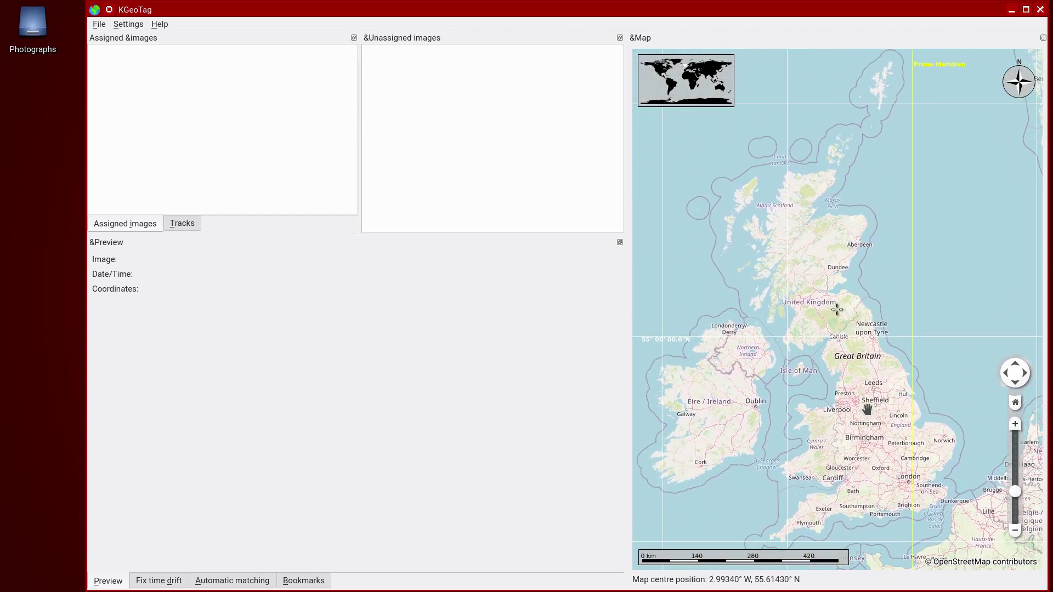
pyautogui.moveTo(870, 404); pyautogui.dragTo(672, 369)
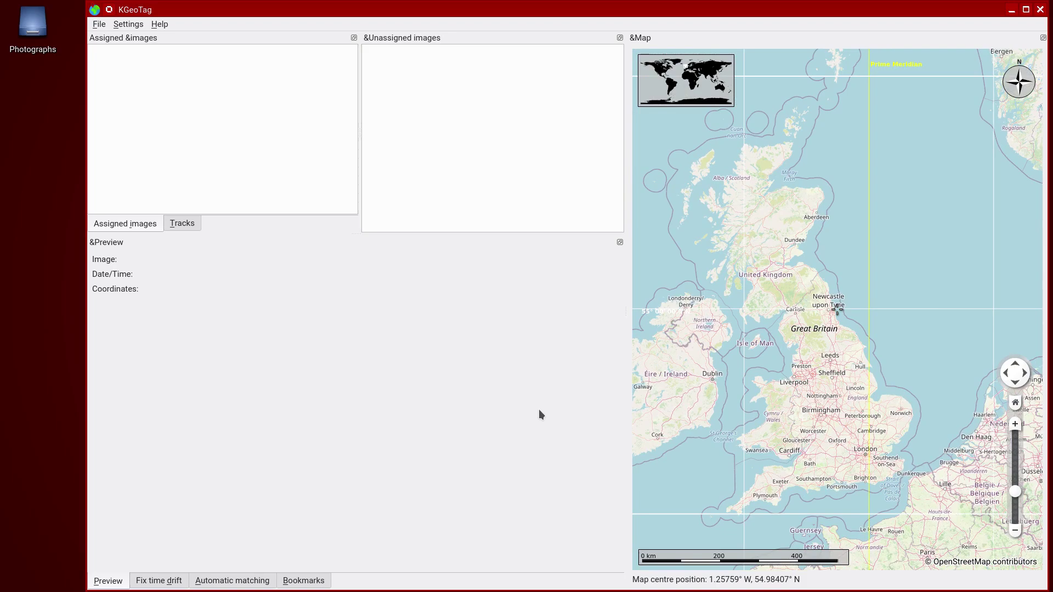
# Open the Photographs folder, move the Dolphin window lower, and view germany-english-garden.jpg
pyautogui.click(33, 24)
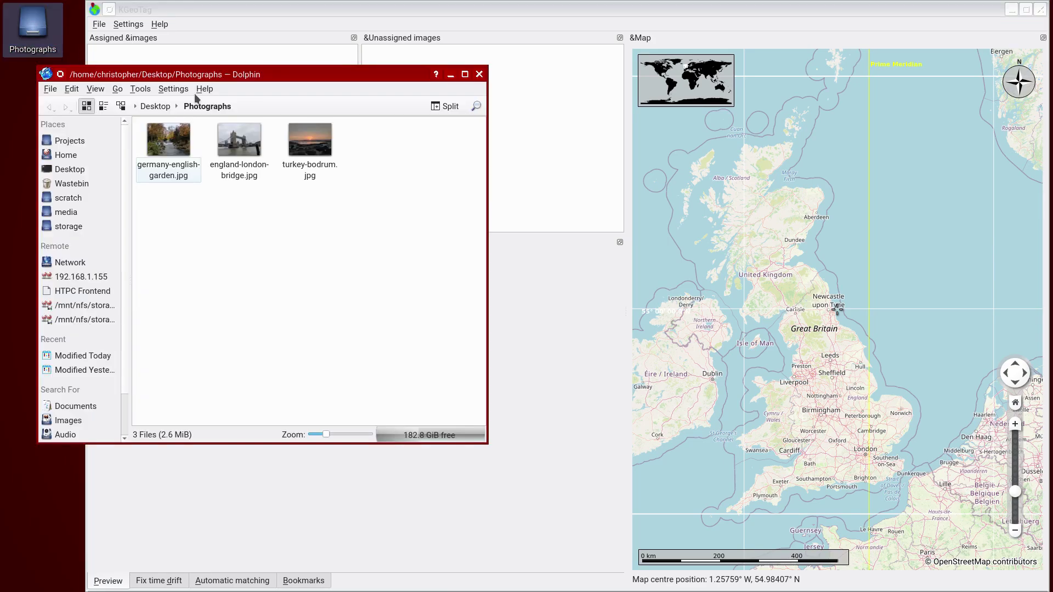
pyautogui.moveTo(202, 72); pyautogui.dragTo(165, 222)
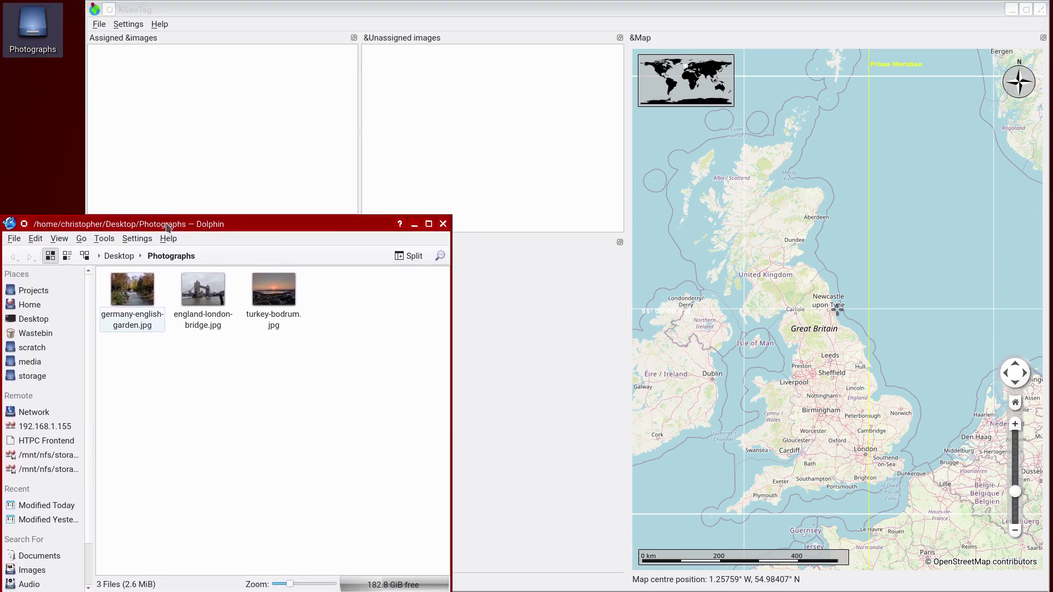
pyautogui.doubleClick(130, 296)
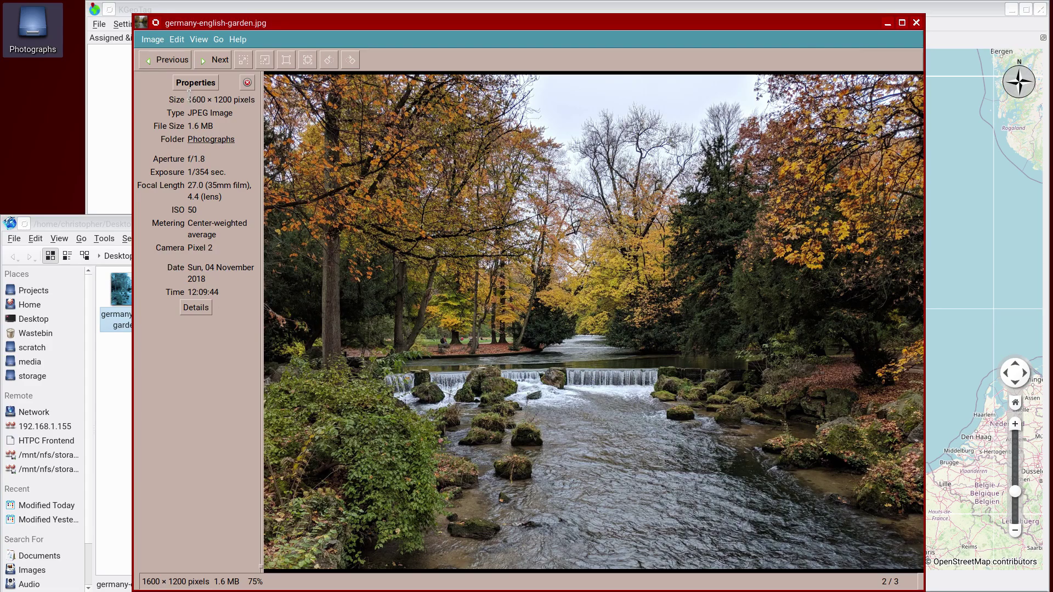
pyautogui.click(199, 310)
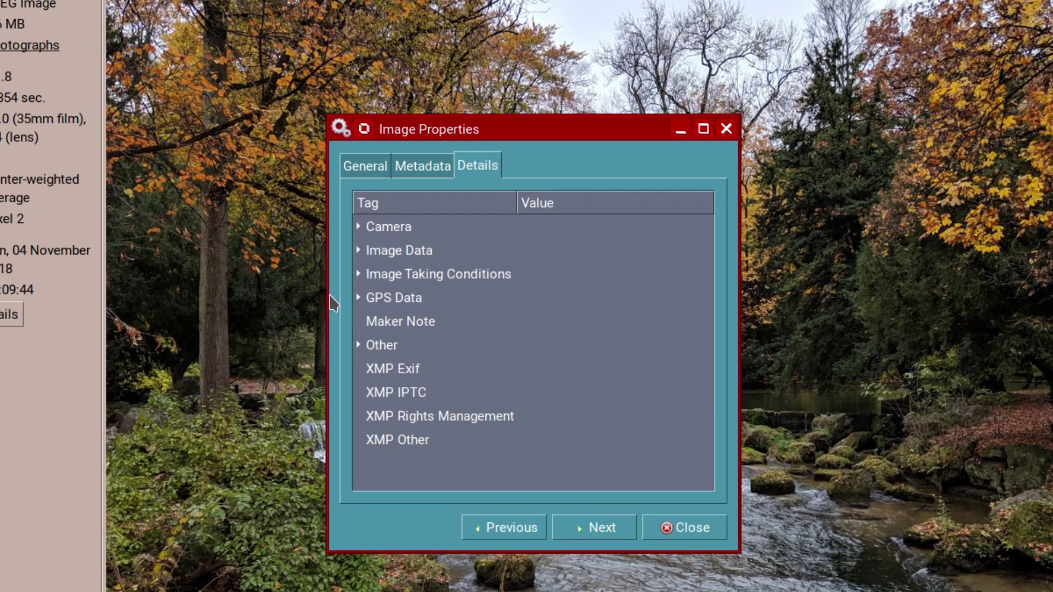
pyautogui.click(359, 298)
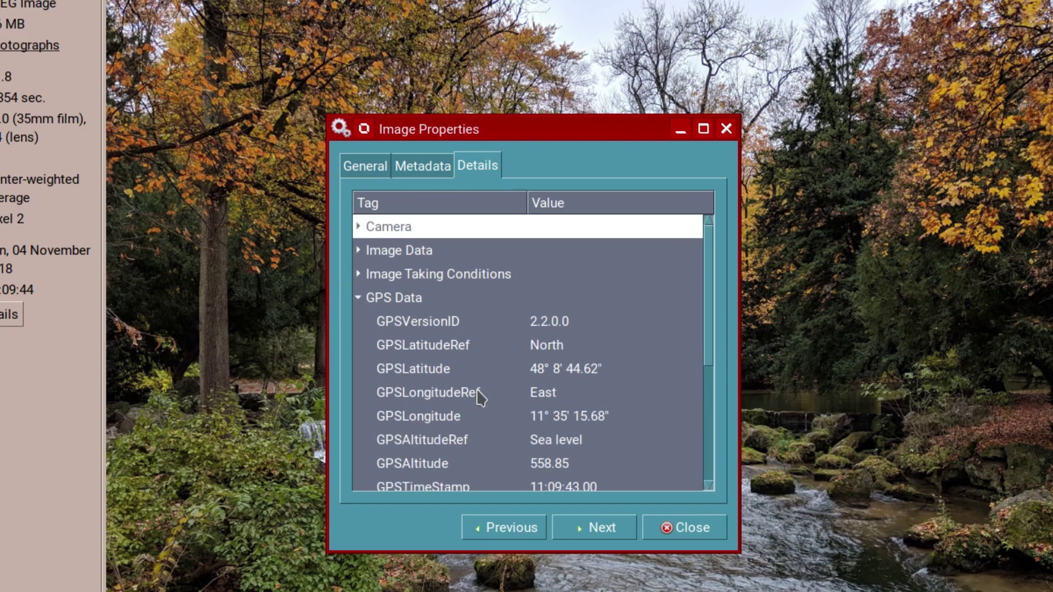
pyautogui.scroll(-3, 477, 395)
pyautogui.scroll(1, 457, 417)
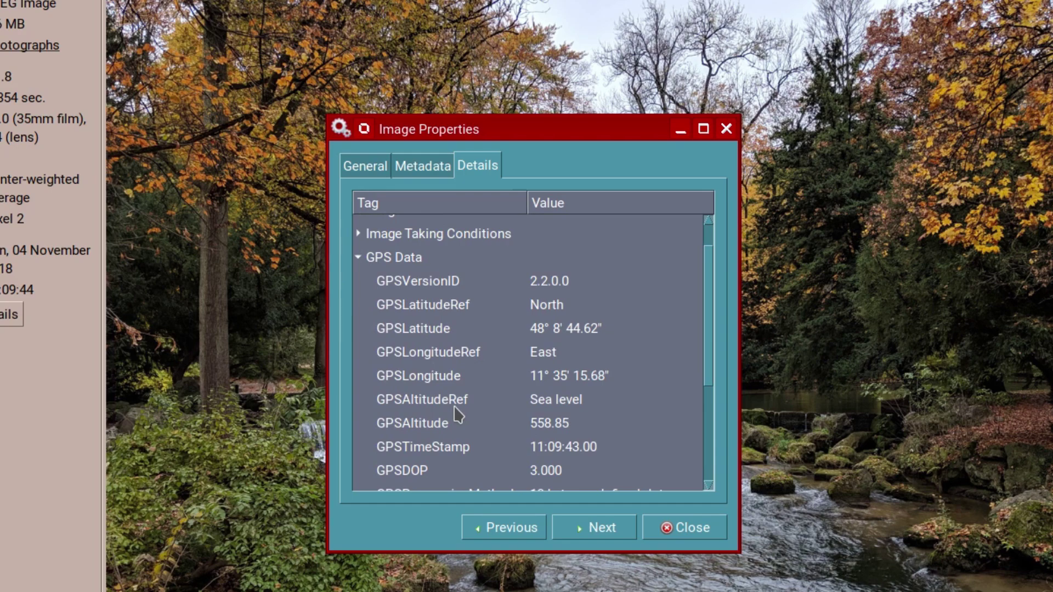
pyautogui.scroll(-4, 458, 416)
pyautogui.scroll(1, 458, 415)
pyautogui.scroll(2, 459, 411)
pyautogui.click(694, 527)
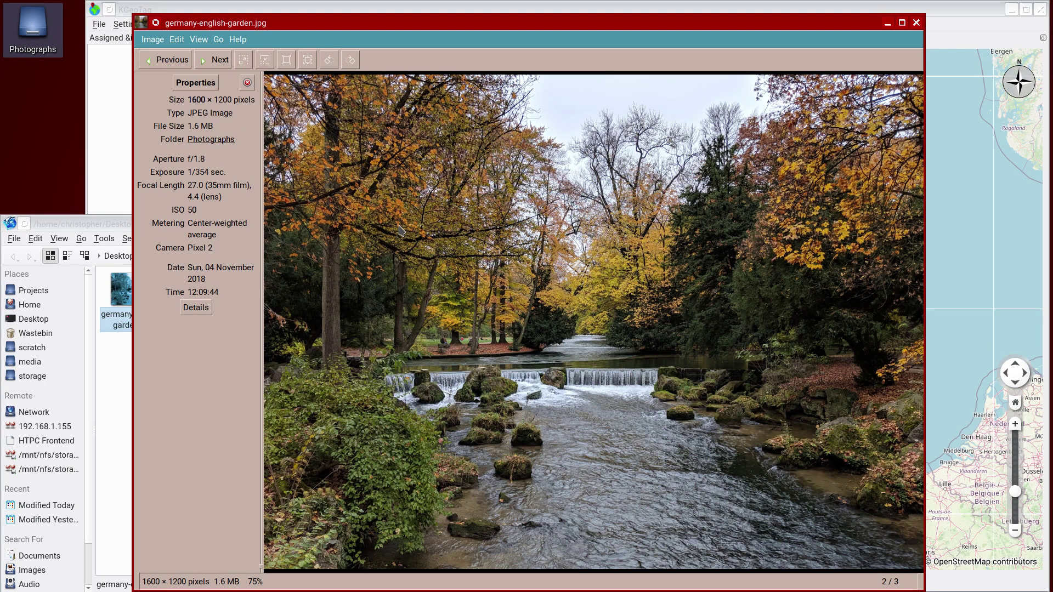
# Close the viewer and add germany-english-garden.jpg to KGeoTag's Assigned images
pyautogui.click(916, 22)
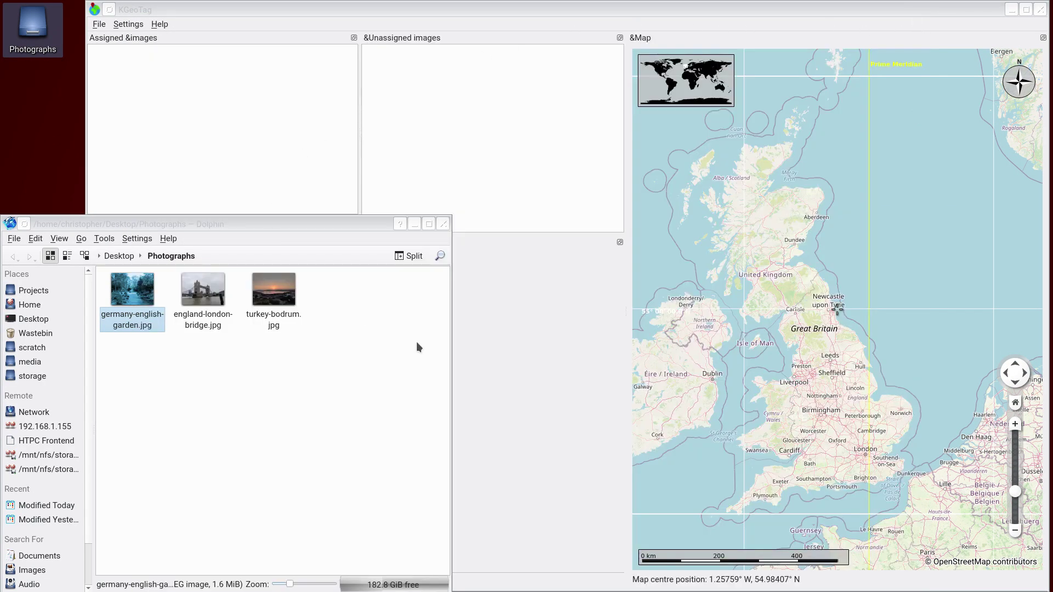
pyautogui.click(354, 338)
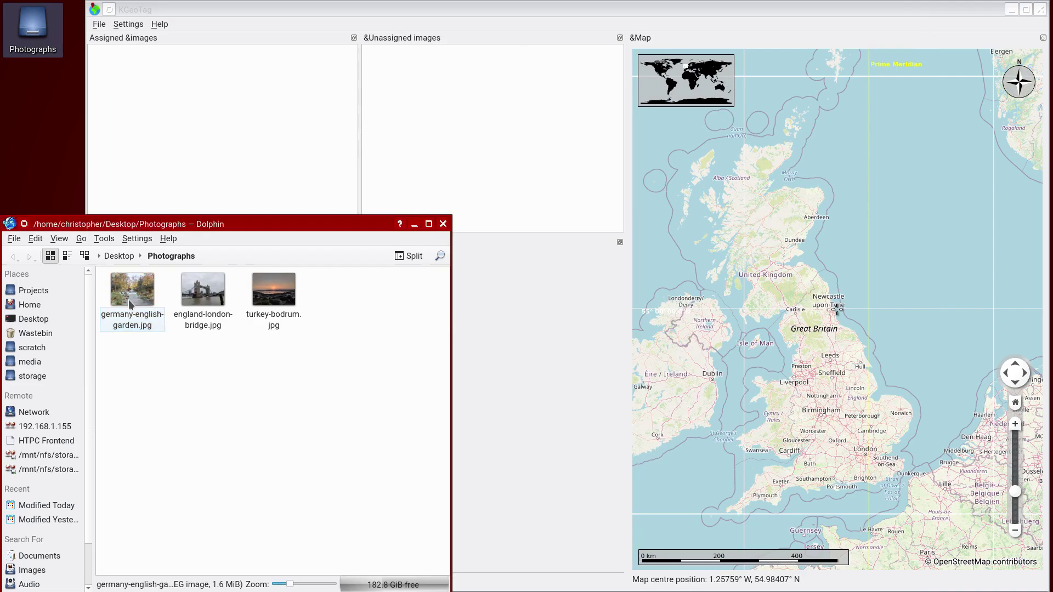
pyautogui.moveTo(303, 313); pyautogui.dragTo(133, 292)
pyautogui.click(147, 341)
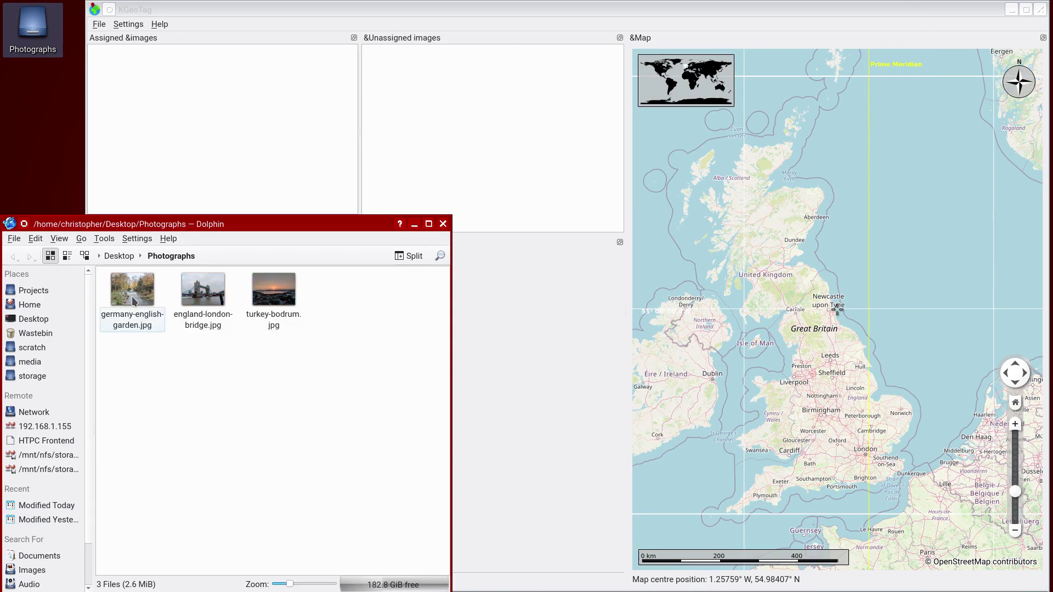
pyautogui.moveTo(128, 301); pyautogui.dragTo(126, 57)
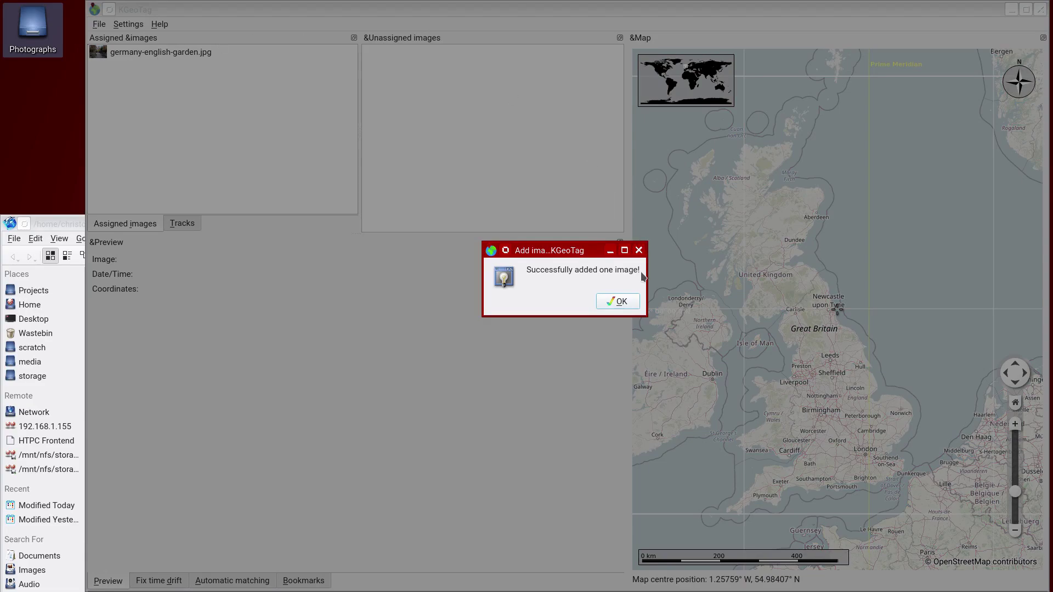
pyautogui.click(621, 299)
# Add england-london-bridge.jpg and turkey-bodrum.jpg to the Assigned images as well
pyautogui.click(58, 226)
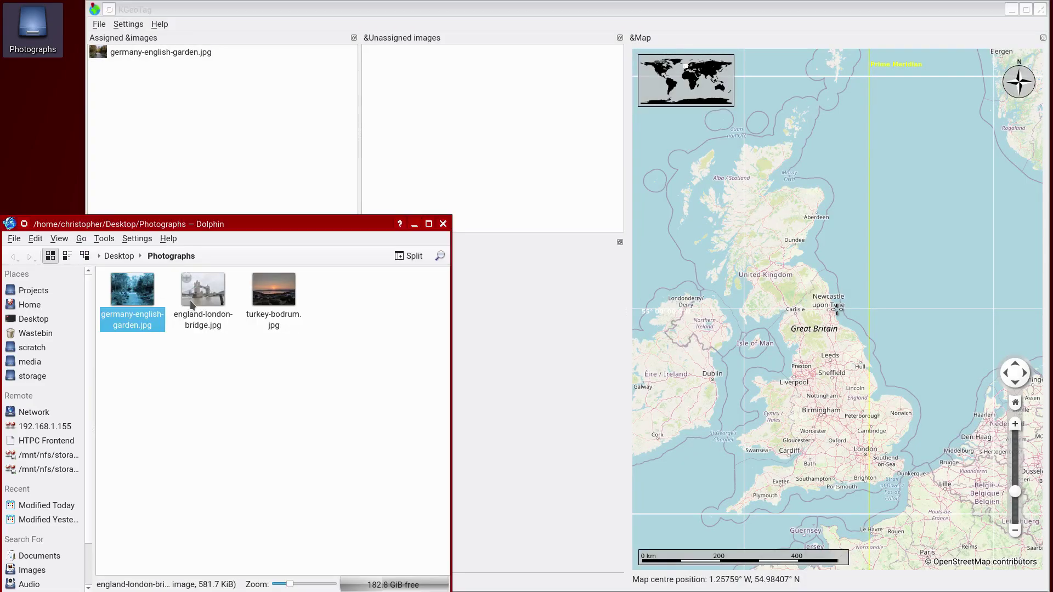
pyautogui.moveTo(313, 304); pyautogui.dragTo(196, 299)
pyautogui.moveTo(199, 291); pyautogui.dragTo(163, 148)
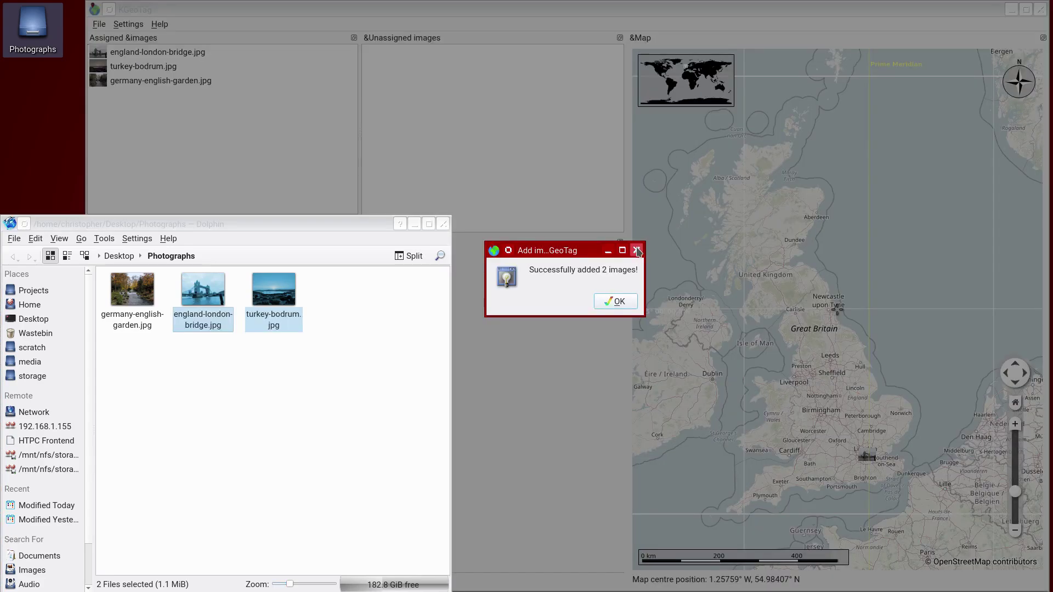
pyautogui.click(615, 301)
# View england-london-bridge.jpg and turkey-bodrum.jpg in the image viewer, closing each afterwards
pyautogui.click(59, 225)
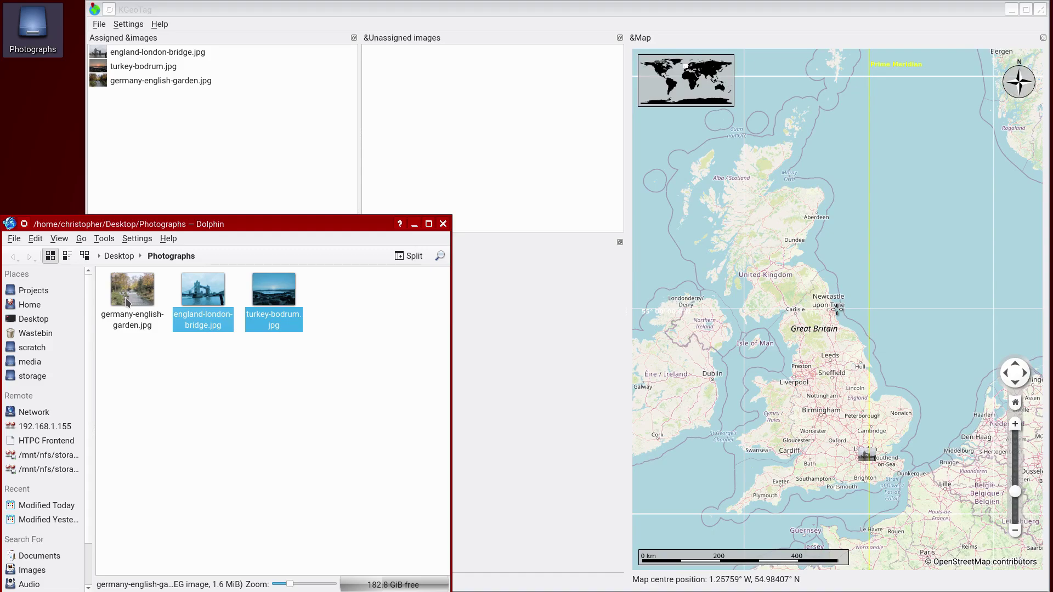
pyautogui.press('Escape')
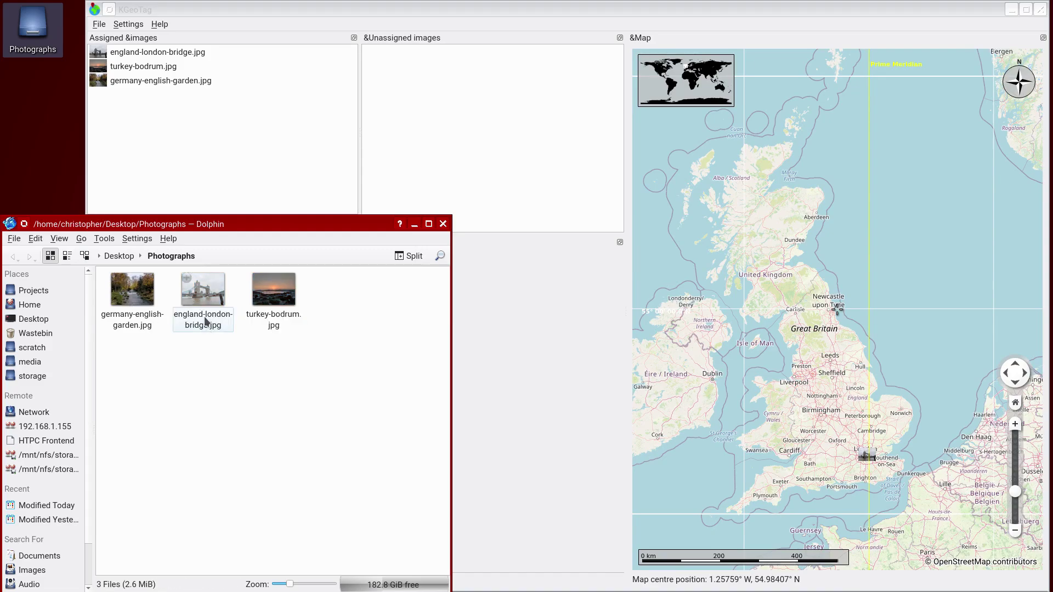
pyautogui.doubleClick(200, 294)
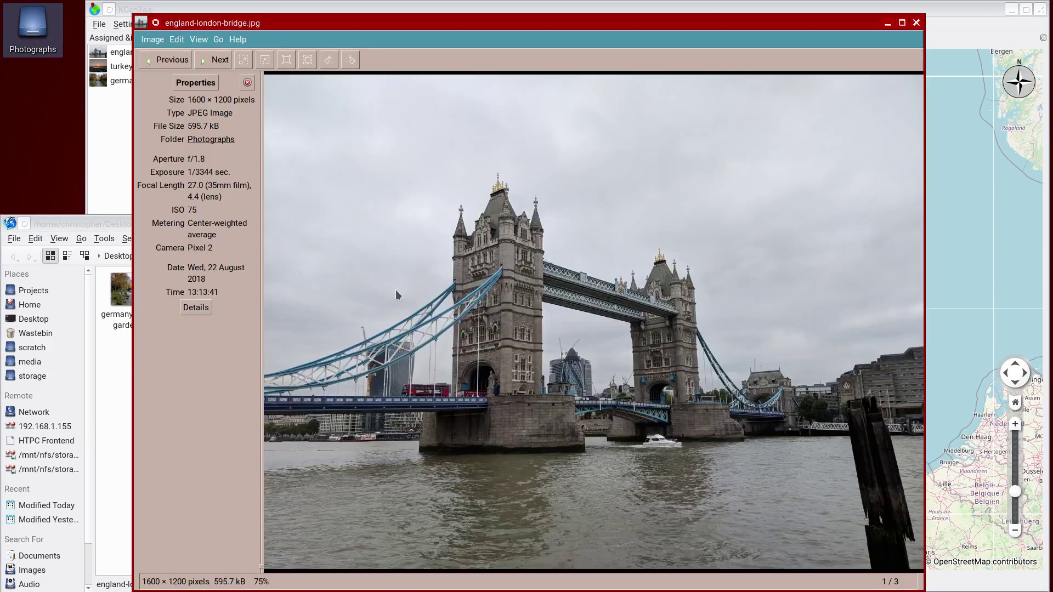
pyautogui.click(916, 23)
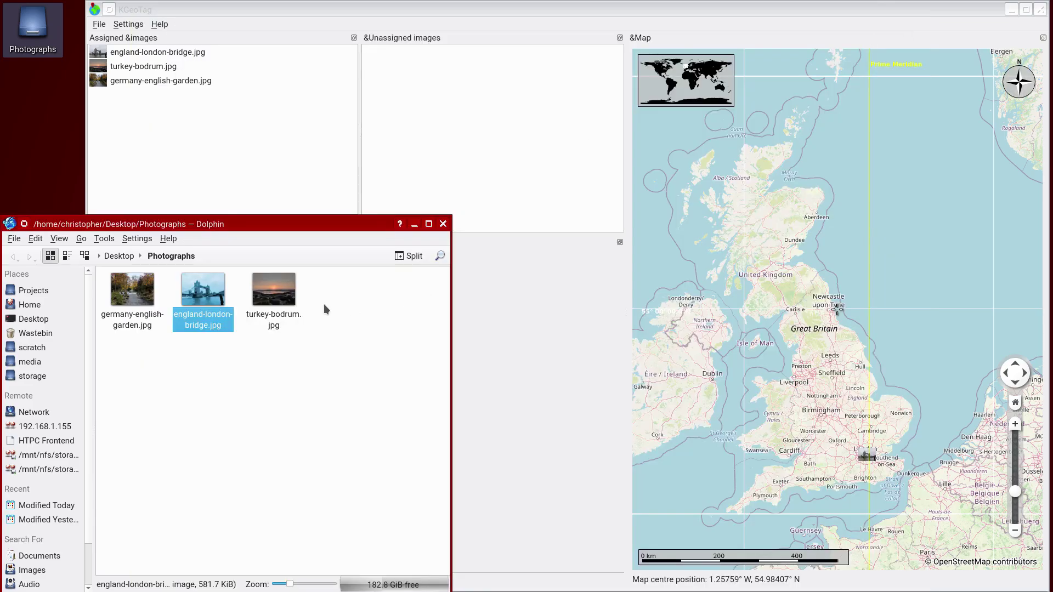
pyautogui.doubleClick(282, 314)
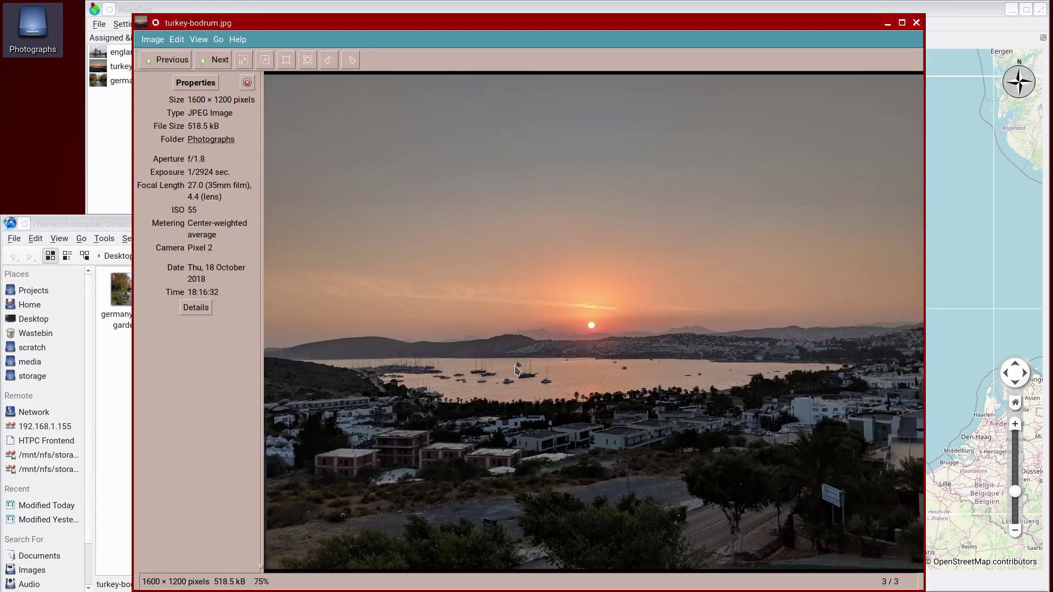
pyautogui.click(916, 22)
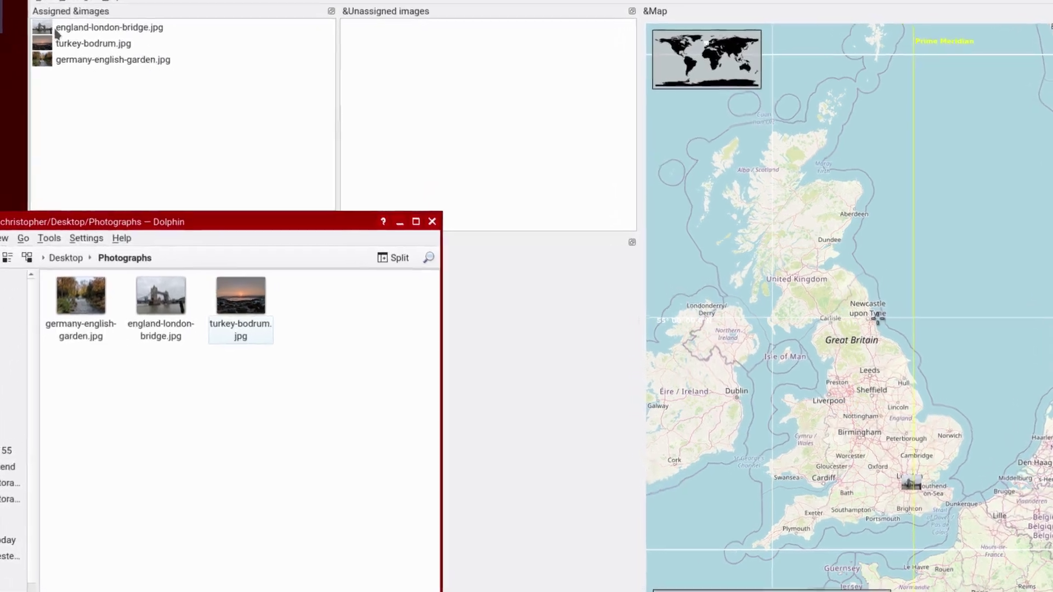
# Select england-london-bridge.jpg and zoom the map in on its marker by Tower Bridge
pyautogui.click(111, 57)
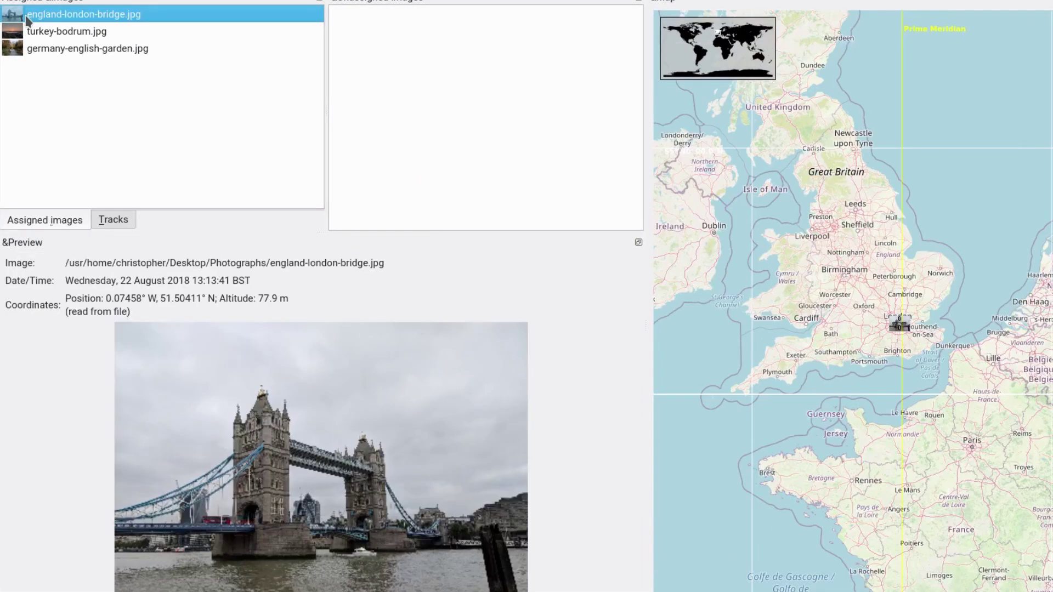
pyautogui.scroll(5, 916, 334)
pyautogui.scroll(3, 805, 268)
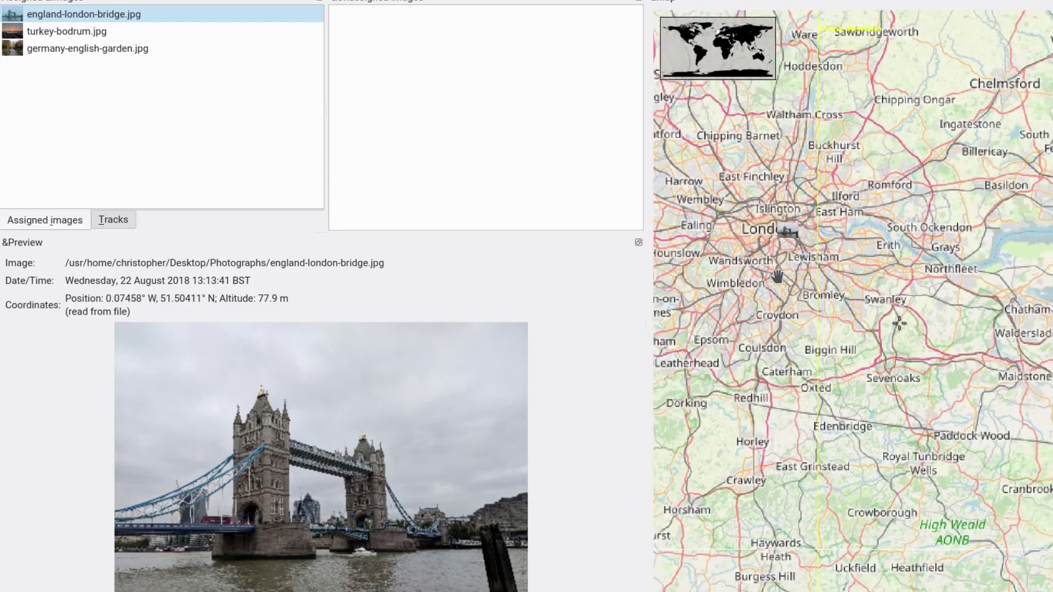
pyautogui.scroll(5, 772, 264)
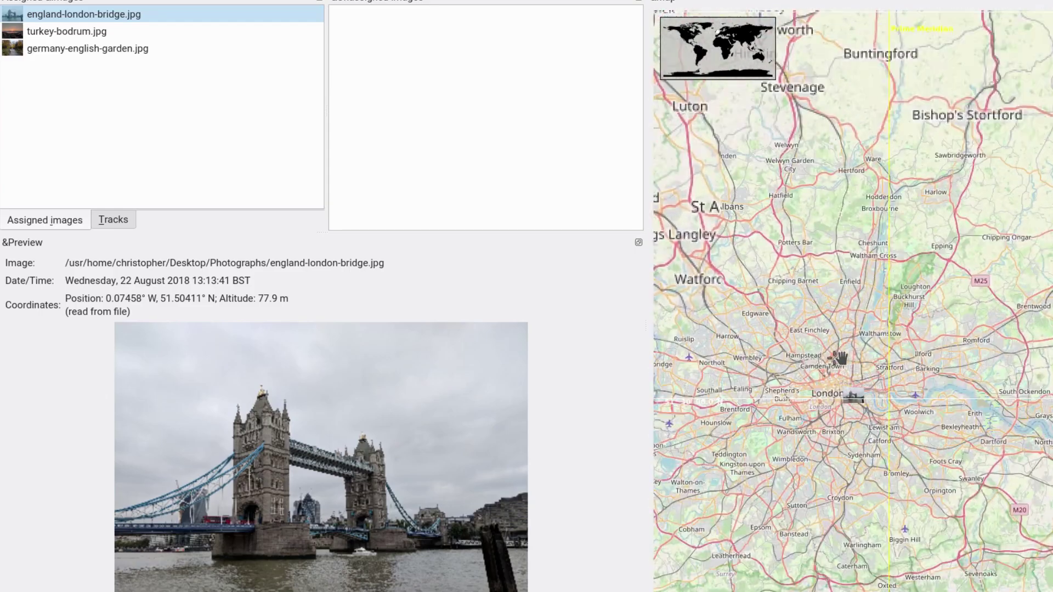
pyautogui.moveTo(846, 404); pyautogui.dragTo(812, 230)
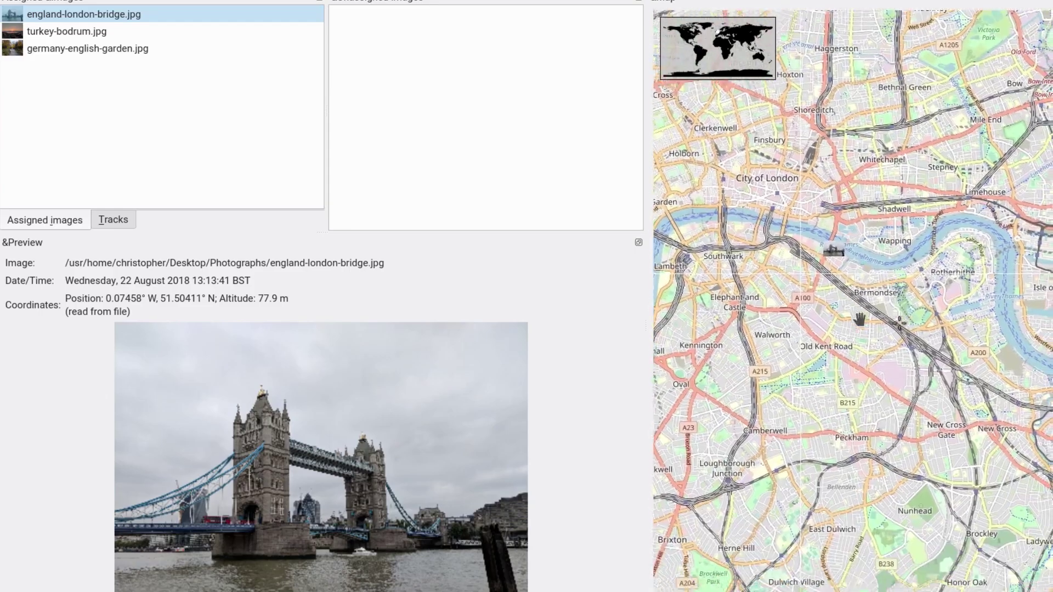
pyautogui.scroll(2, 812, 226)
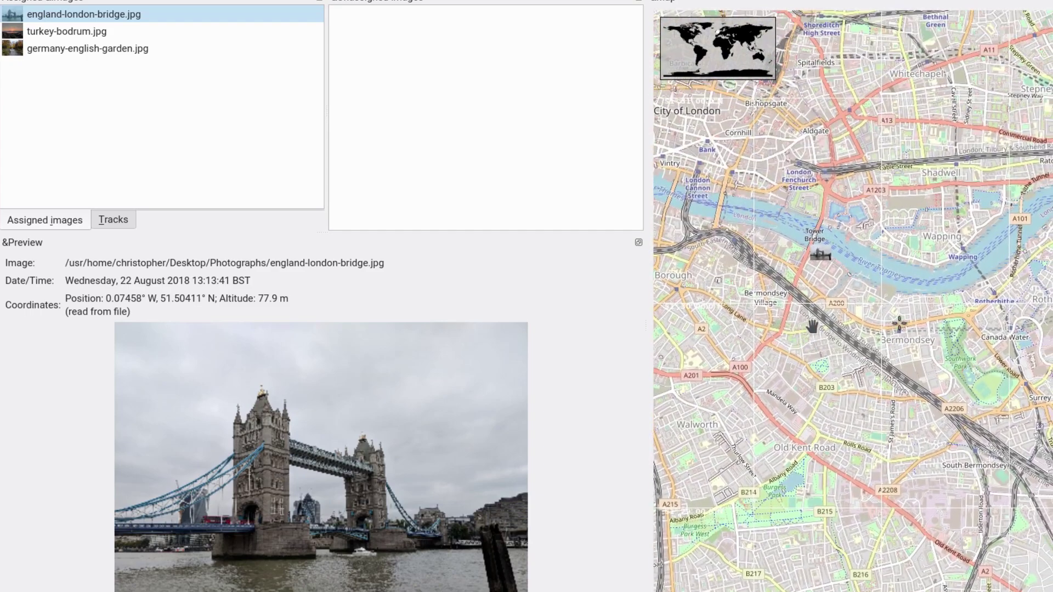
pyautogui.scroll(4, 812, 227)
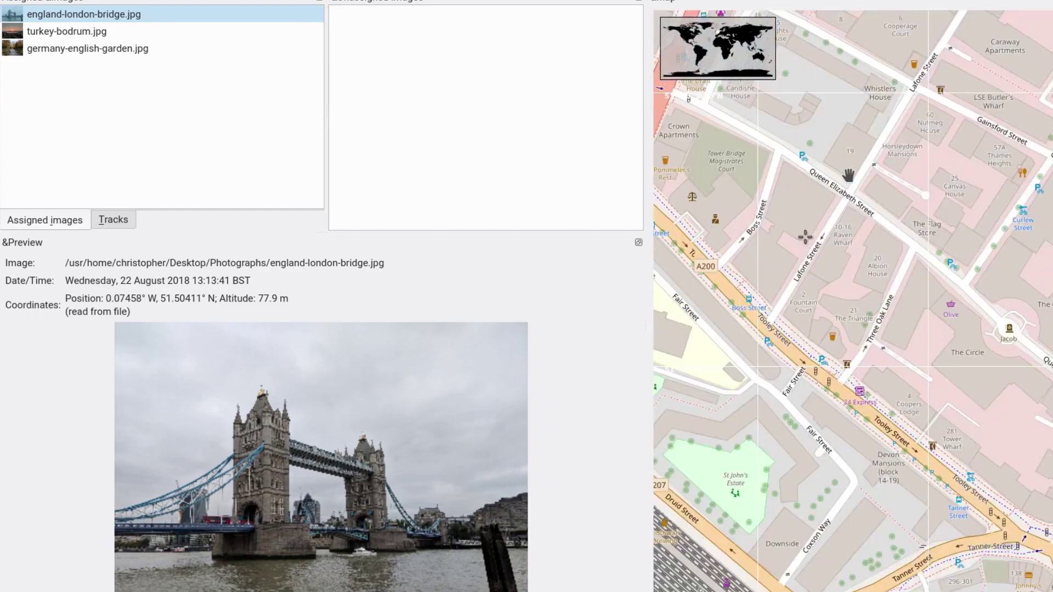
pyautogui.moveTo(804, 396); pyautogui.dragTo(798, 412)
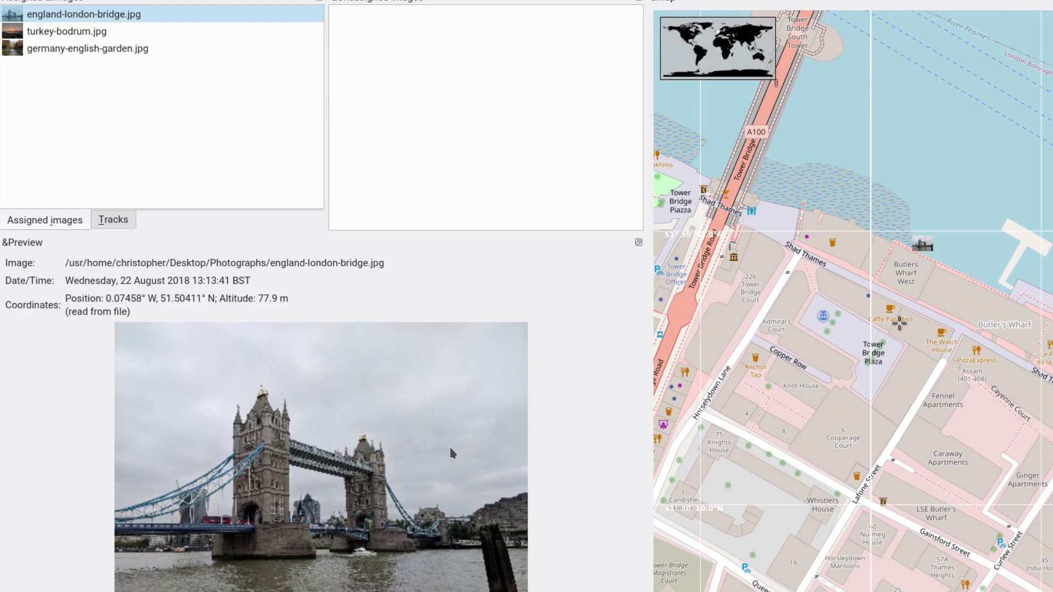
# Zoom back out and pan north toward northern England and Scotland
pyautogui.scroll(-2, 855, 317)
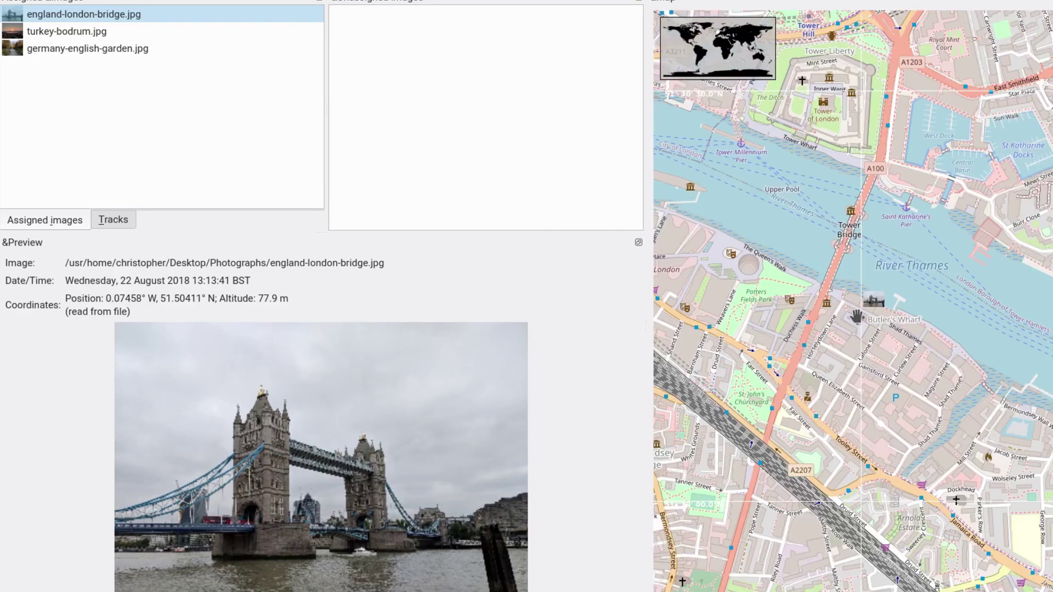
pyautogui.scroll(-6, 855, 317)
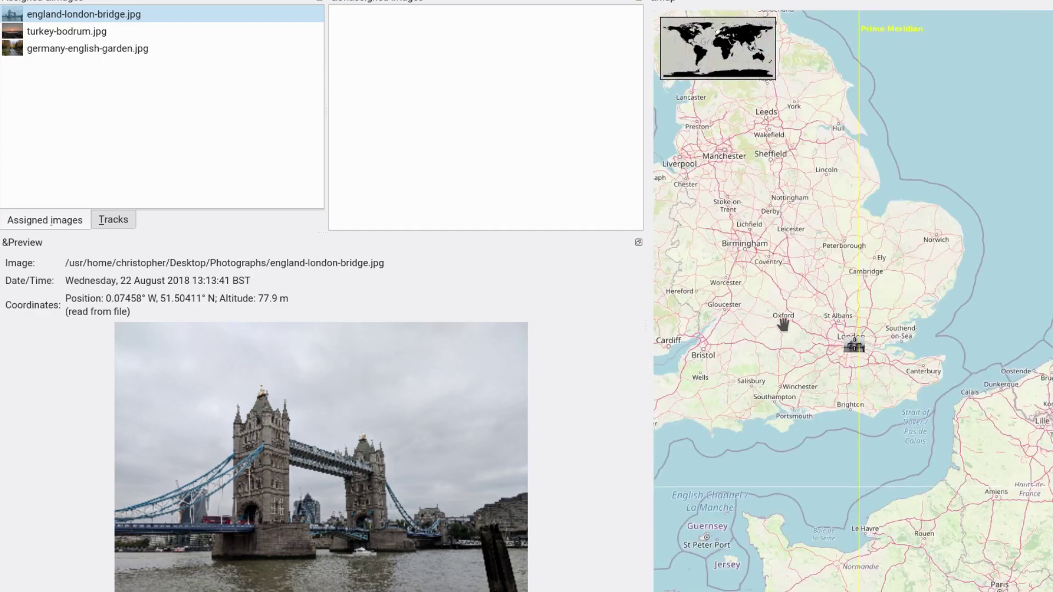
pyautogui.moveTo(768, 273); pyautogui.dragTo(889, 410)
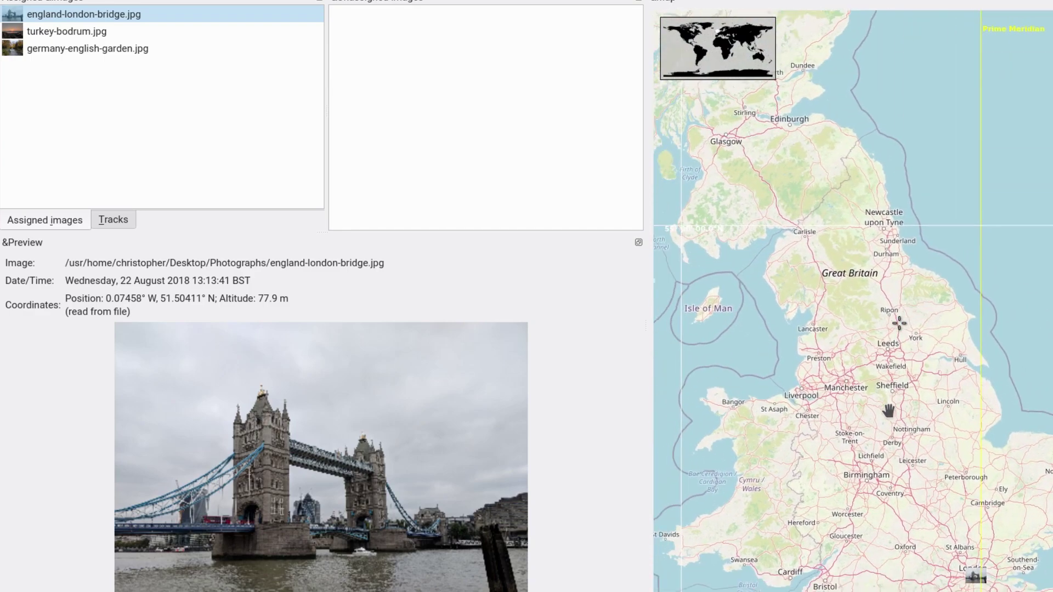
# Select turkey-bodrum.jpg and zoom and pan the map onto its marker in Bodrum town
pyautogui.click(55, 33)
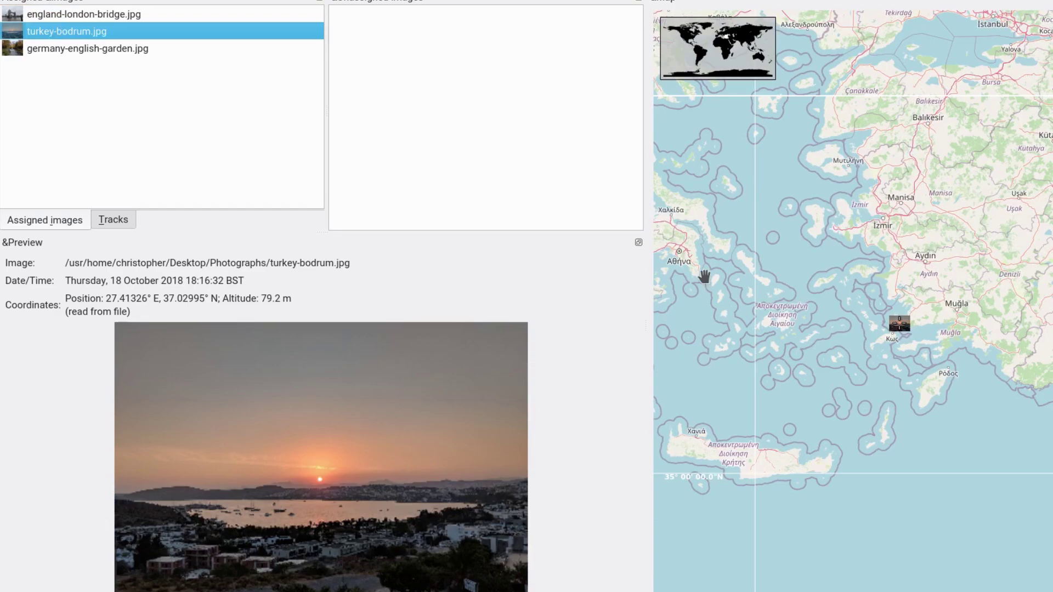
pyautogui.scroll(-5, 817, 299)
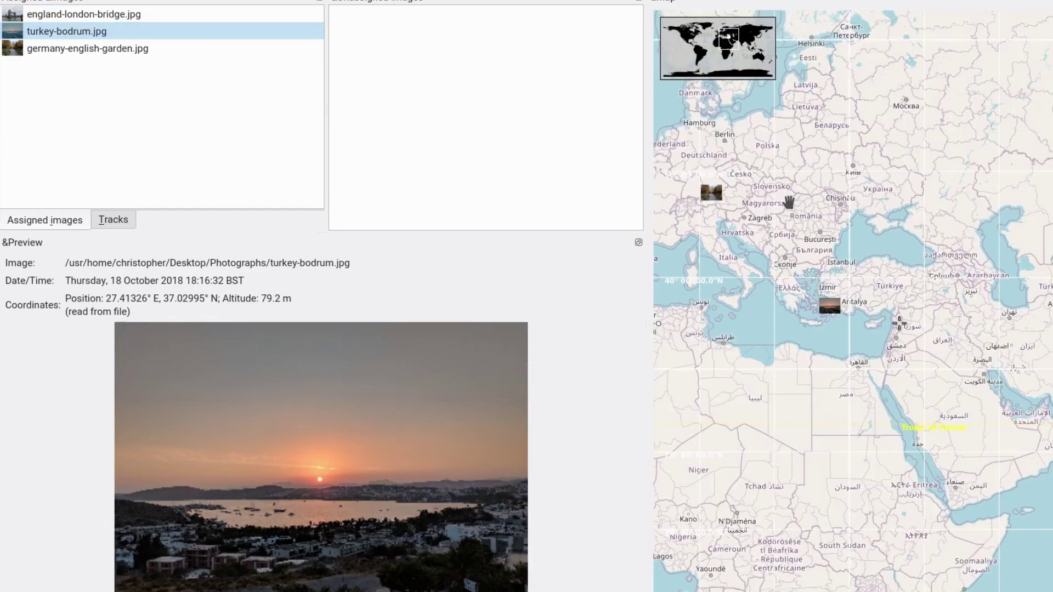
pyautogui.moveTo(780, 148); pyautogui.dragTo(816, 142)
pyautogui.scroll(8, 851, 254)
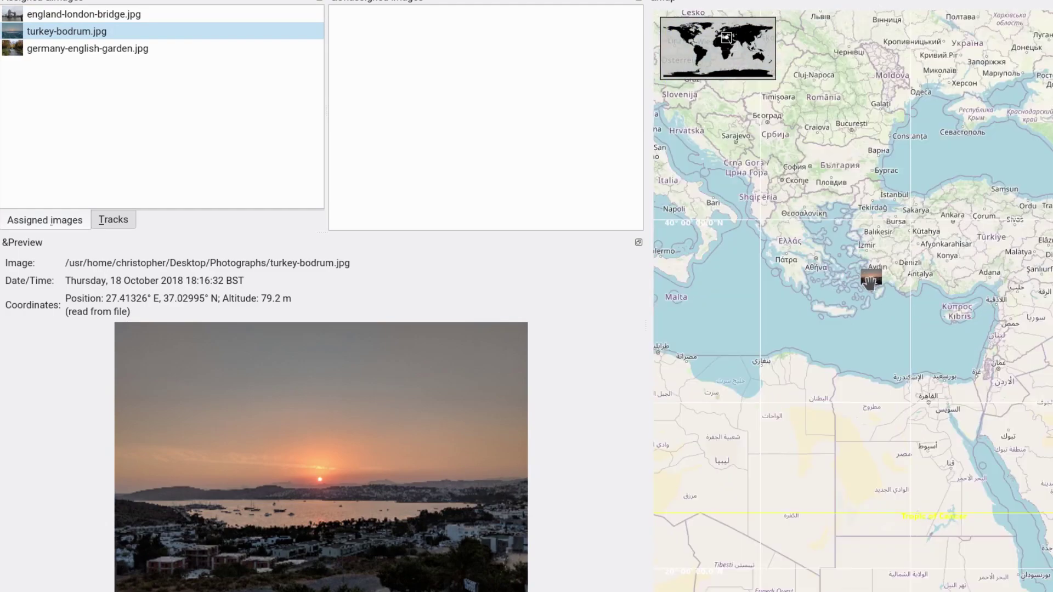
pyautogui.moveTo(855, 217); pyautogui.dragTo(799, 305)
pyautogui.scroll(5, 801, 275)
pyautogui.scroll(-3, 823, 259)
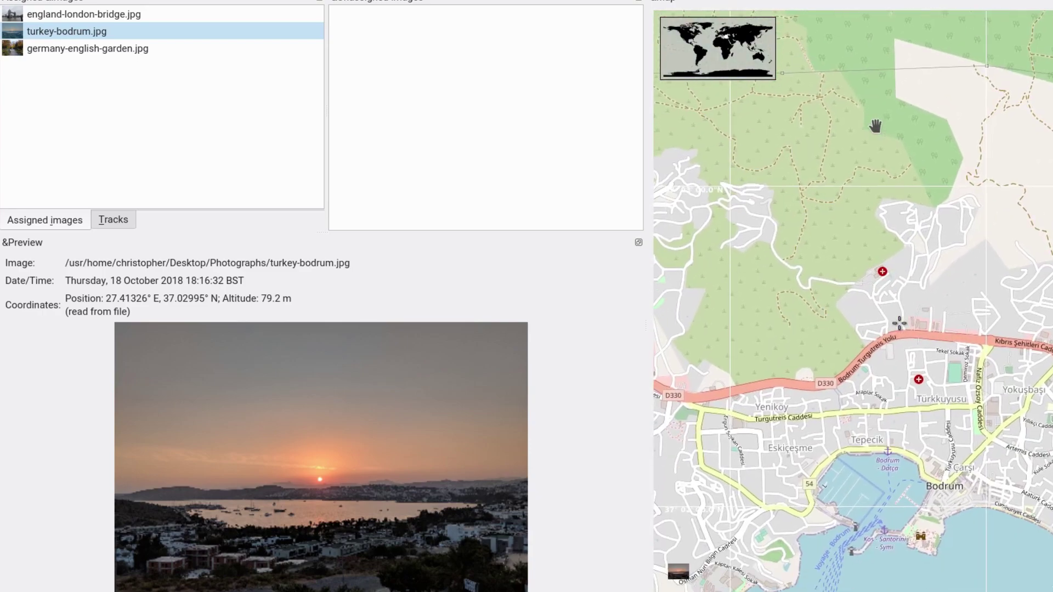
pyautogui.moveTo(833, 472)
pyautogui.mouseDown()
pyautogui.moveTo(825, 303)
pyautogui.moveTo(860, 254)
pyautogui.mouseUp()
pyautogui.scroll(3, 827, 326)
pyautogui.scroll(2, 827, 325)
pyautogui.scroll(-2, 860, 262)
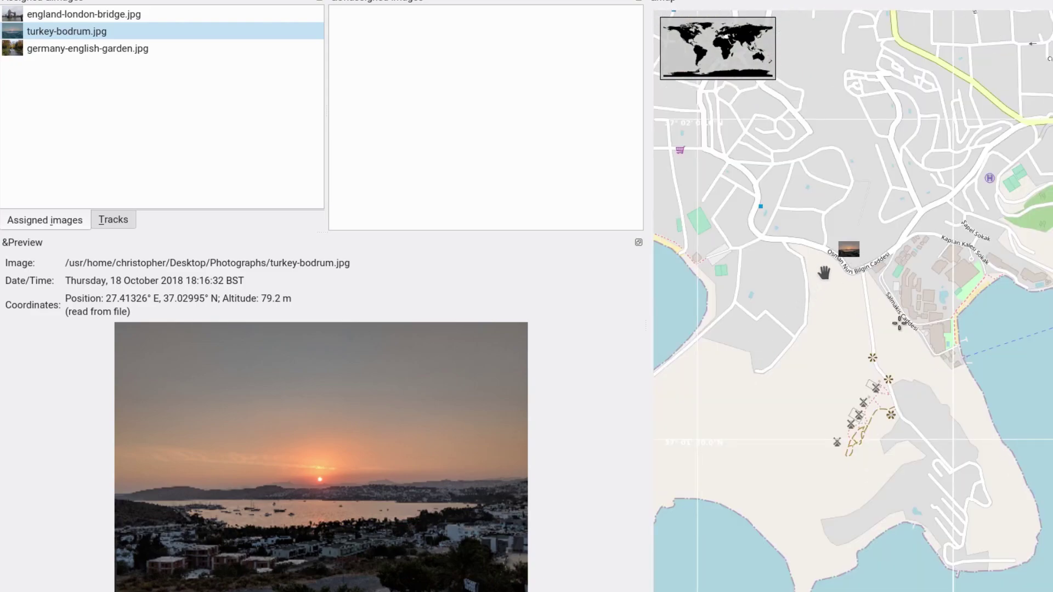
pyautogui.moveTo(822, 274); pyautogui.dragTo(875, 166)
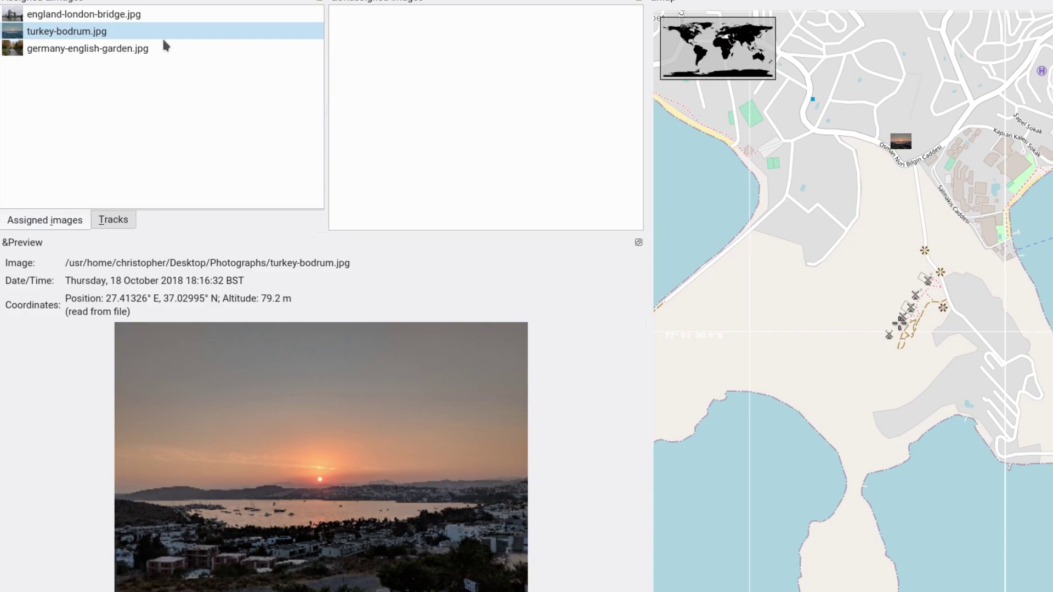
# Select germany-english-garden.jpg and zoom the map onto its marker at Munich's Wasserfallbrücke
pyautogui.click(133, 51)
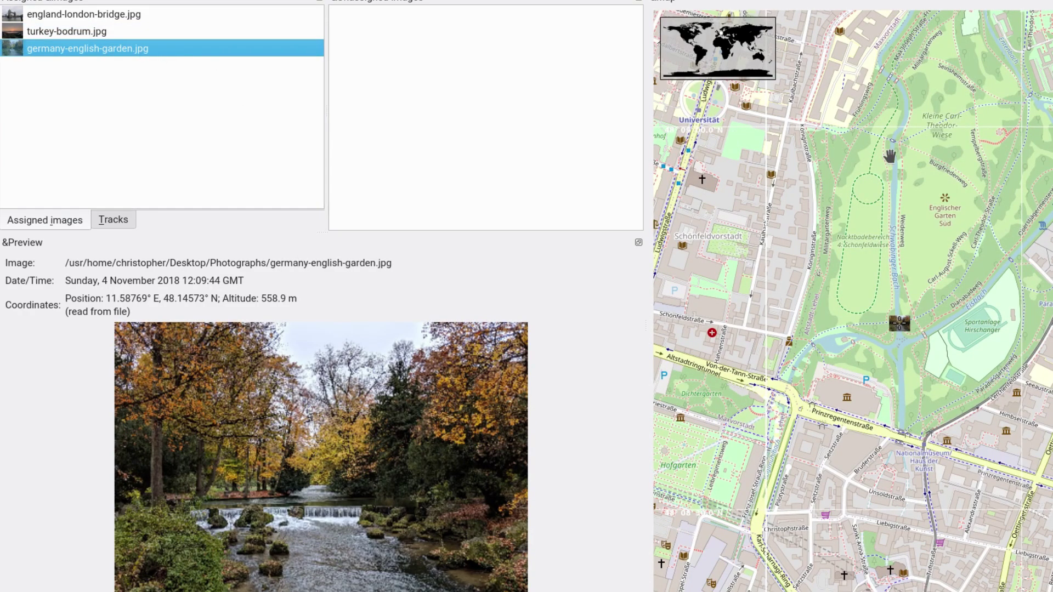
pyautogui.scroll(-4, 910, 288)
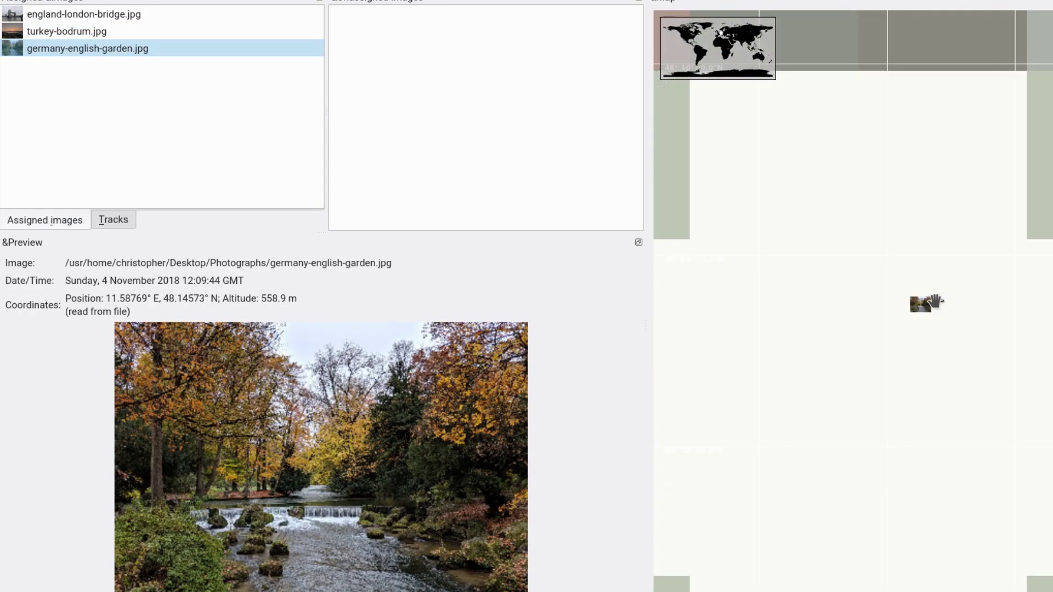
pyautogui.scroll(-1, 944, 301)
pyautogui.scroll(1, 957, 303)
pyautogui.scroll(5, 966, 305)
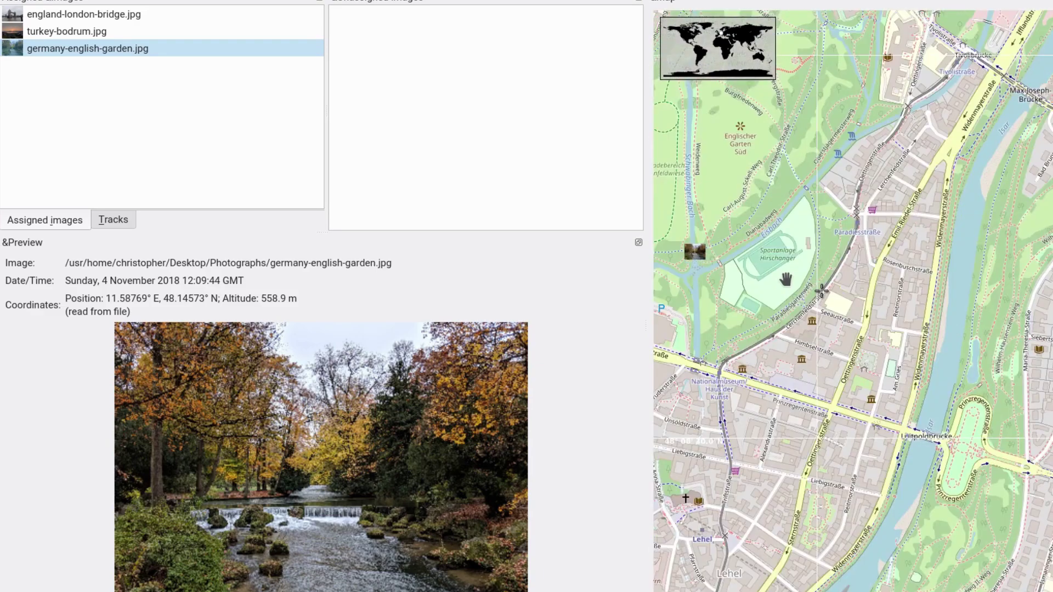
pyautogui.scroll(3, 816, 295)
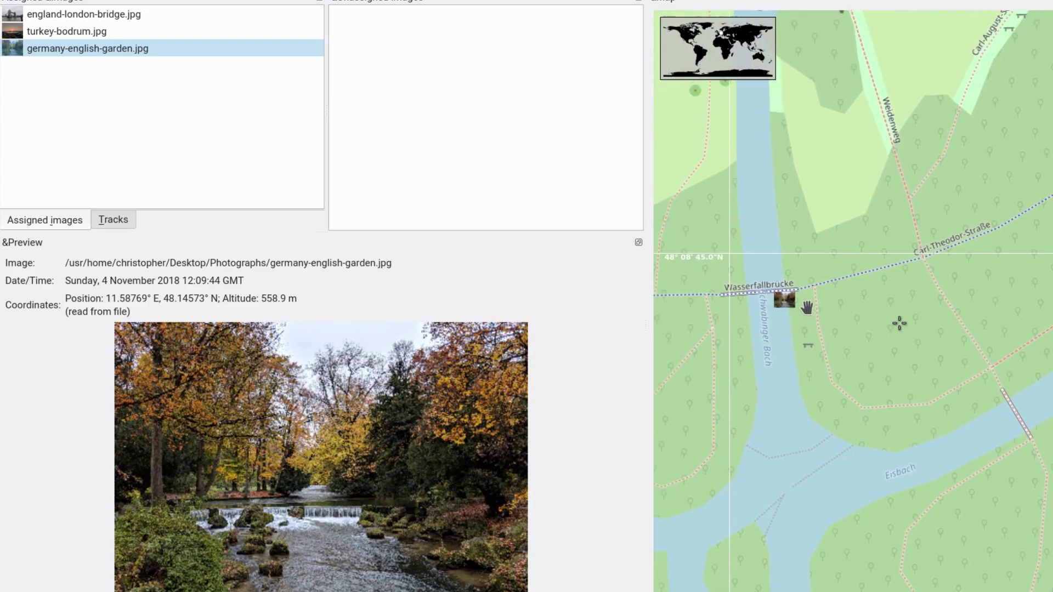
pyautogui.moveTo(793, 301)
pyautogui.mouseDown()
pyautogui.moveTo(815, 294)
pyautogui.moveTo(797, 195)
pyautogui.mouseUp()
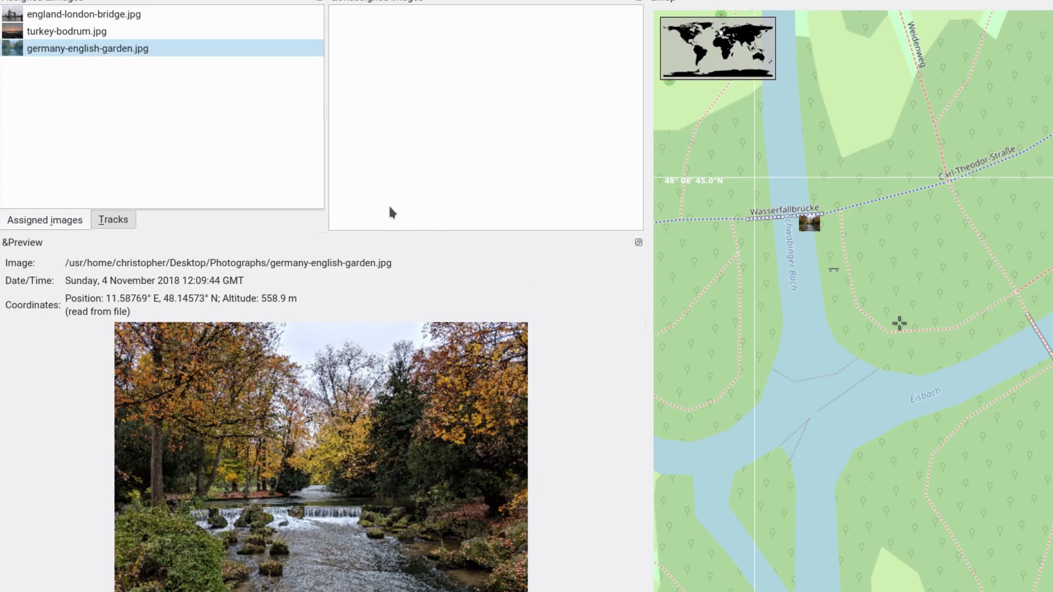
# Remove the coordinates from germany-english-garden.jpg and preview it as an unassigned image
pyautogui.rightClick(103, 52)
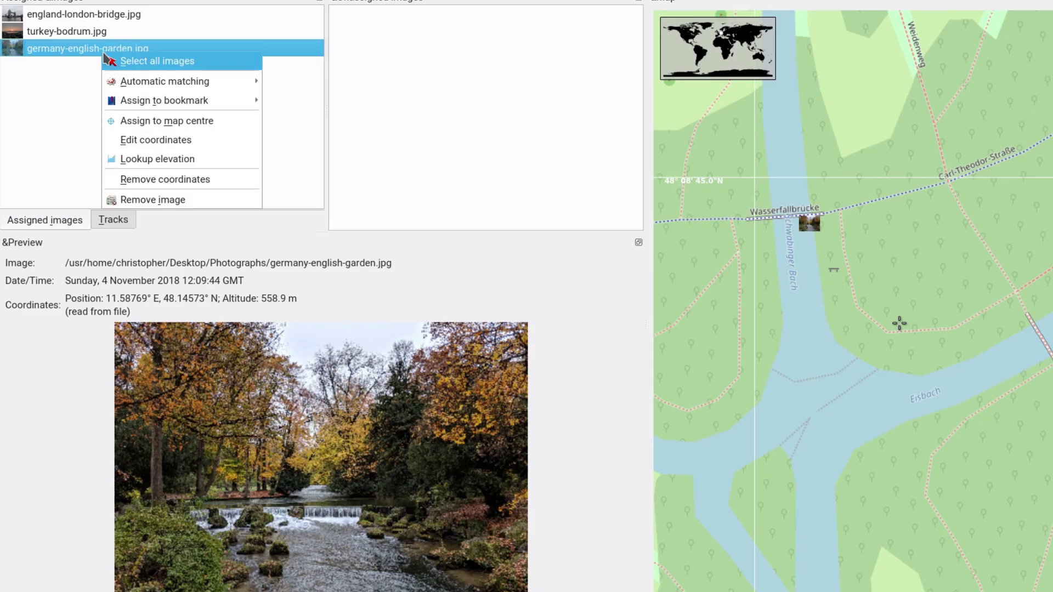
pyautogui.click(141, 180)
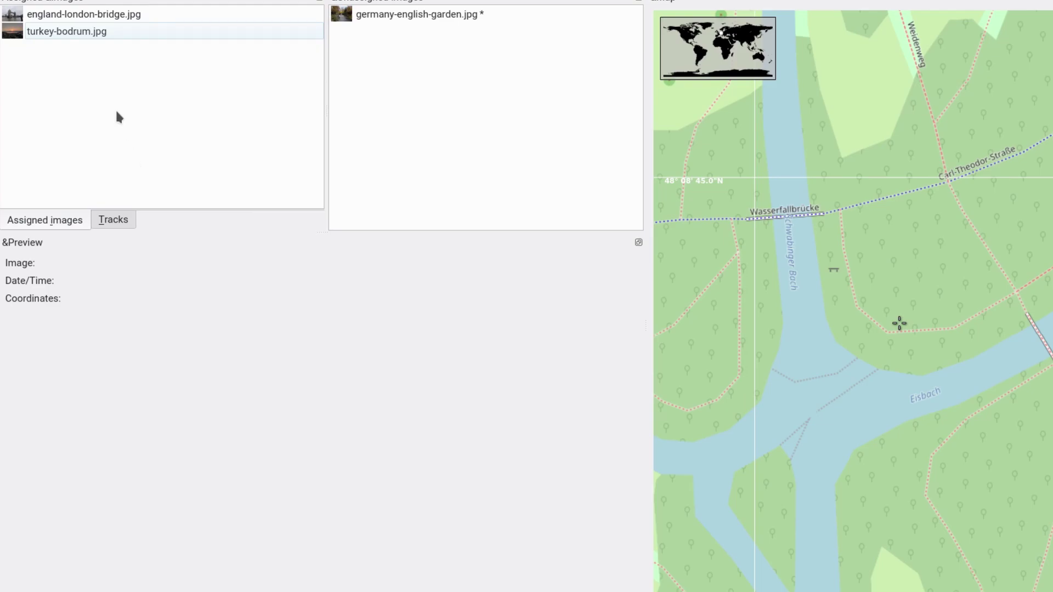
pyautogui.click(351, 16)
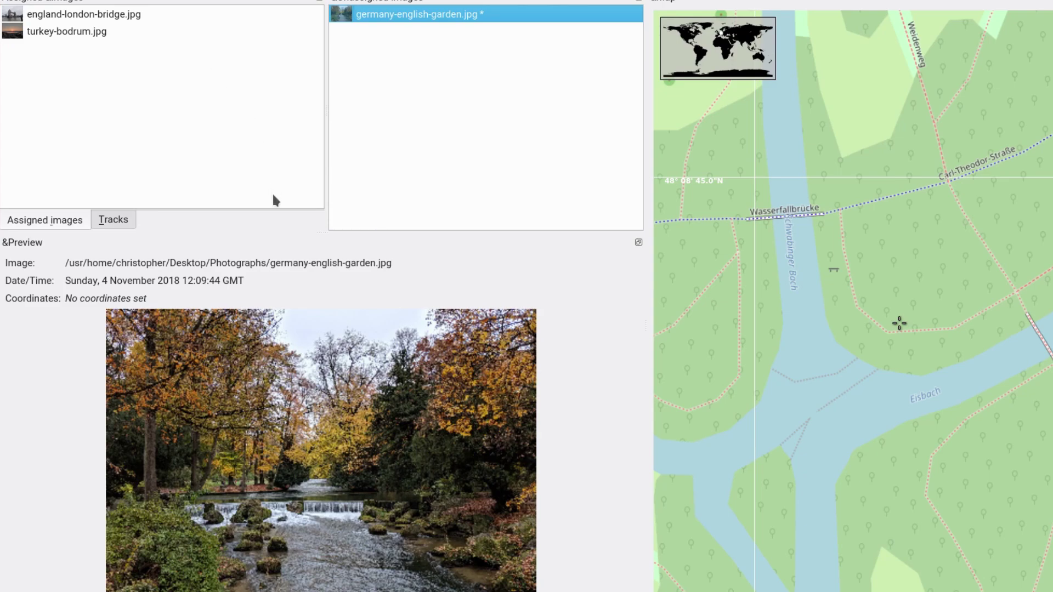
# Preview the Bodrum, London Bridge and garden photos to compare their map locations
pyautogui.click(74, 30)
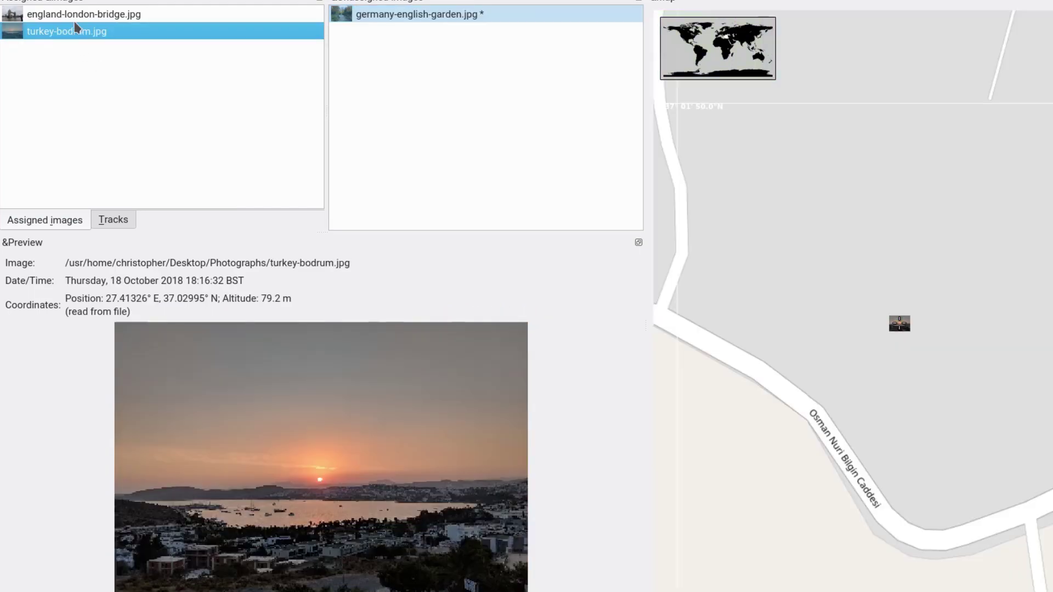
pyautogui.click(83, 15)
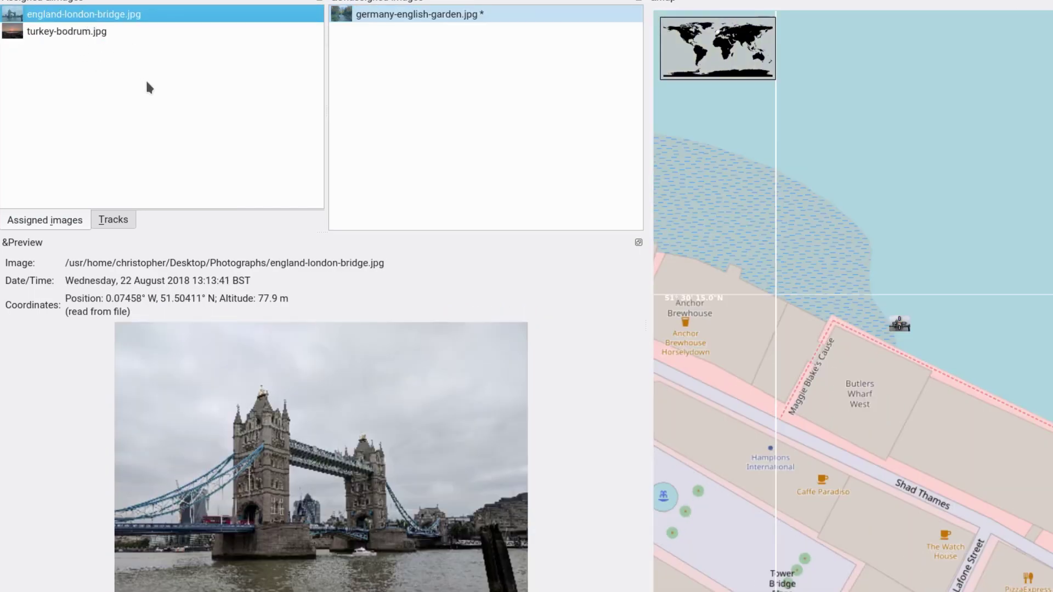
pyautogui.click(372, 14)
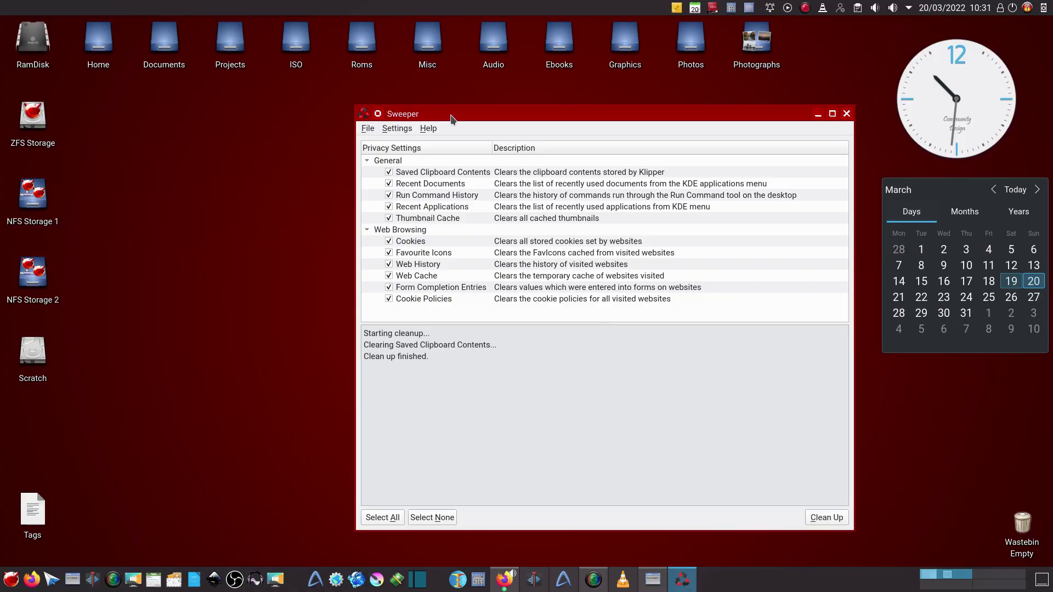
# Open the Photographs folder, move Dolphin to the left, and copy germany-english-garden.jpg
pyautogui.click(756, 64)
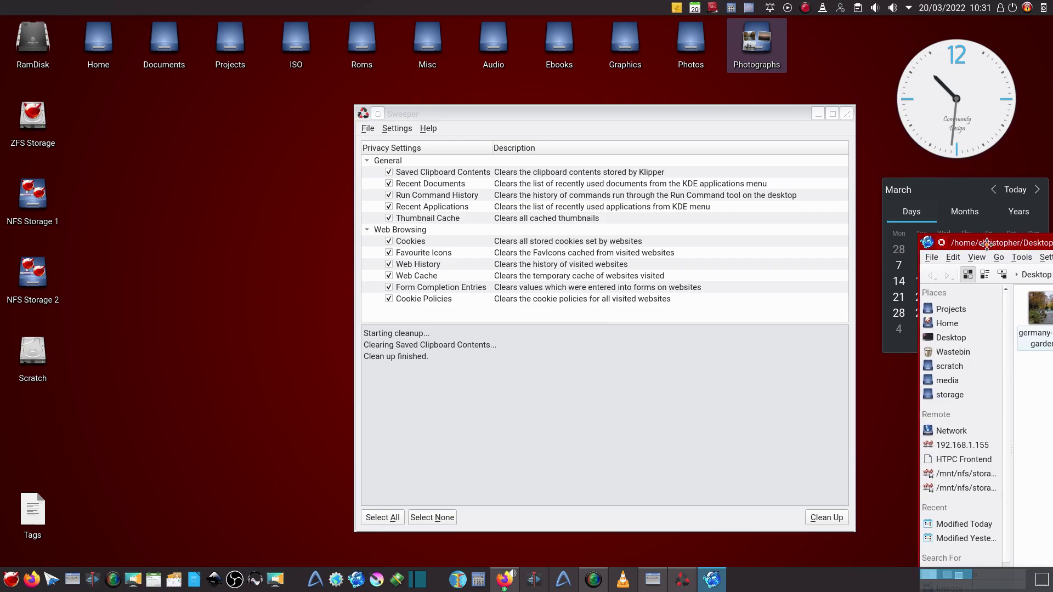
pyautogui.moveTo(986, 243); pyautogui.dragTo(69, 182)
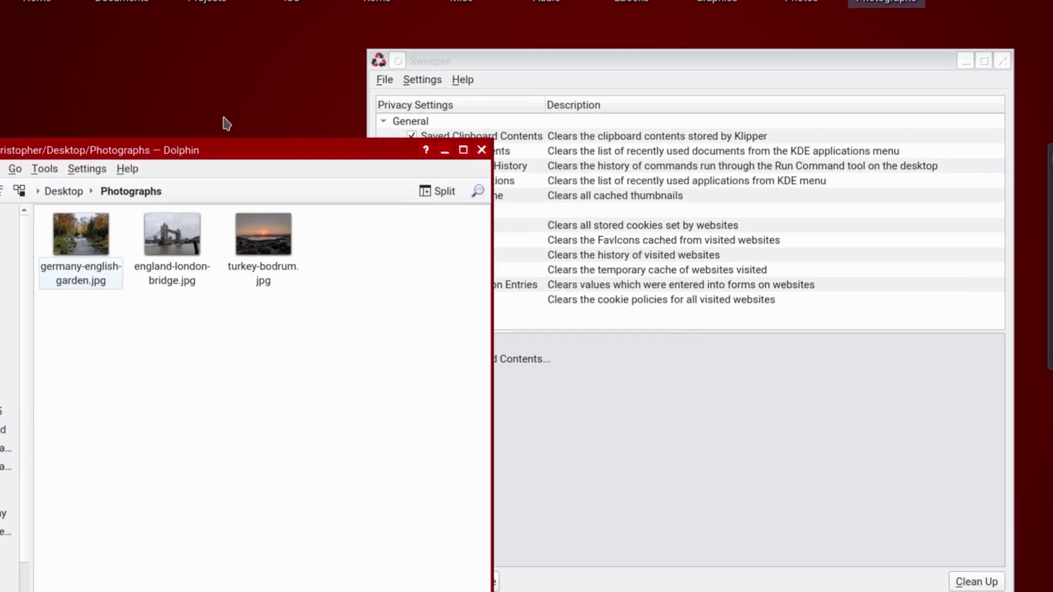
pyautogui.rightClick(71, 231)
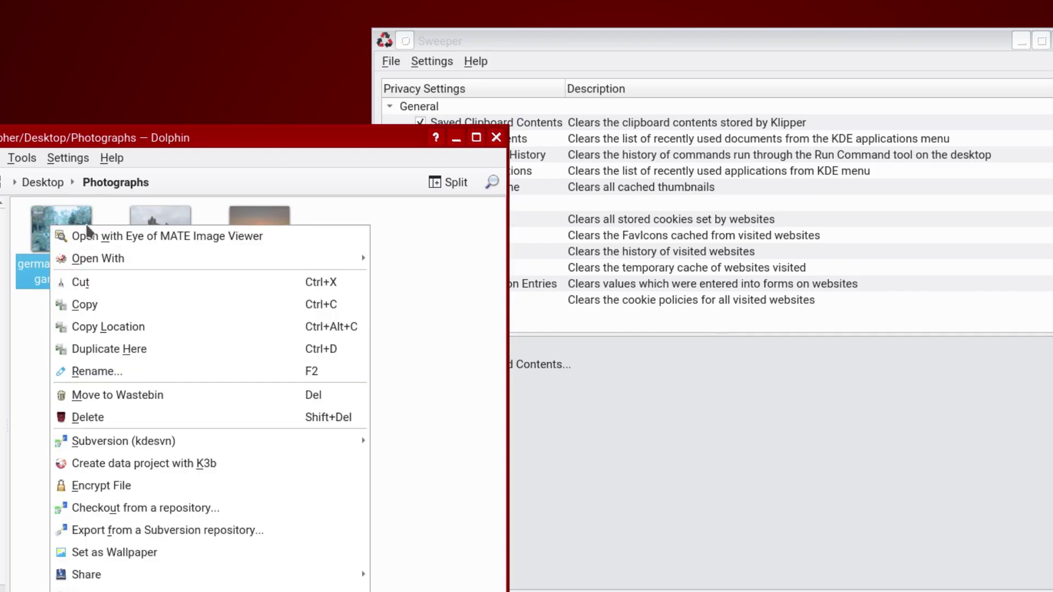
pyautogui.click(88, 303)
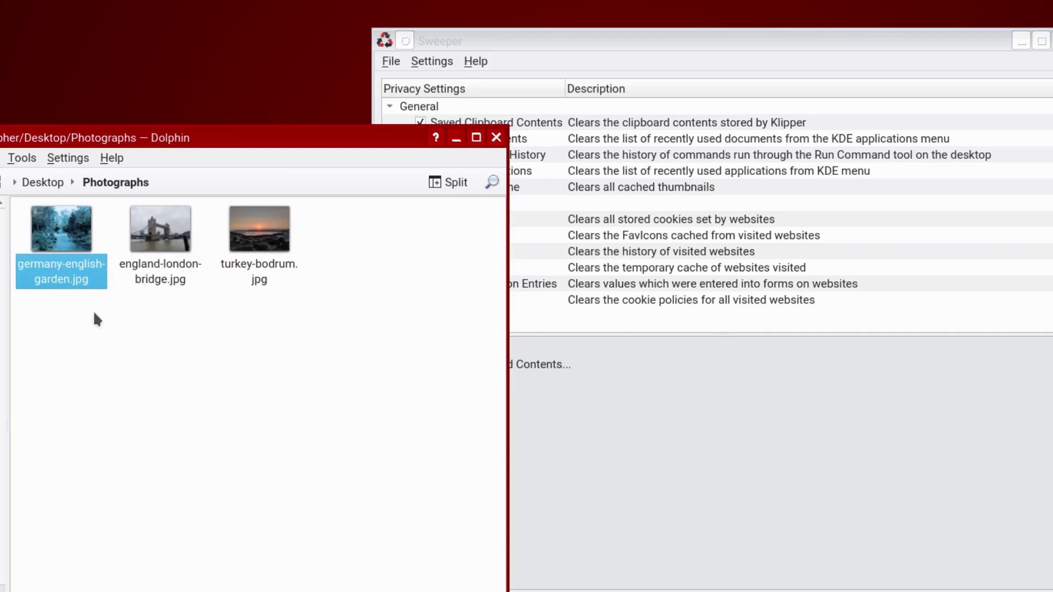
# Paste a duplicate as germany-english-garden (1).jpg, then move it to the wastebin
pyautogui.rightClick(157, 359)
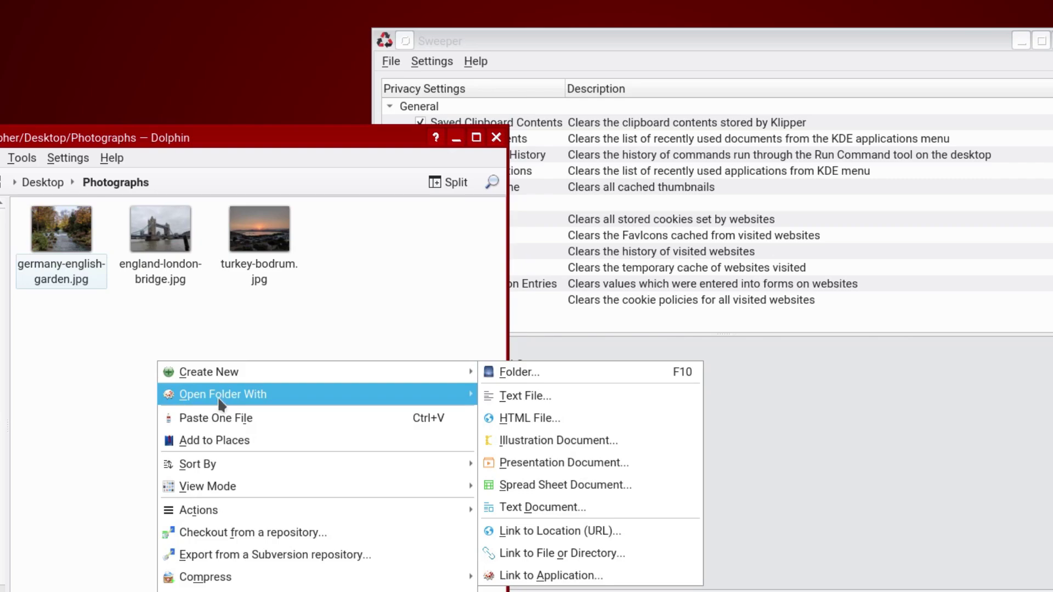
pyautogui.click(216, 419)
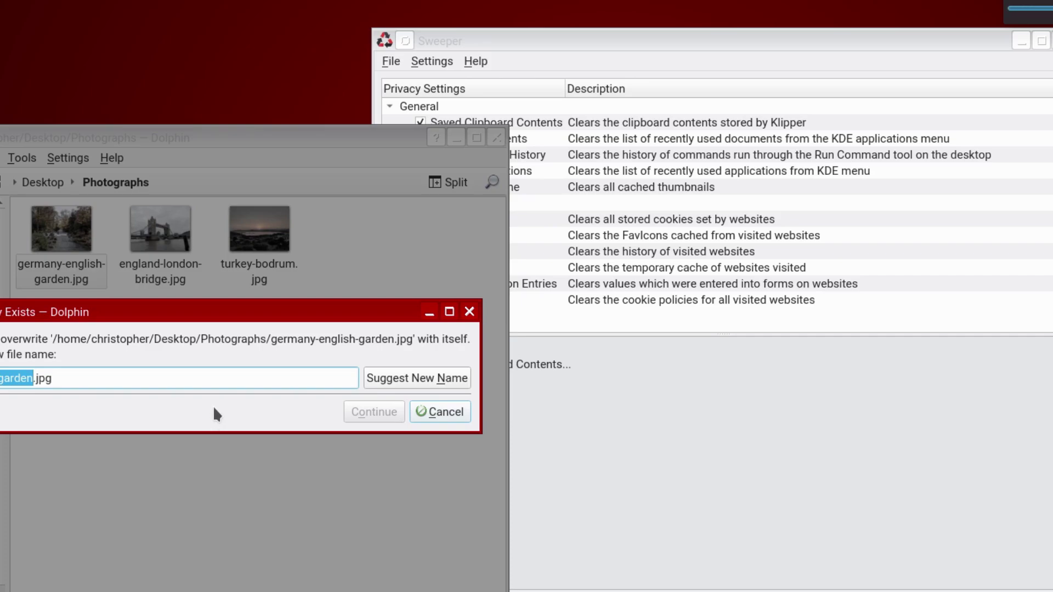
pyautogui.click(415, 378)
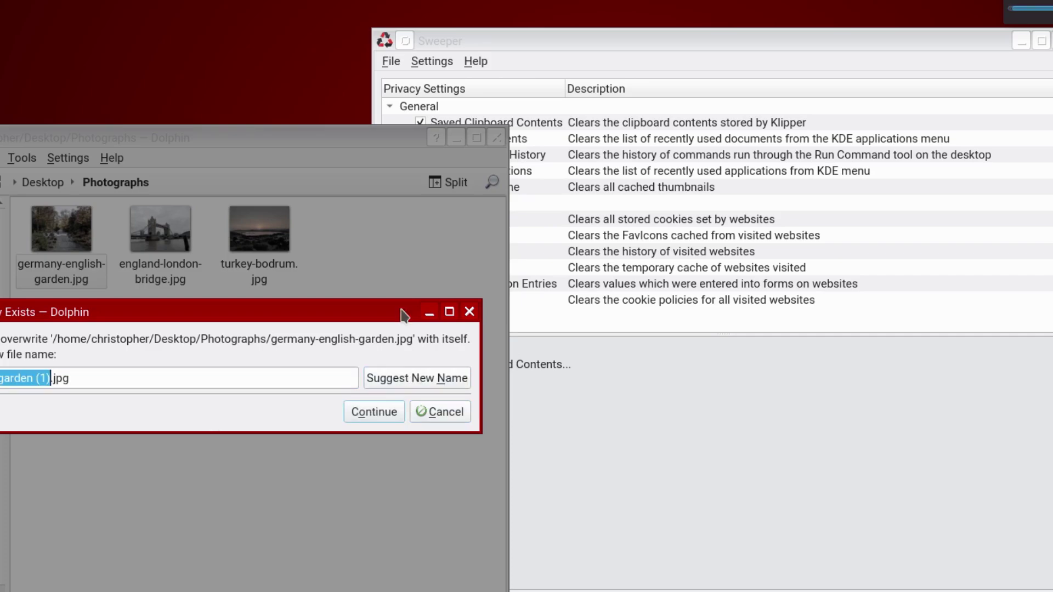
pyautogui.click(382, 412)
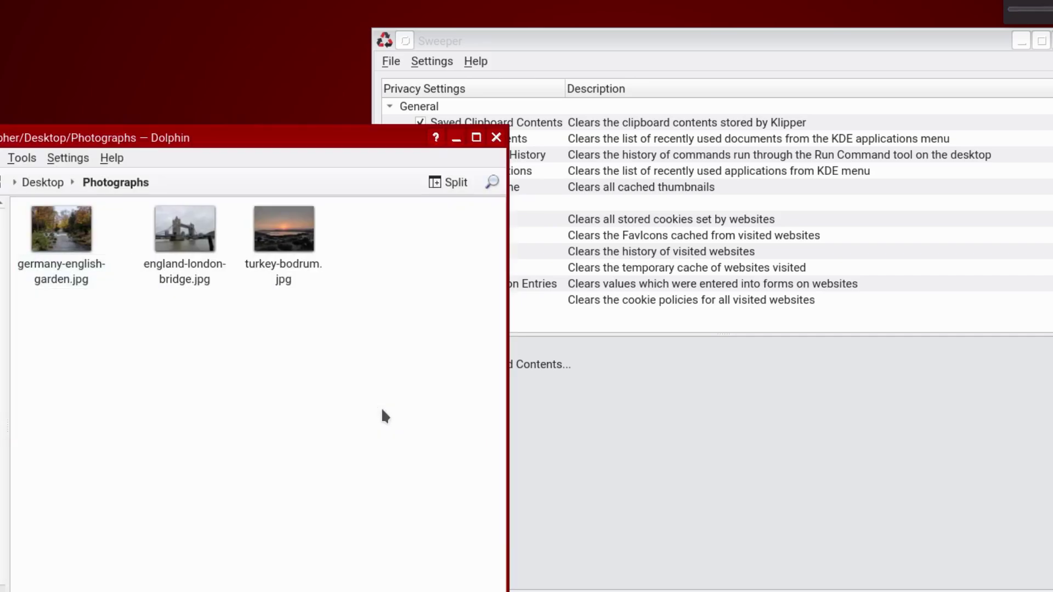
pyautogui.click(253, 377)
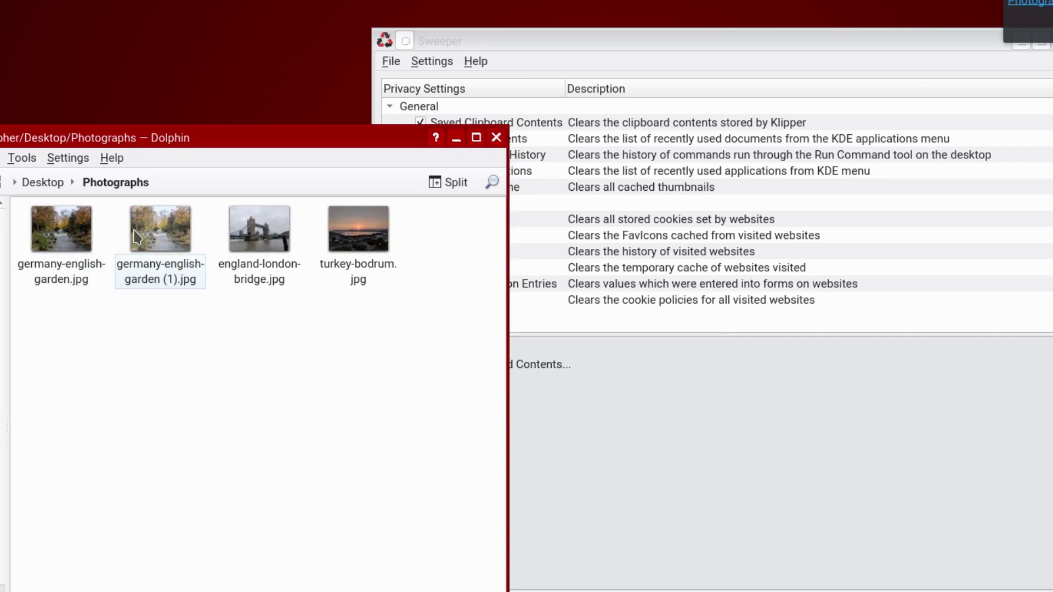
pyautogui.rightClick(157, 242)
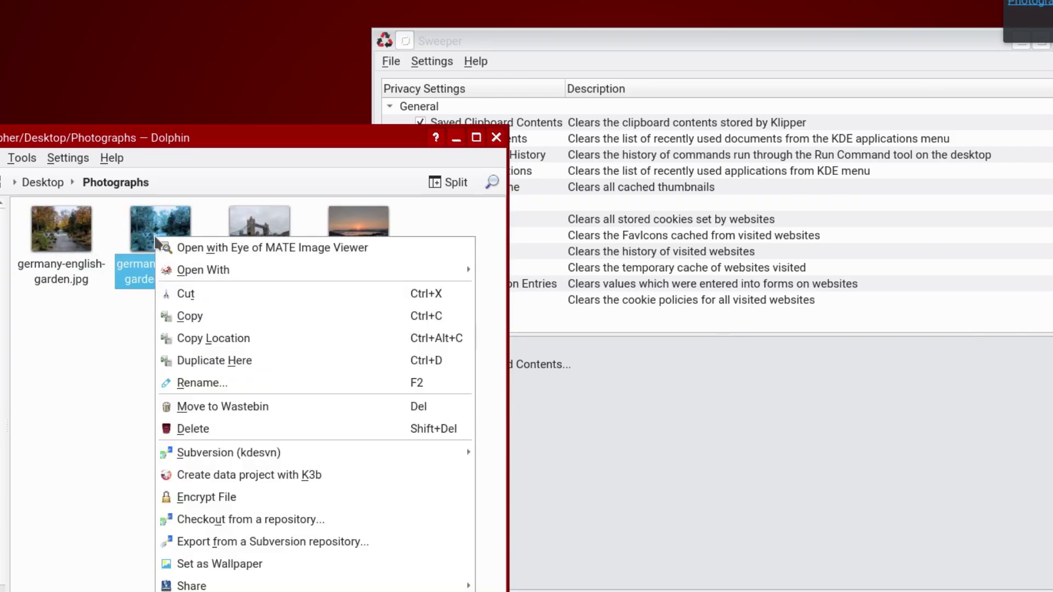
pyautogui.click(200, 409)
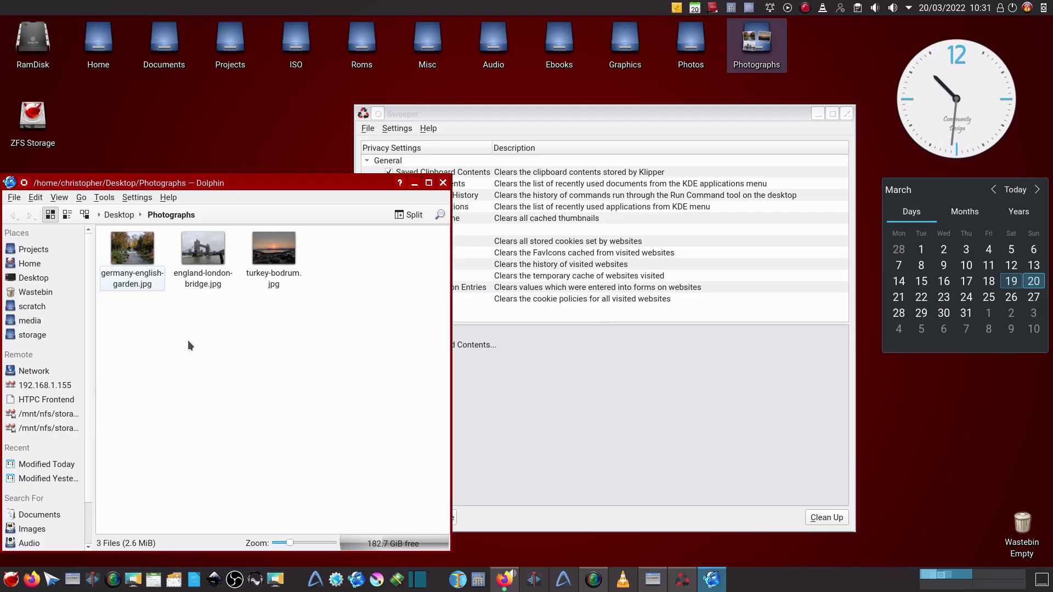
# Run a Sweeper cleanup with only Saved Clipboard Contents ticked, confirming the warning
pyautogui.click(476, 147)
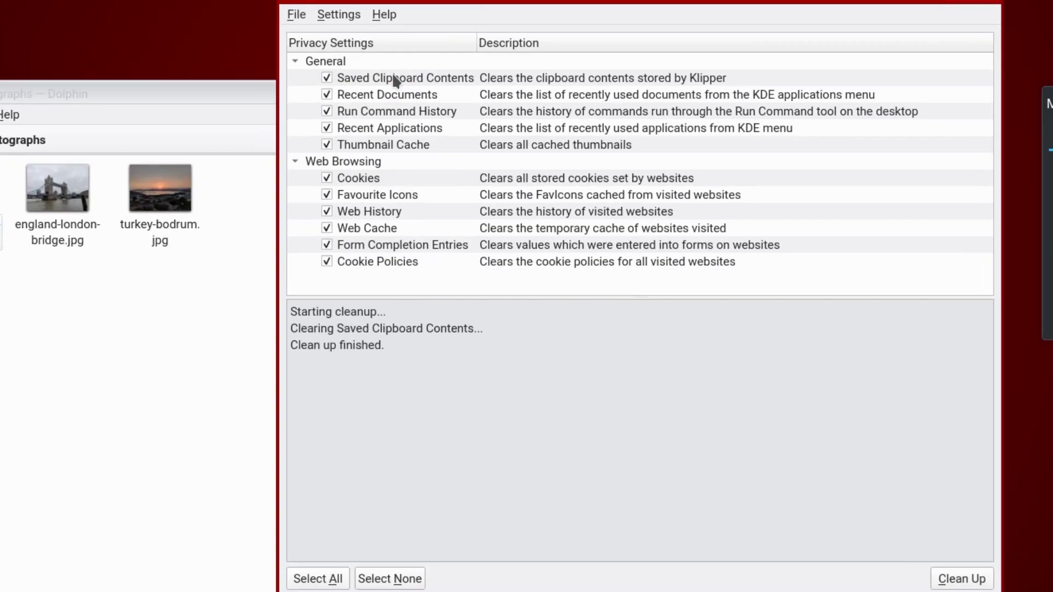
pyautogui.click(403, 578)
pyautogui.click(327, 78)
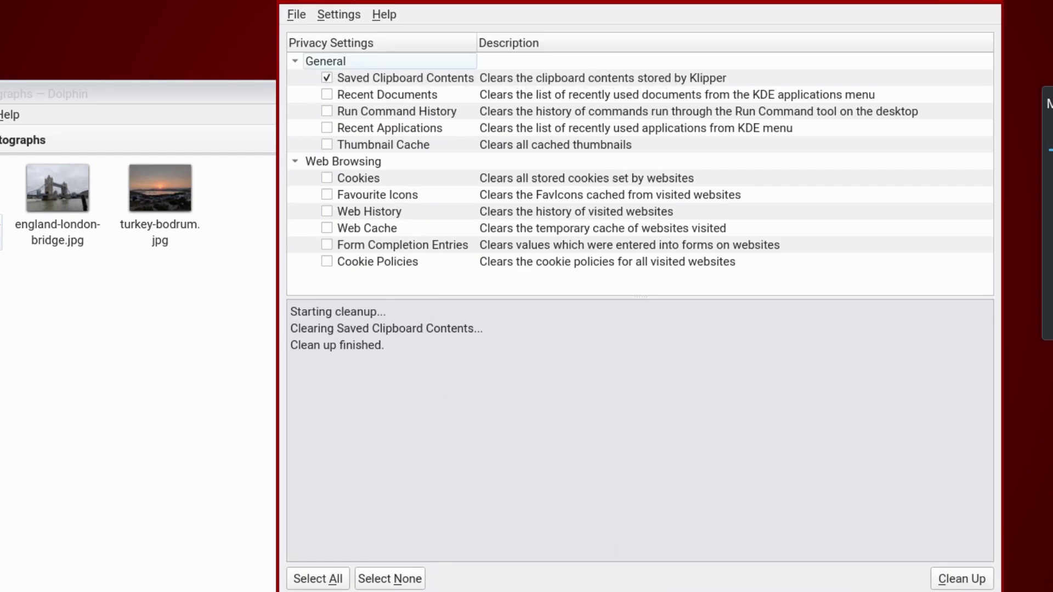
pyautogui.click(960, 580)
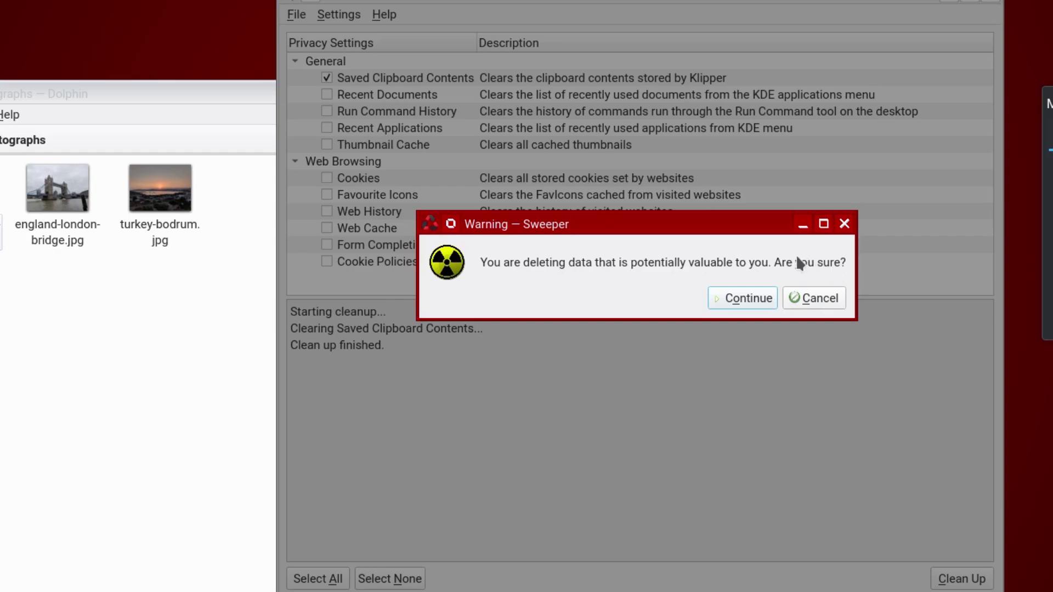
pyautogui.click(749, 299)
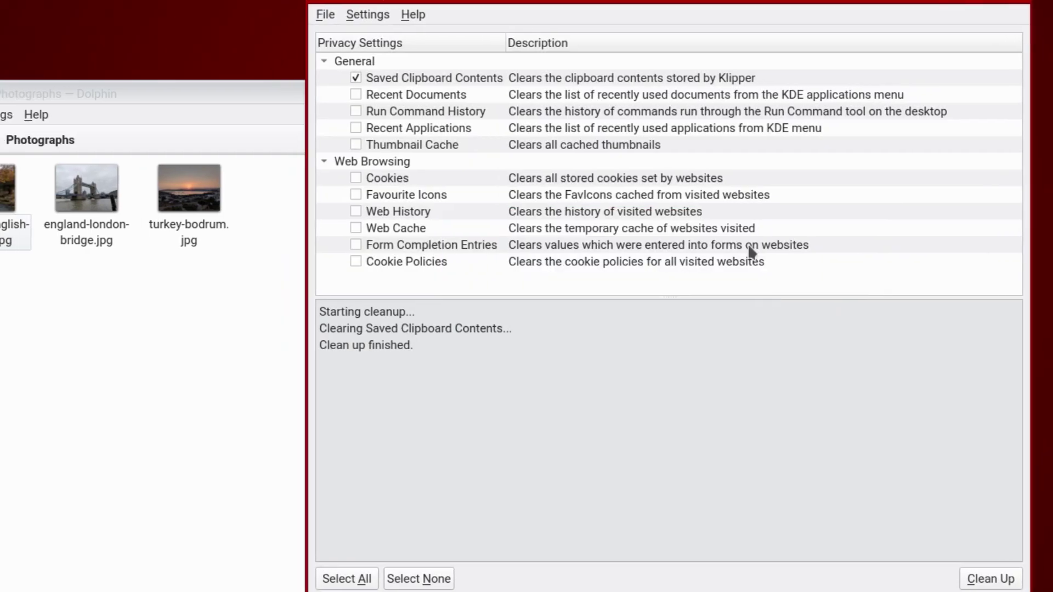
pyautogui.click(6, 313)
pyautogui.rightClick(8, 318)
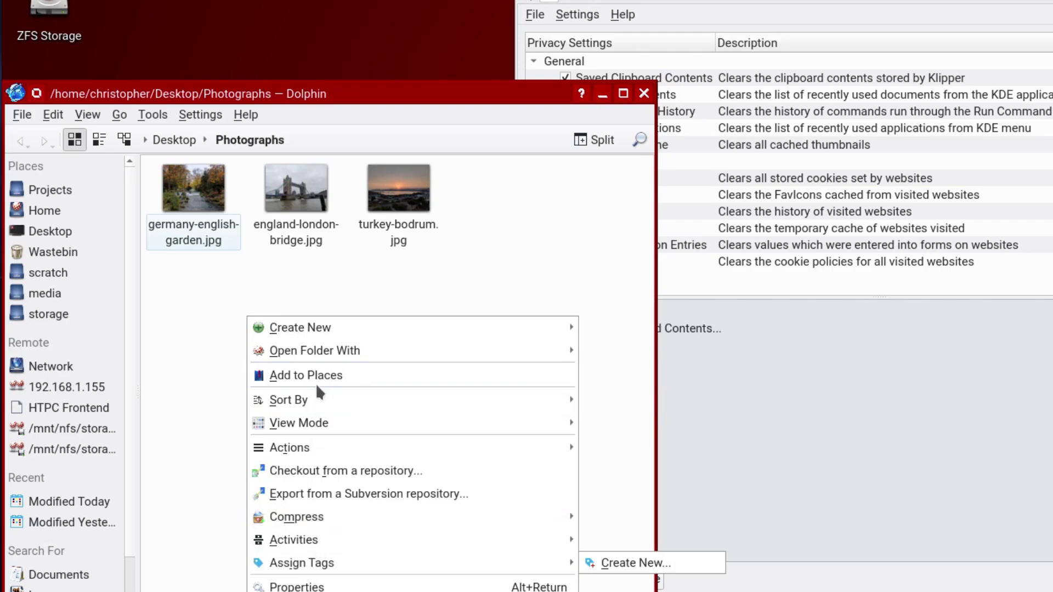
pyautogui.click(334, 277)
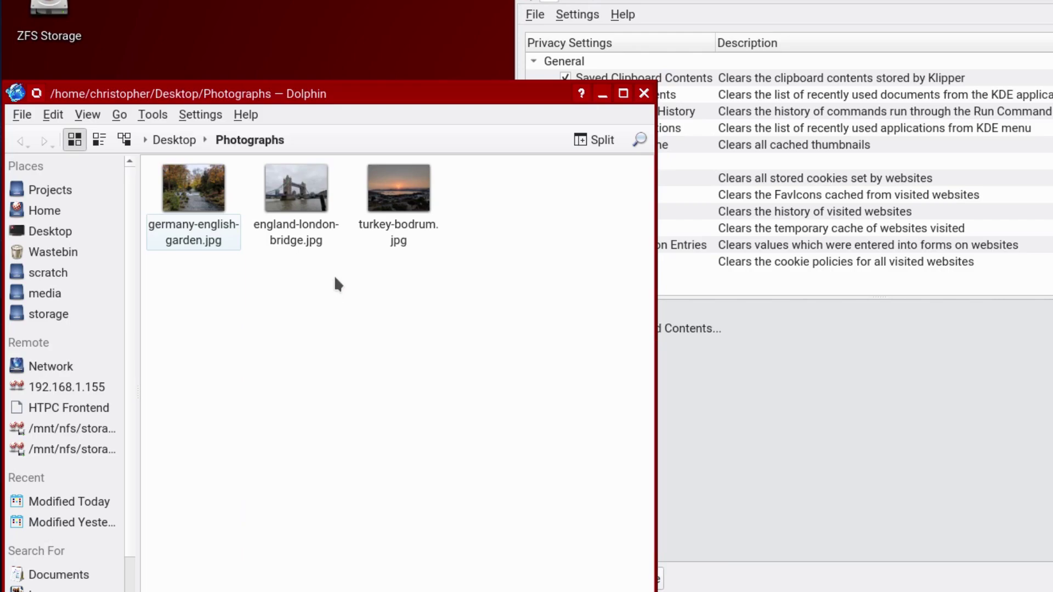
pyautogui.click(47, 116)
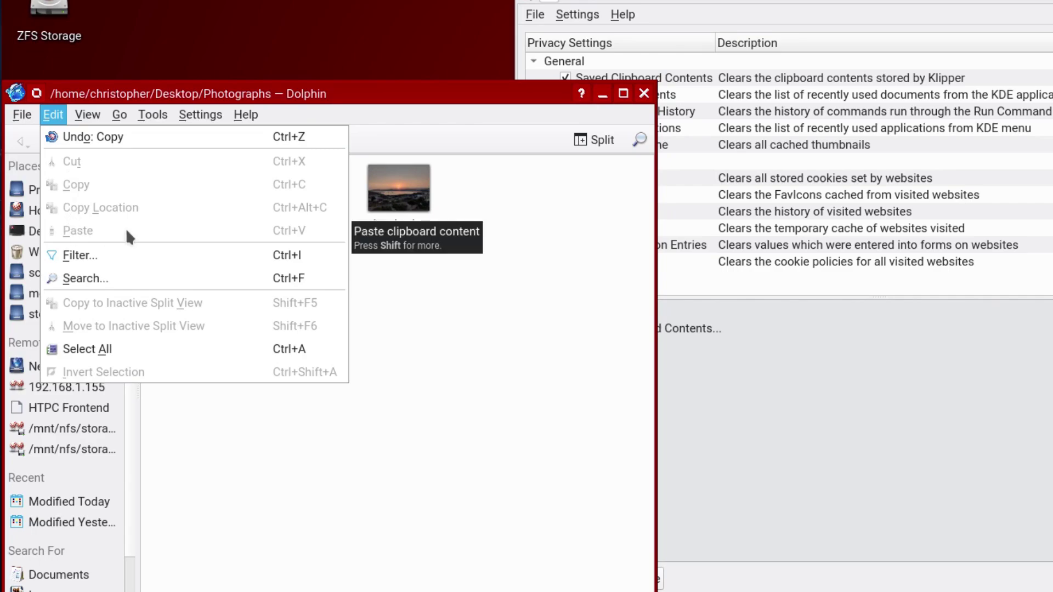
pyautogui.click(406, 441)
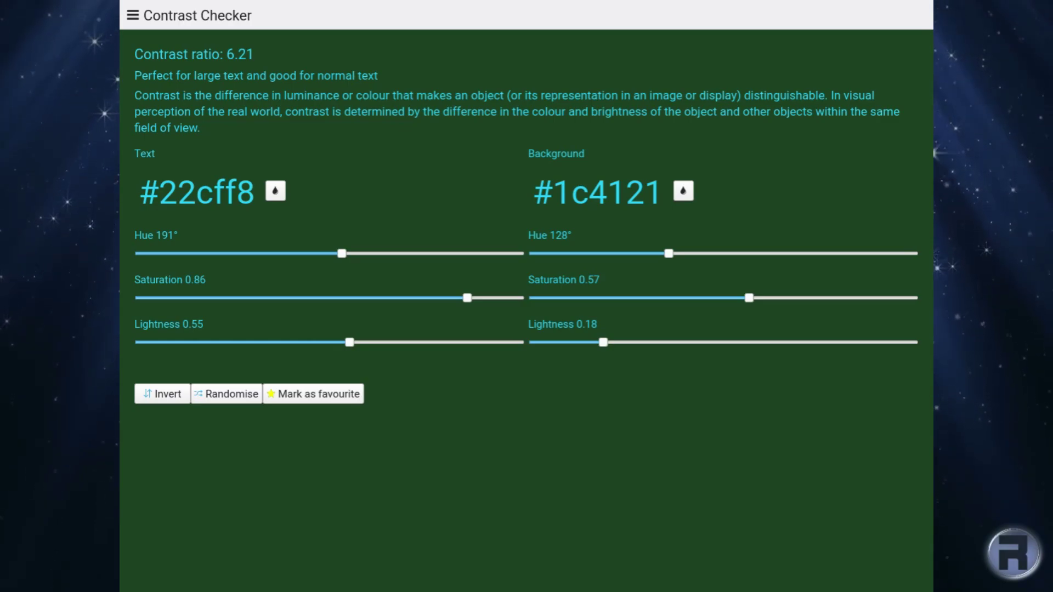
# Open Contrast Checker's hamburger menu to list its pages
pyautogui.click(132, 15)
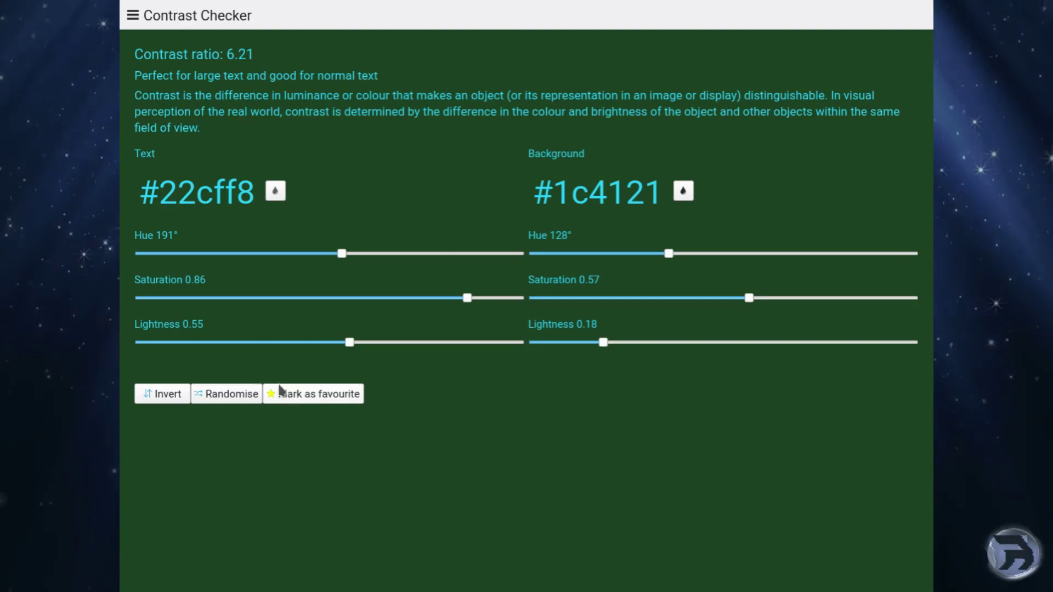
# Swap the colours twice, then randomise pairs until #85a7b9 text on #162437 (ratio 6.13)
pyautogui.click(164, 391)
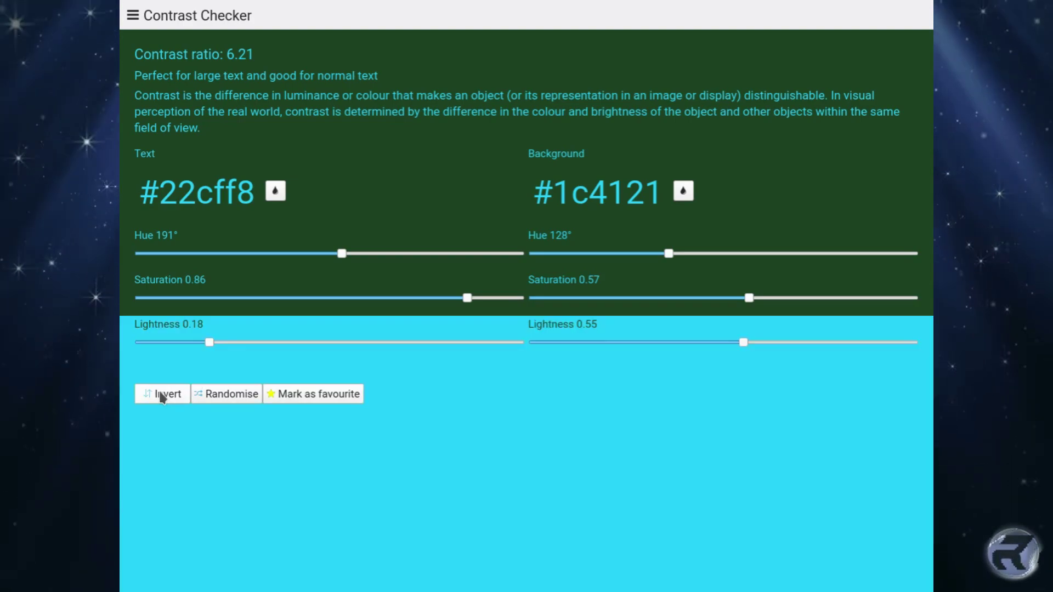
pyautogui.click(164, 395)
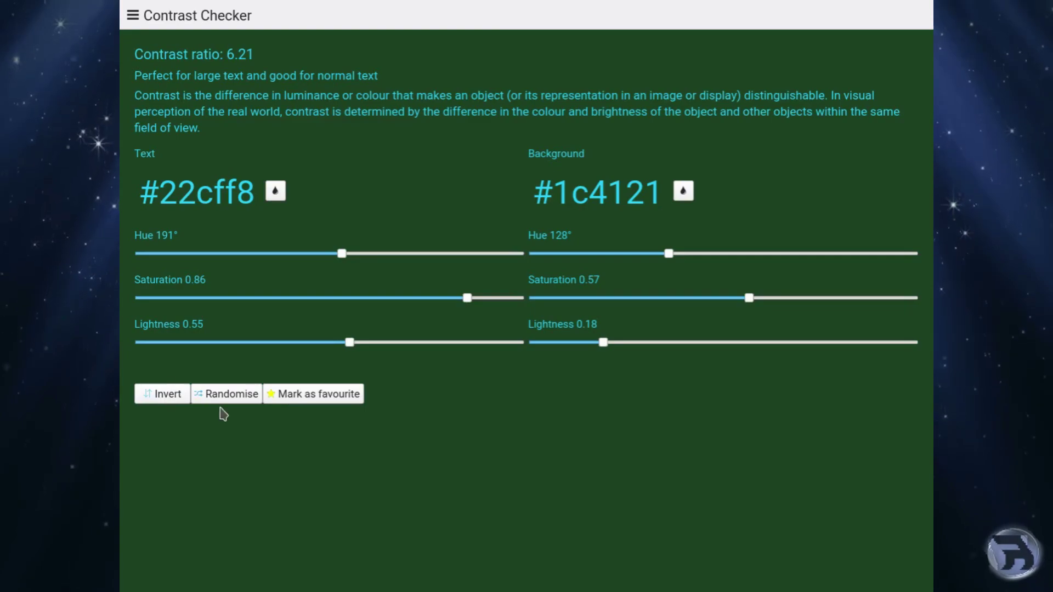
pyautogui.click(228, 394)
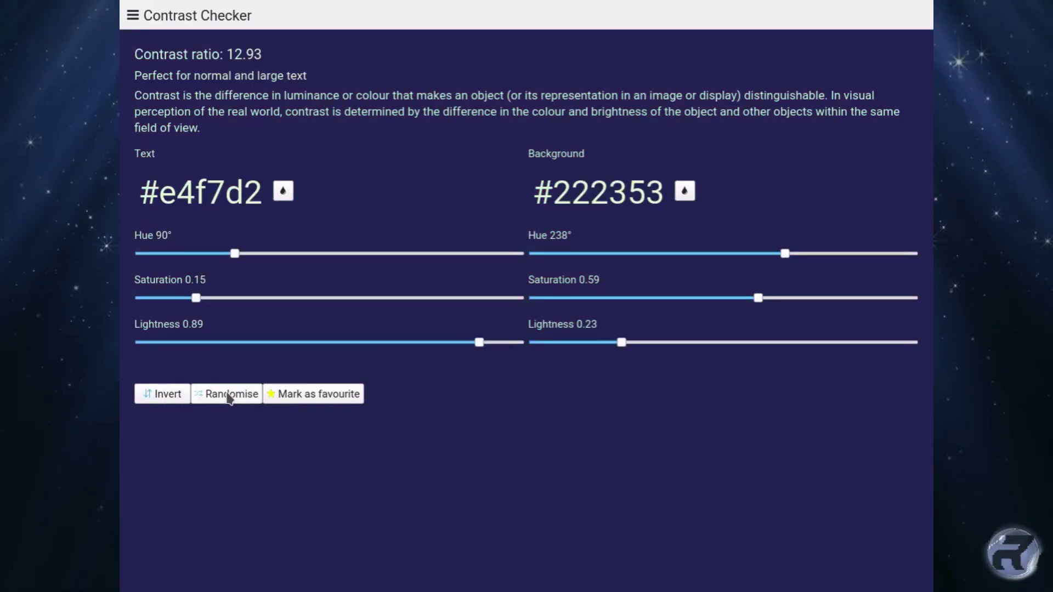
pyautogui.click(230, 397)
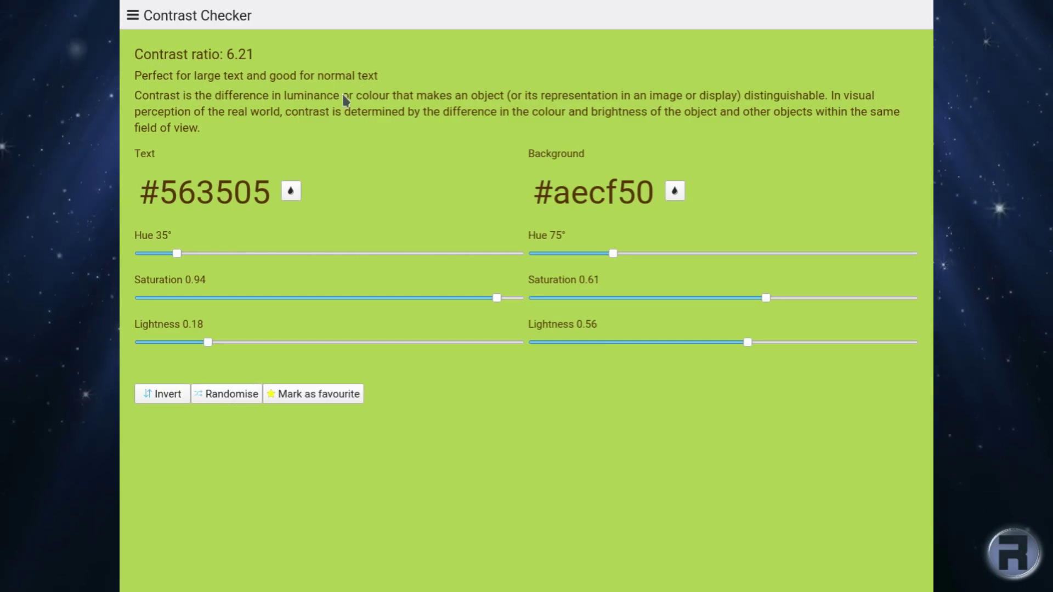
pyautogui.click(234, 397)
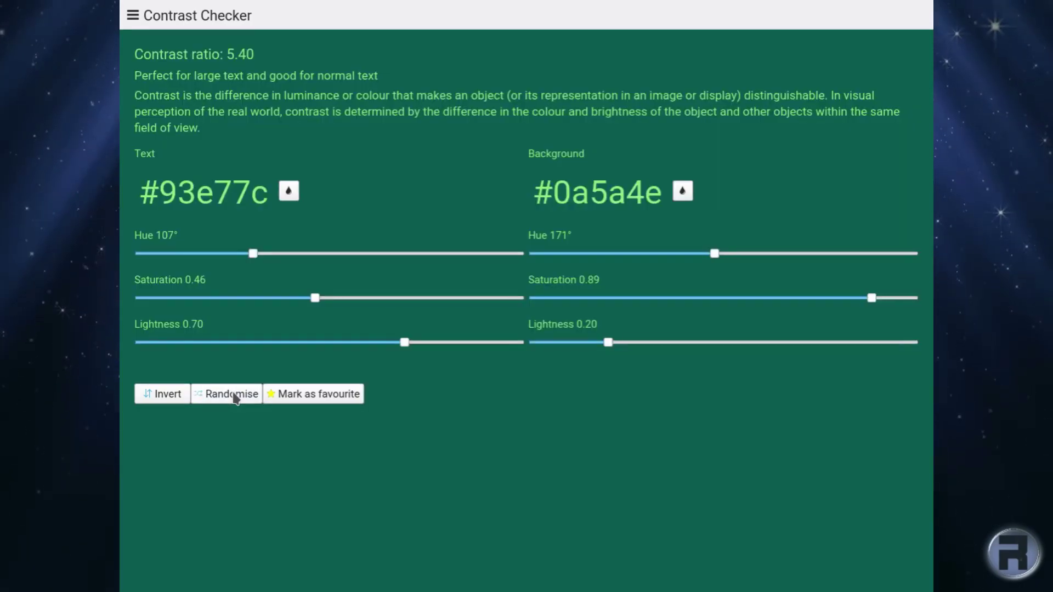
pyautogui.click(234, 398)
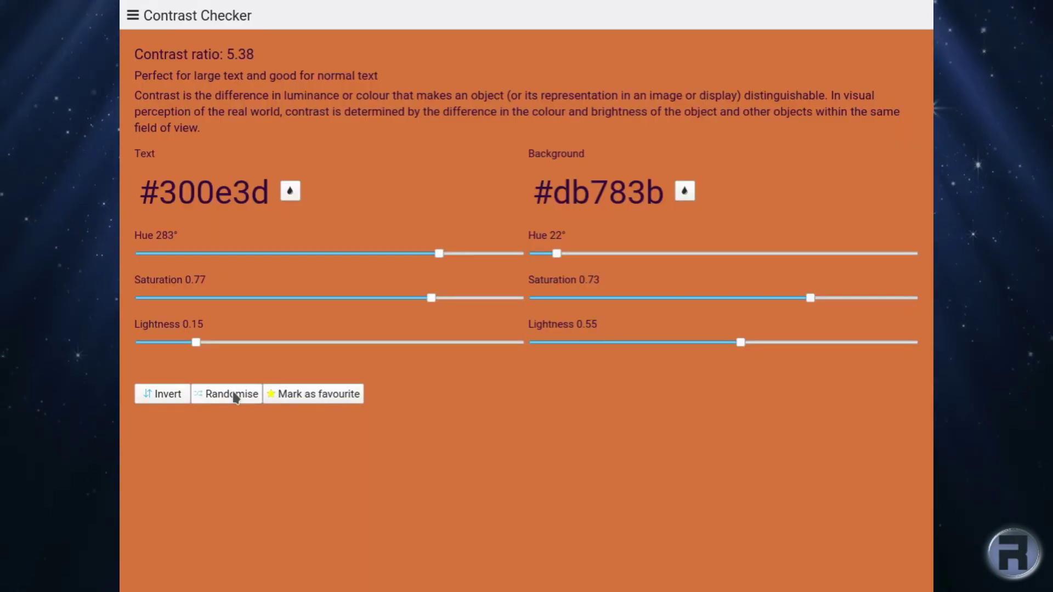
pyautogui.click(234, 398)
pyautogui.click(235, 398)
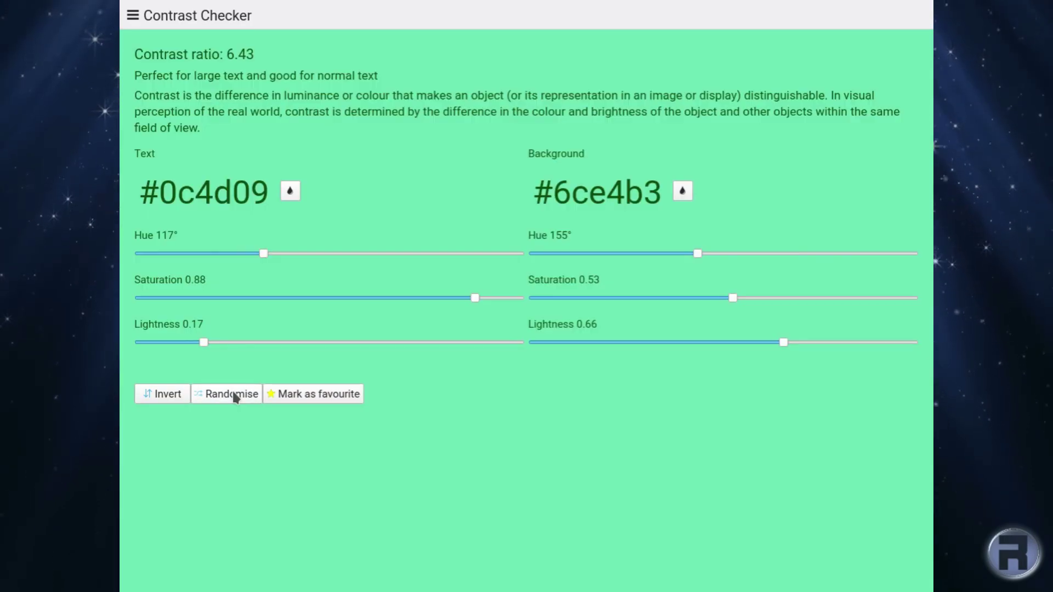
pyautogui.click(234, 398)
pyautogui.click(234, 397)
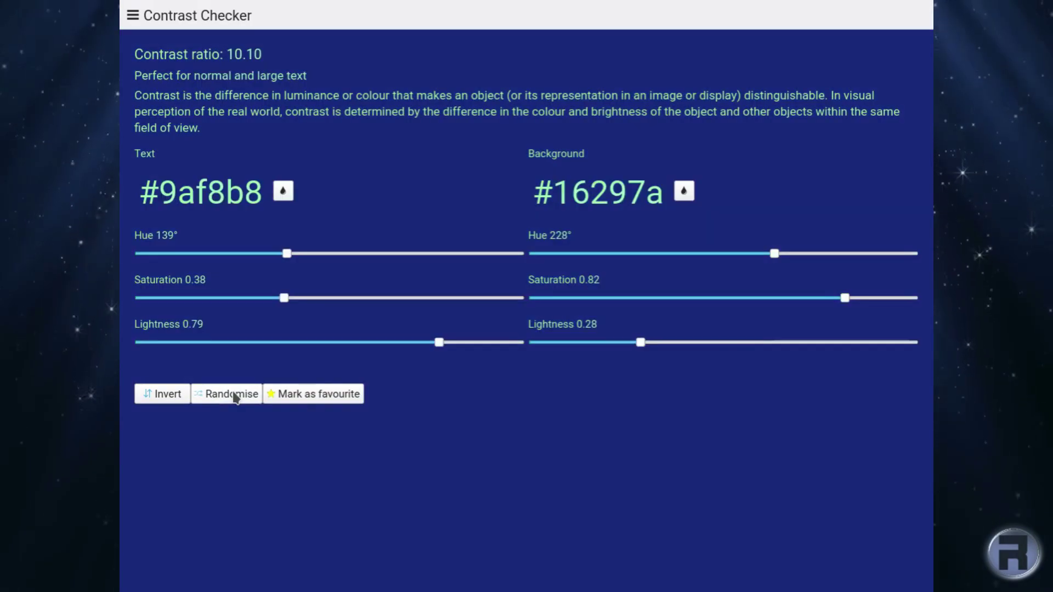
pyautogui.click(234, 397)
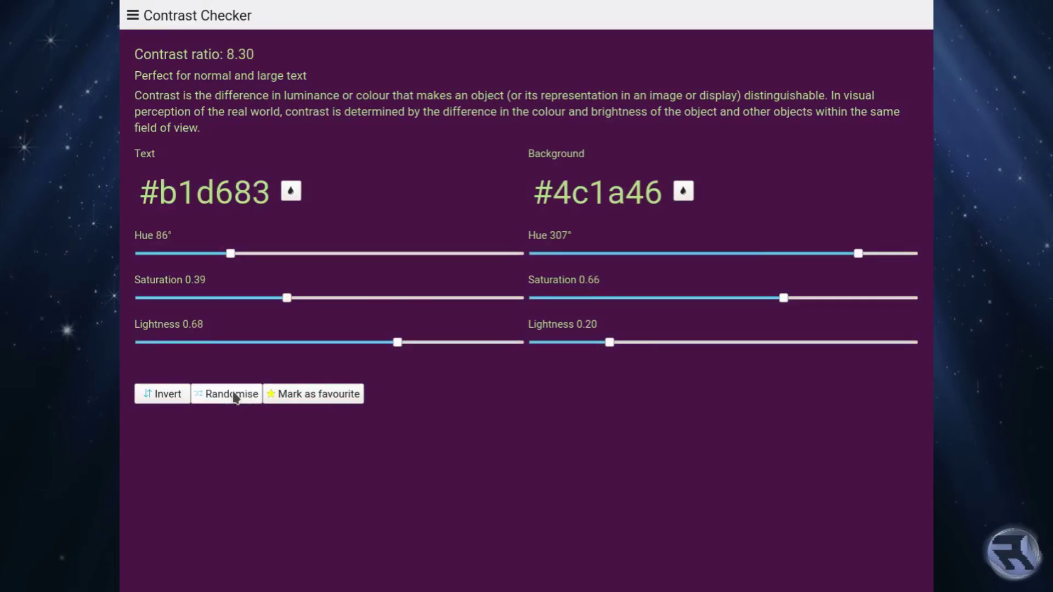
pyautogui.click(234, 398)
pyautogui.click(235, 398)
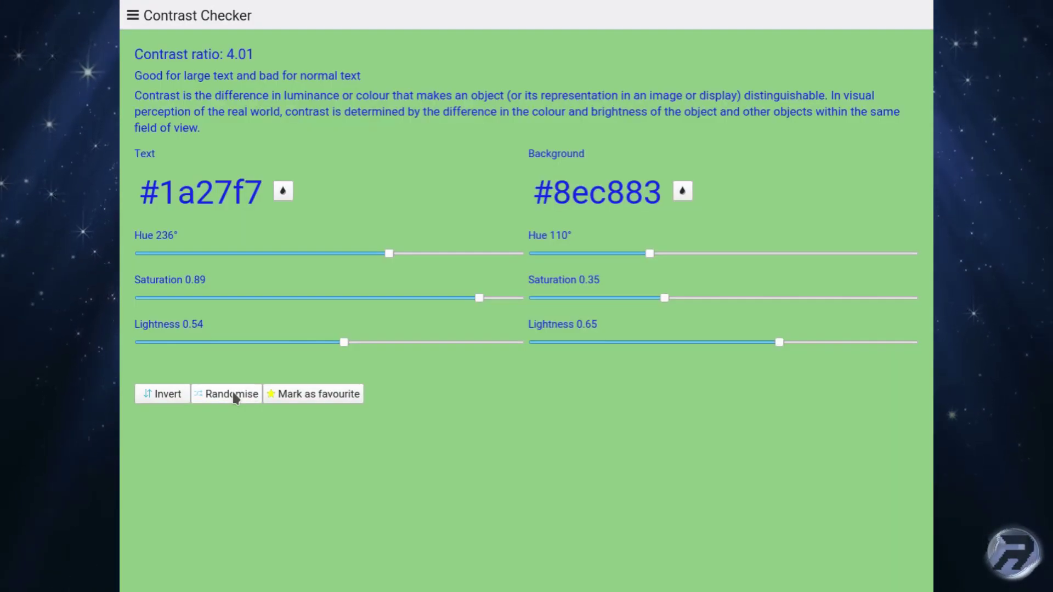
pyautogui.click(234, 397)
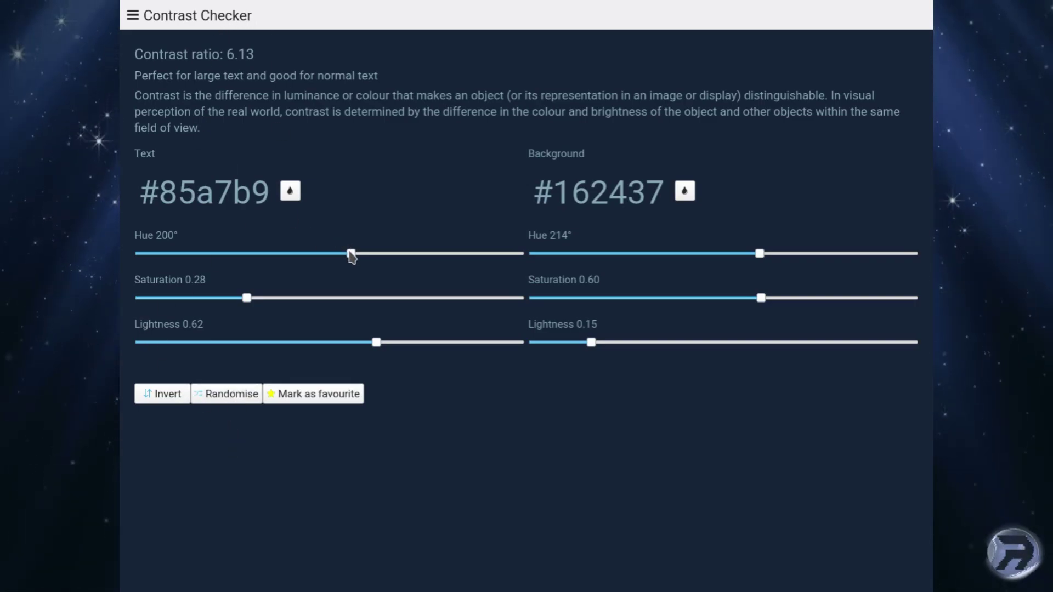
# Adjust the text hue, saturation and lightness to pure white #ffffff, reaching contrast 12.89
pyautogui.moveTo(352, 253); pyautogui.dragTo(327, 228)
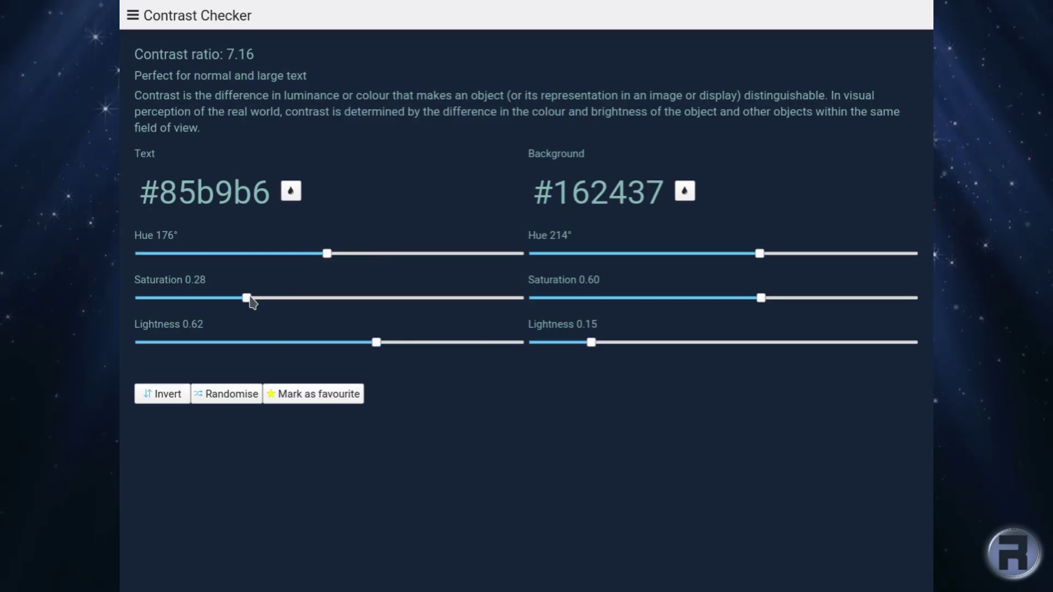
pyautogui.moveTo(251, 301); pyautogui.dragTo(462, 283)
pyautogui.moveTo(376, 342); pyautogui.dragTo(592, 329)
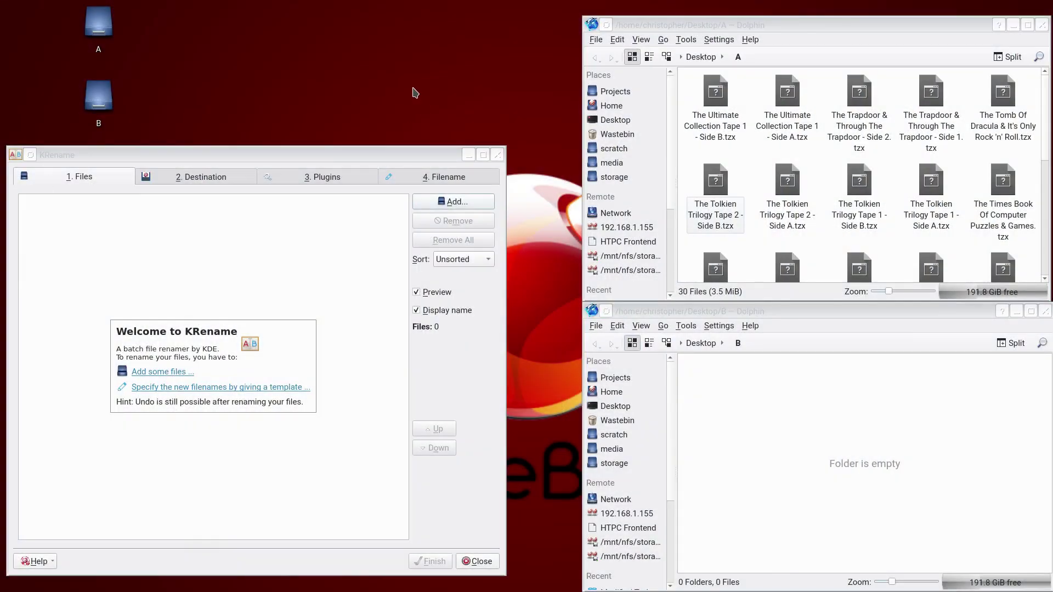
# Look over the Dolphin windows for folders A and B, then return to KRename
pyautogui.click(177, 157)
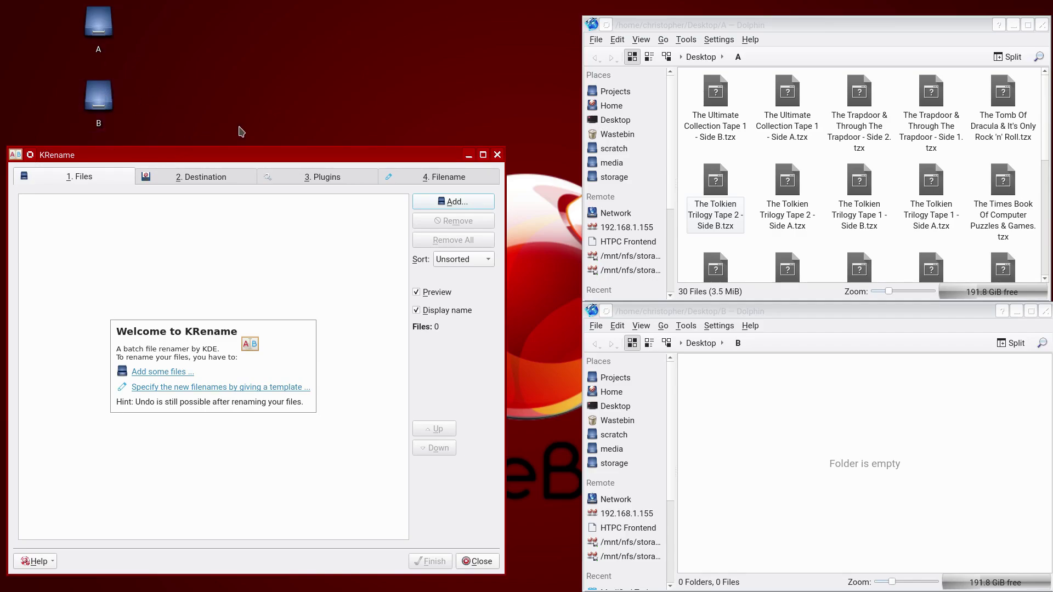
pyautogui.click(664, 26)
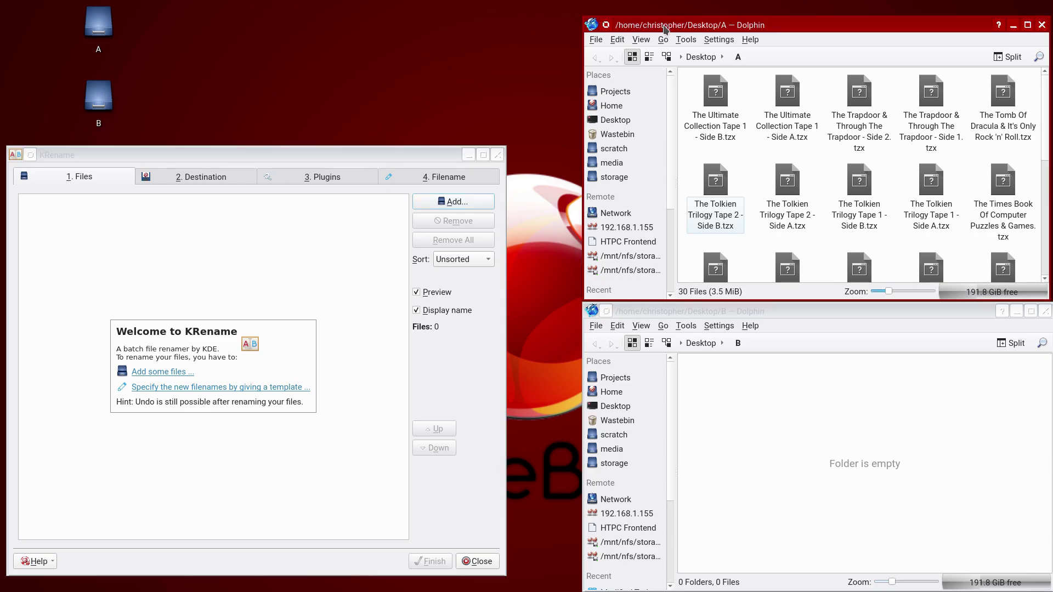
pyautogui.click(728, 313)
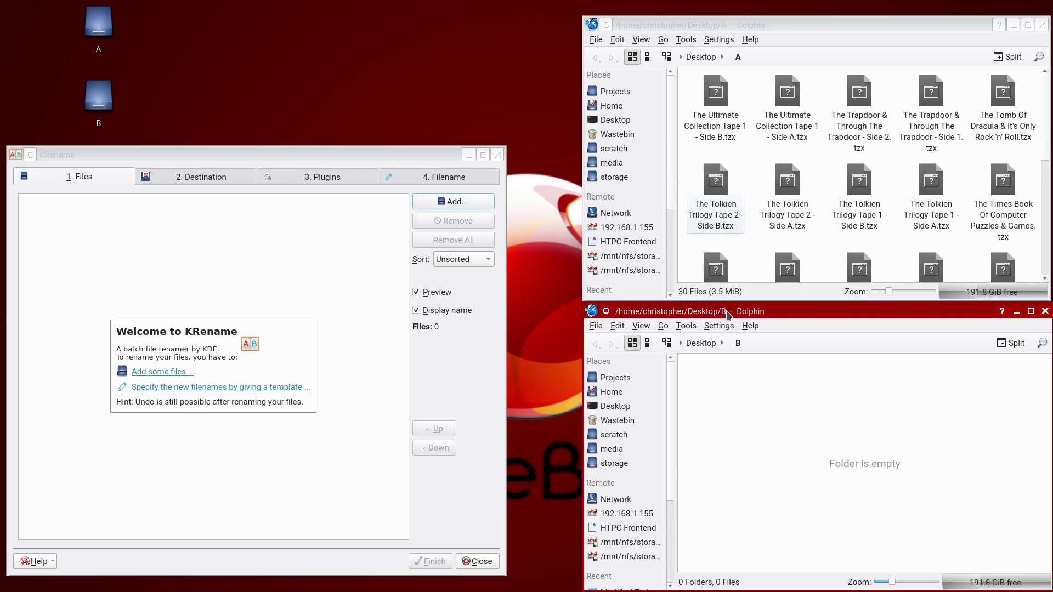
pyautogui.click(796, 228)
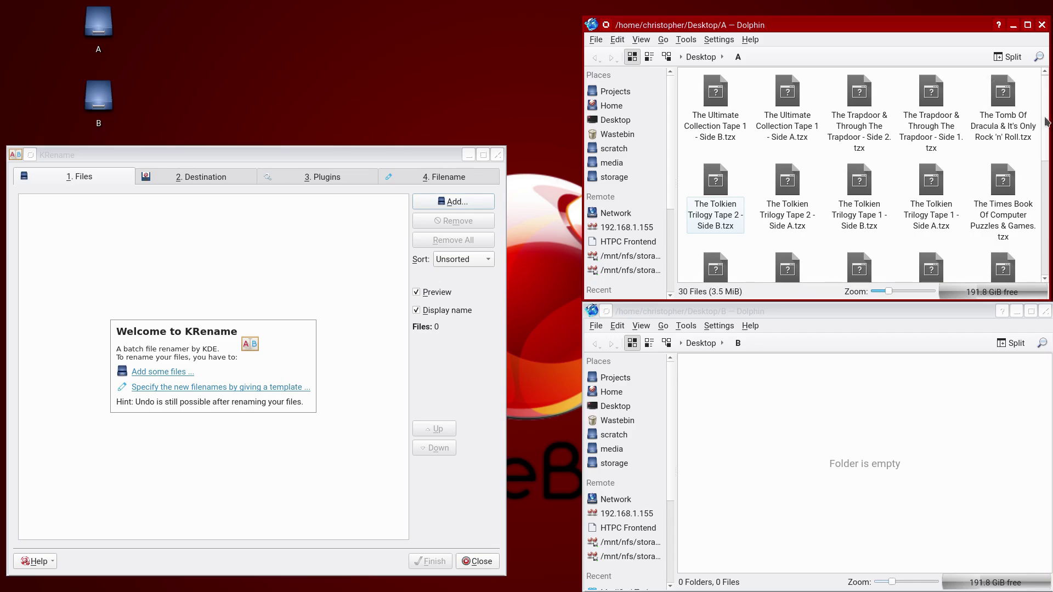
pyautogui.scroll(-1, 1046, 125)
pyautogui.moveTo(1045, 125); pyautogui.dragTo(874, 145)
pyautogui.click(326, 446)
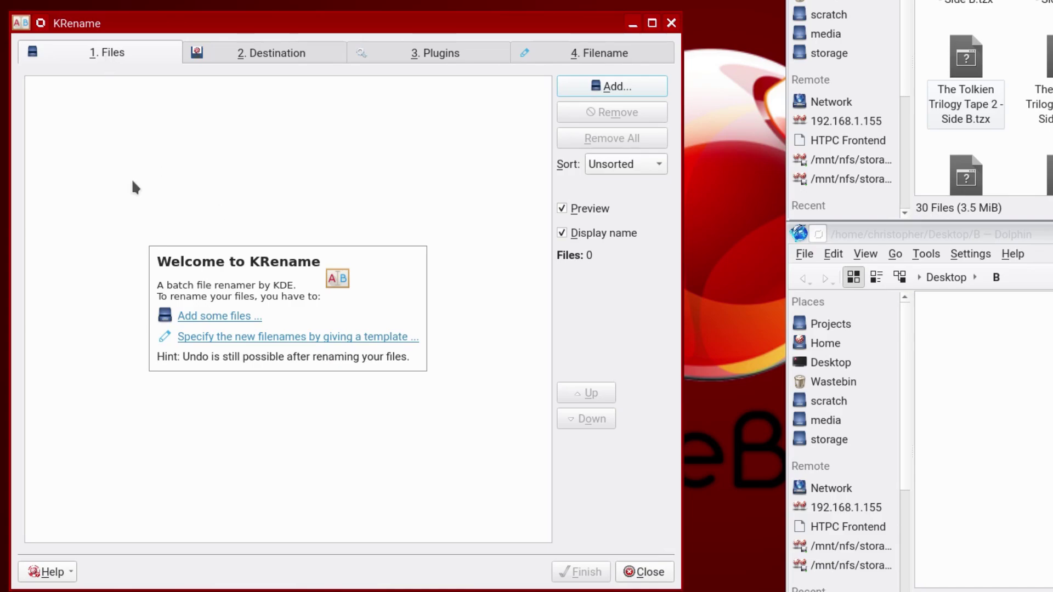
# Browse KRename's Destination, Plugins and Filename settings, including the Subfolder-Sort Plugin details
pyautogui.click(248, 53)
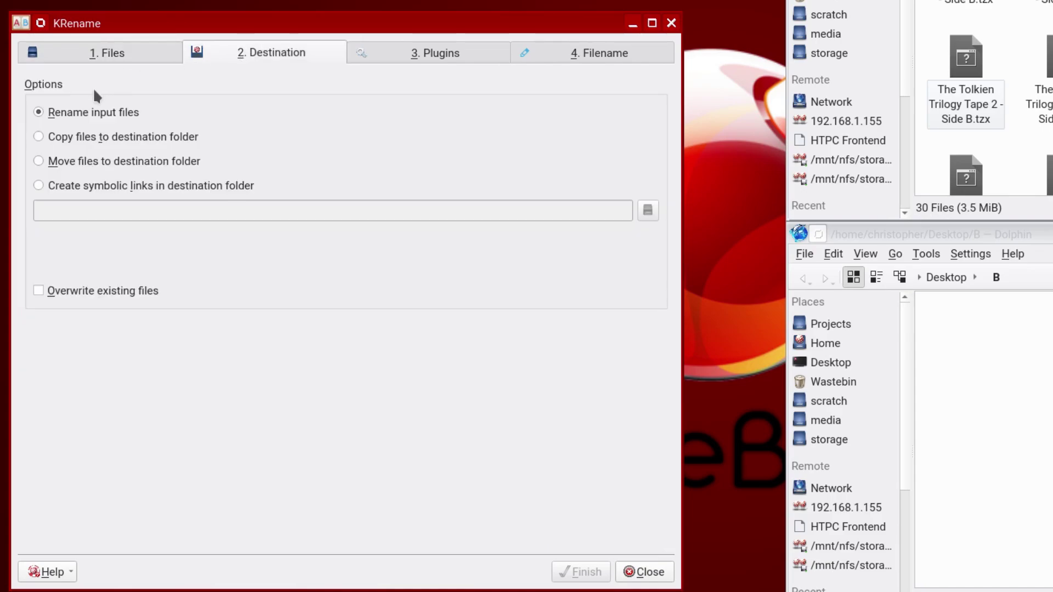
pyautogui.click(424, 51)
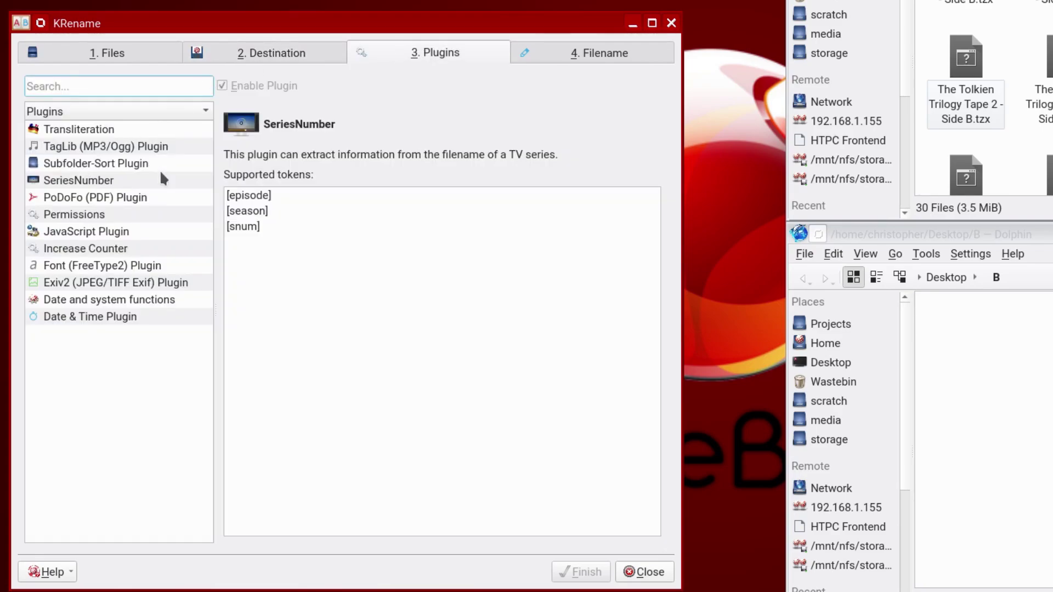
pyautogui.click(96, 163)
pyautogui.click(569, 57)
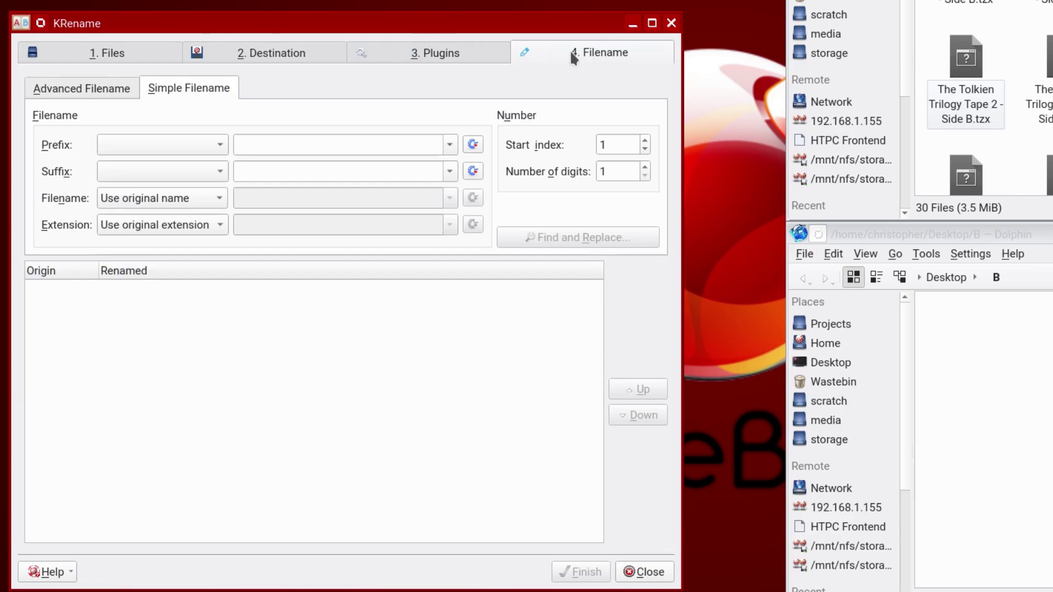
pyautogui.click(92, 87)
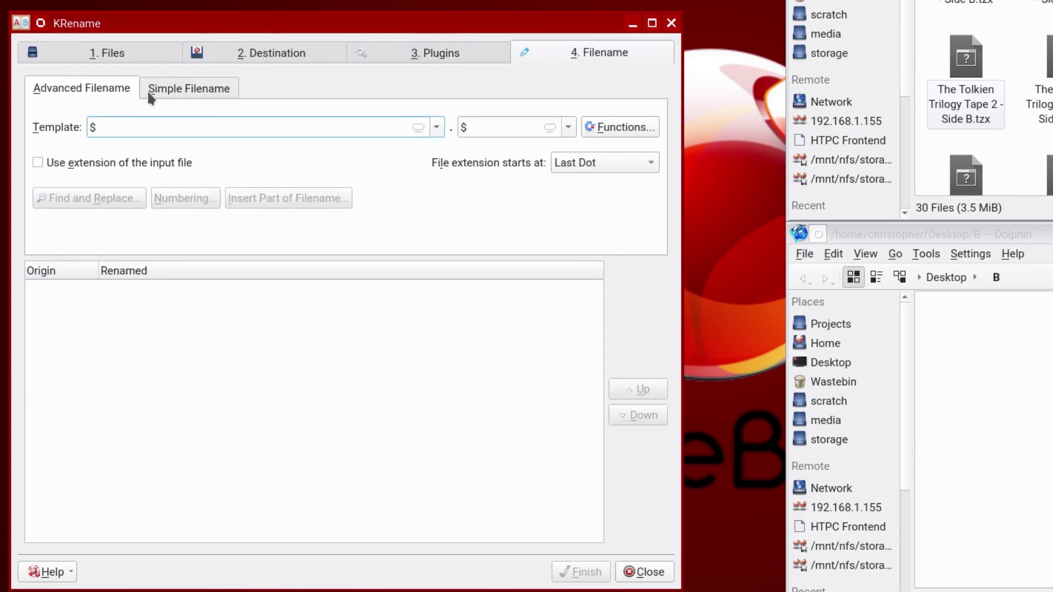
pyautogui.click(190, 90)
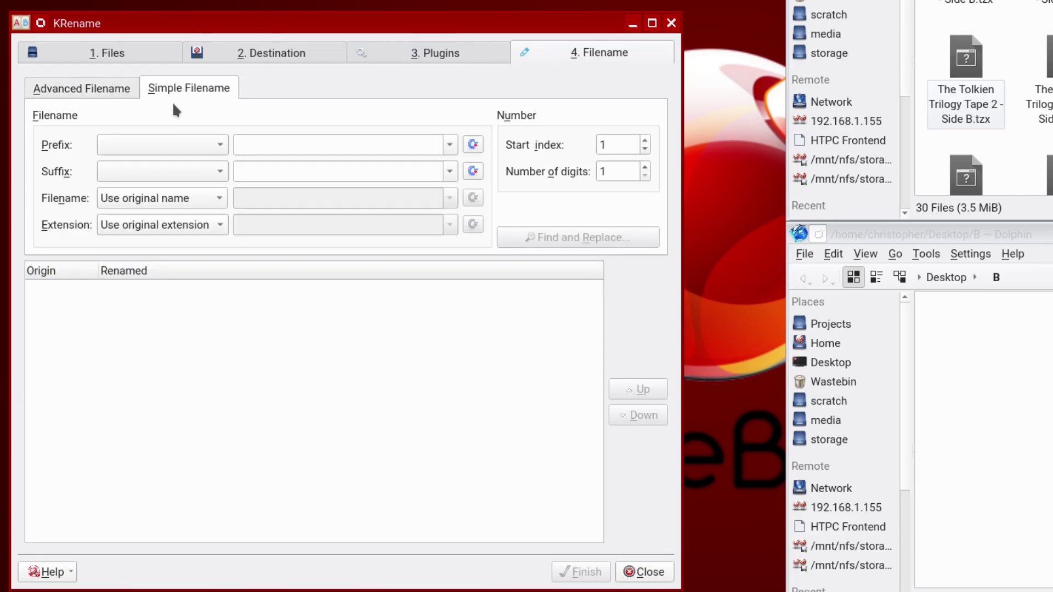
# Set the Simple Filename prefix to Number and suffix to Date, then return to the Files list
pyautogui.click(198, 153)
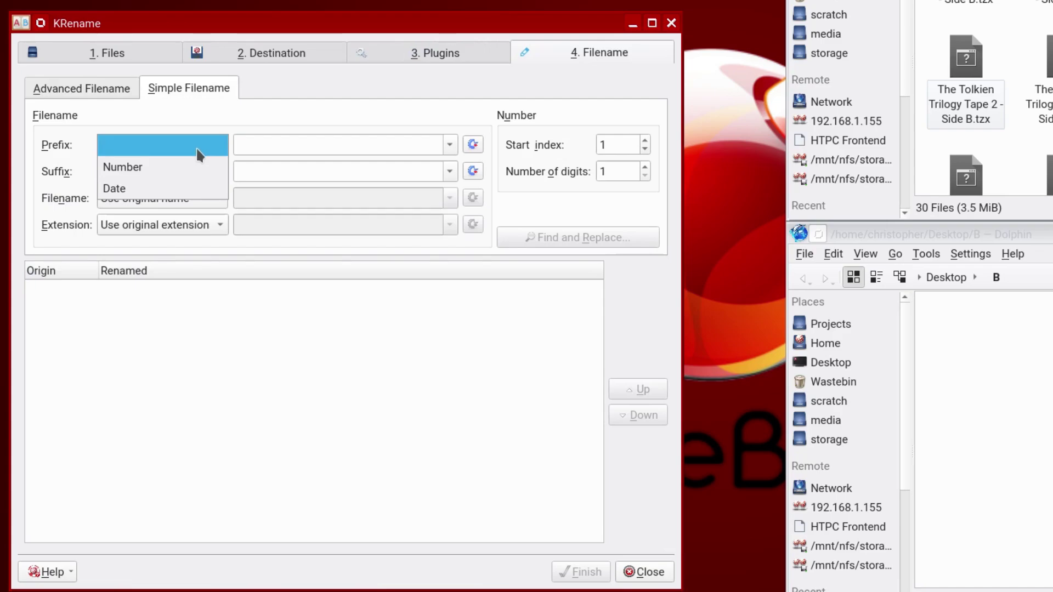
pyautogui.click(195, 167)
pyautogui.click(196, 170)
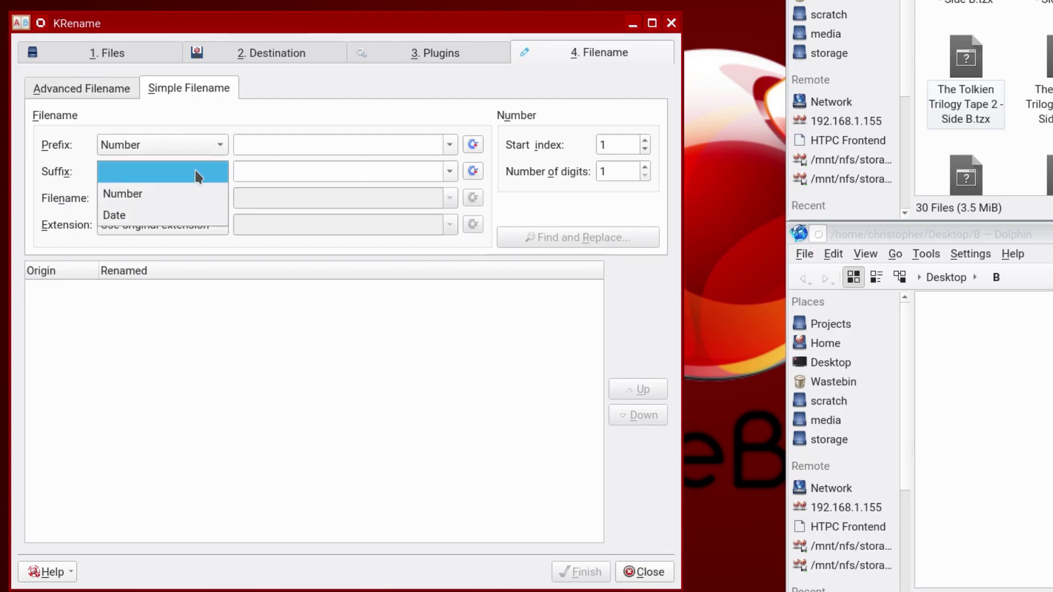
pyautogui.click(177, 215)
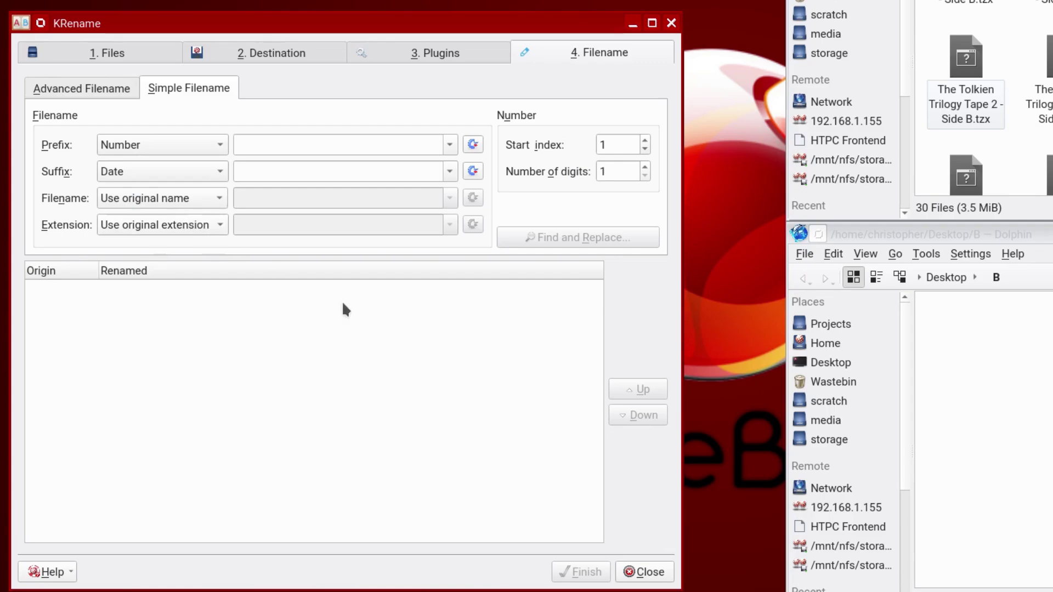
pyautogui.click(87, 52)
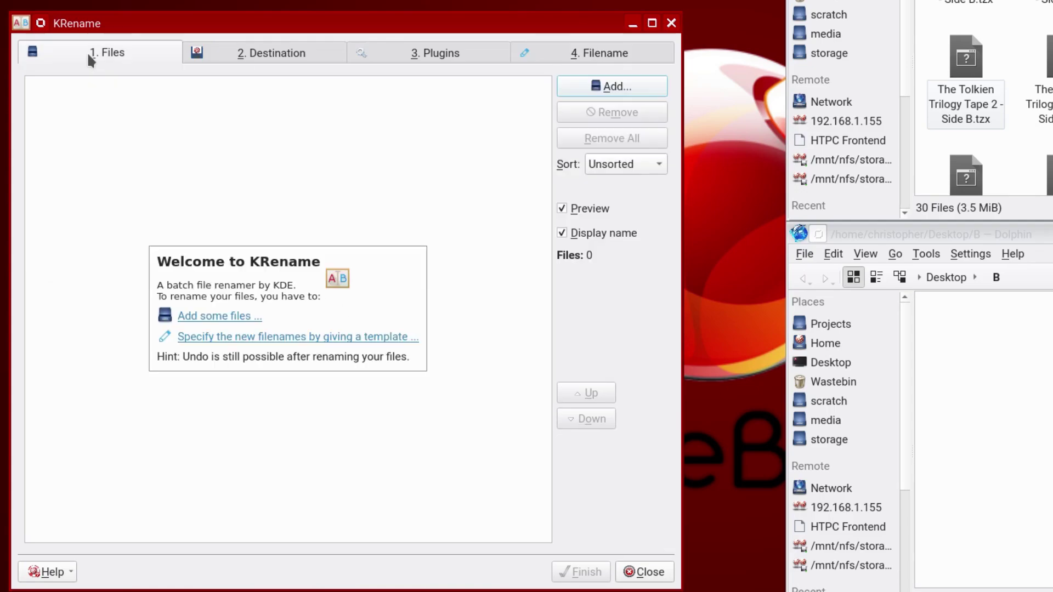
# Copy a tape file from folder A into folder B, keeping its original name
pyautogui.moveTo(715, 96); pyautogui.dragTo(723, 426)
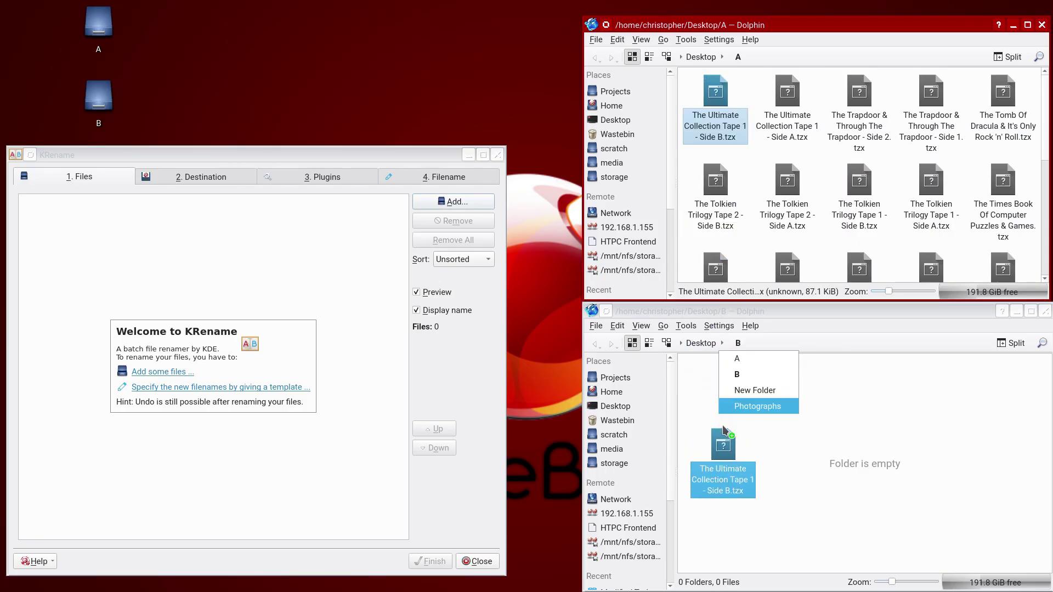
pyautogui.click(750, 448)
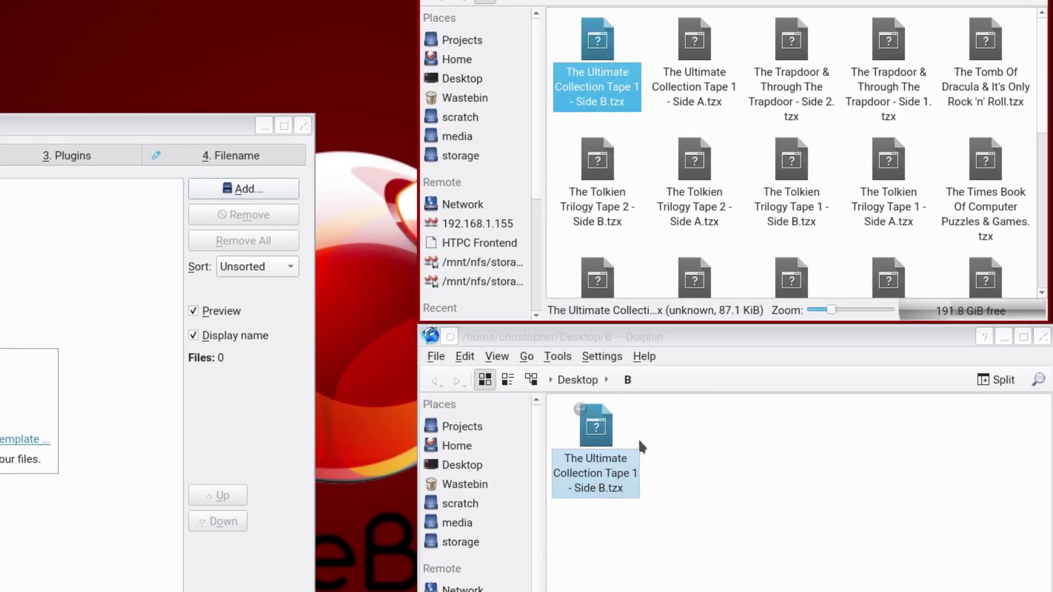
pyautogui.click(607, 465)
pyautogui.rightClick(607, 465)
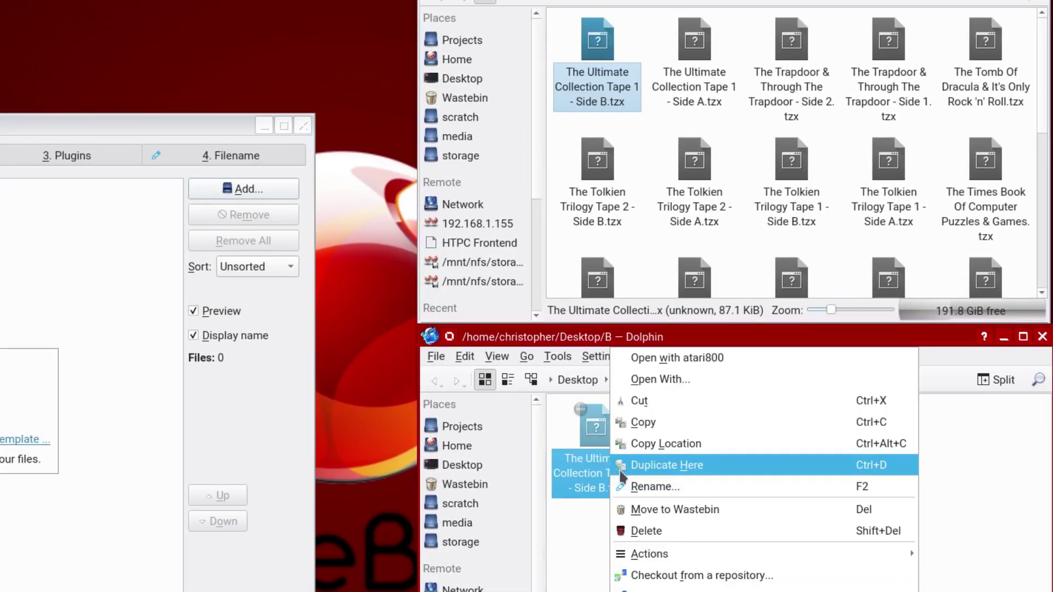
pyautogui.click(676, 485)
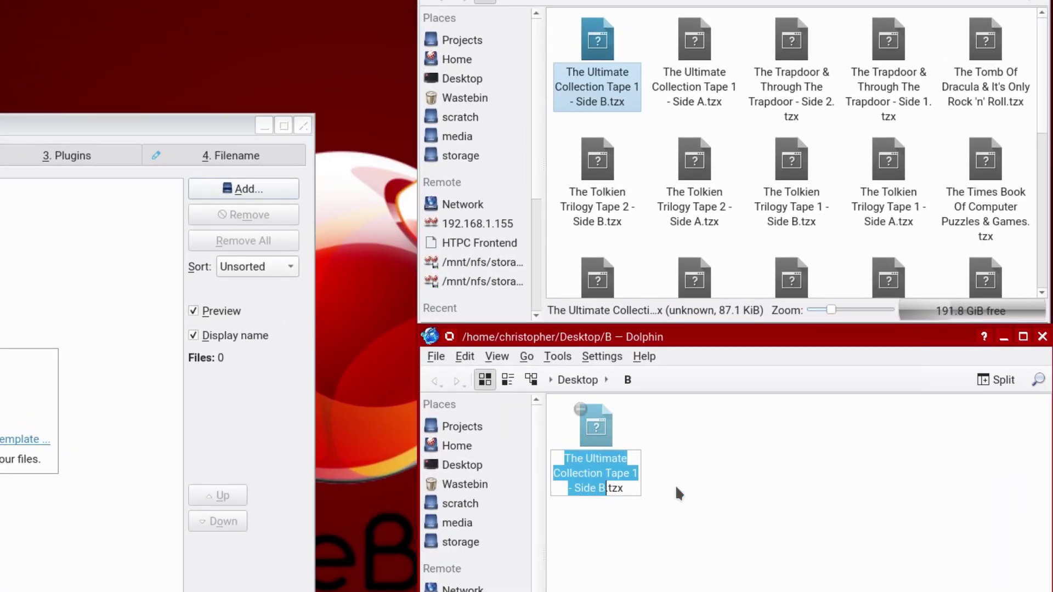
pyautogui.press('Return')
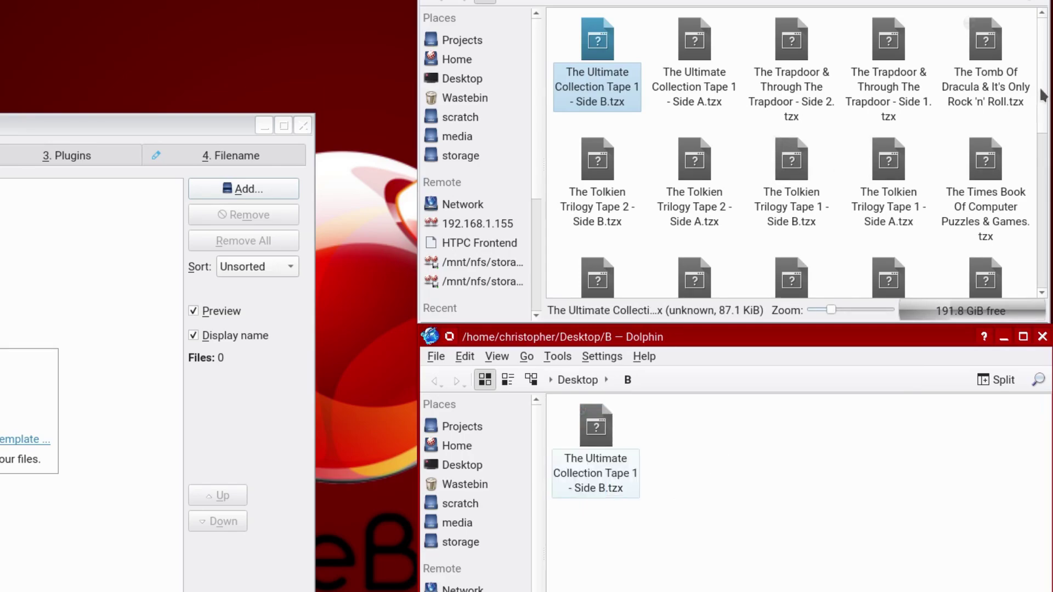
# Delete the test copy from folder B and drag all 30 tape files from A into KRename
pyautogui.moveTo(1044, 96); pyautogui.dragTo(1042, 132)
pyautogui.scroll(5, 796, 164)
pyautogui.rightClick(554, 60)
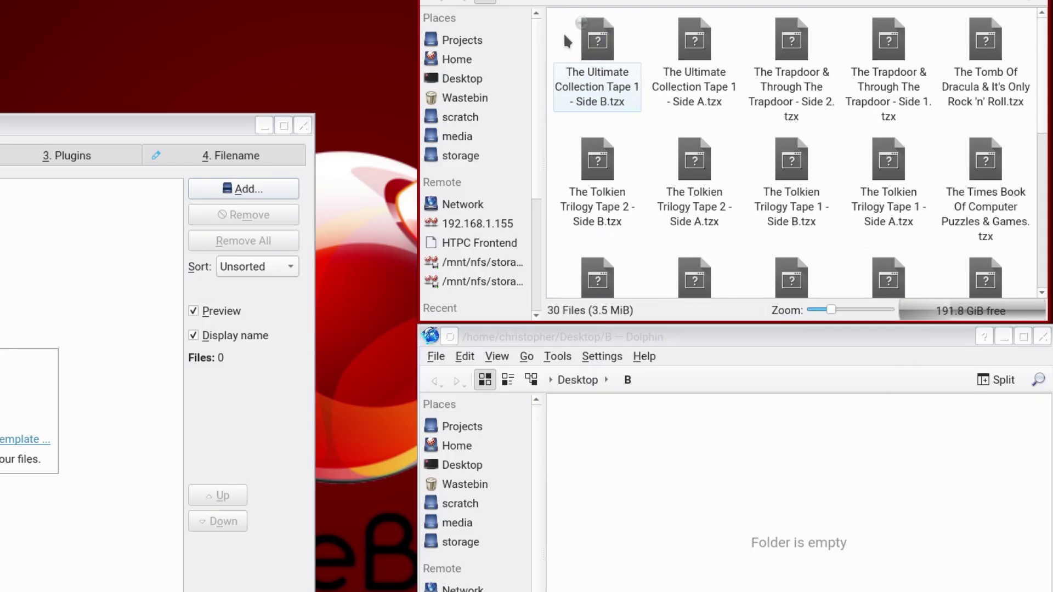
pyautogui.moveTo(556, 26); pyautogui.dragTo(1024, 373)
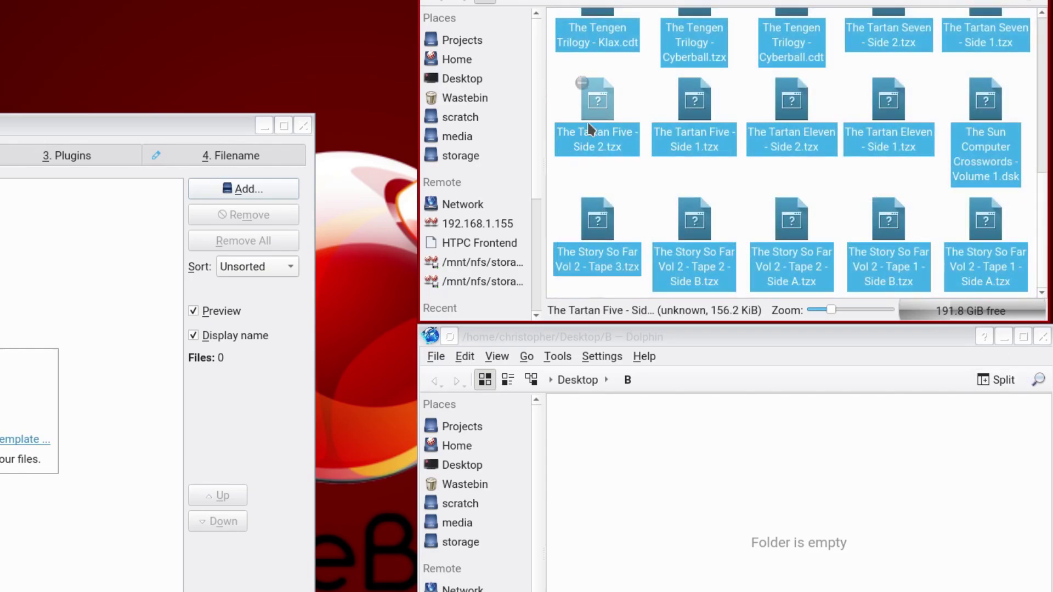
pyautogui.moveTo(592, 99); pyautogui.dragTo(26, 311)
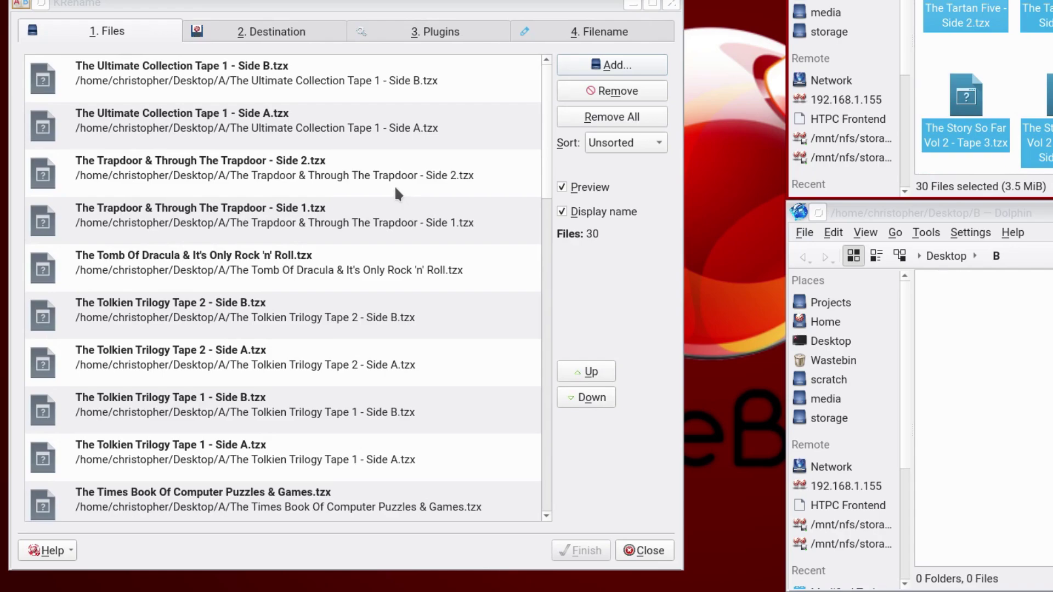
# Review the Destination and Plugins tabs, then try Number and Date as the name suffix
pyautogui.click(278, 34)
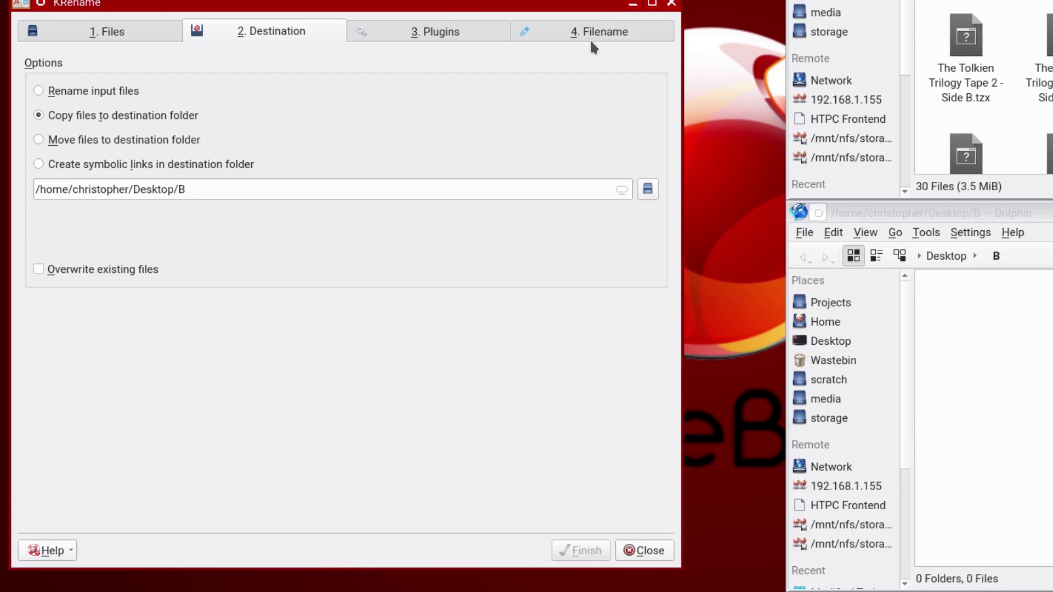
pyautogui.click(419, 30)
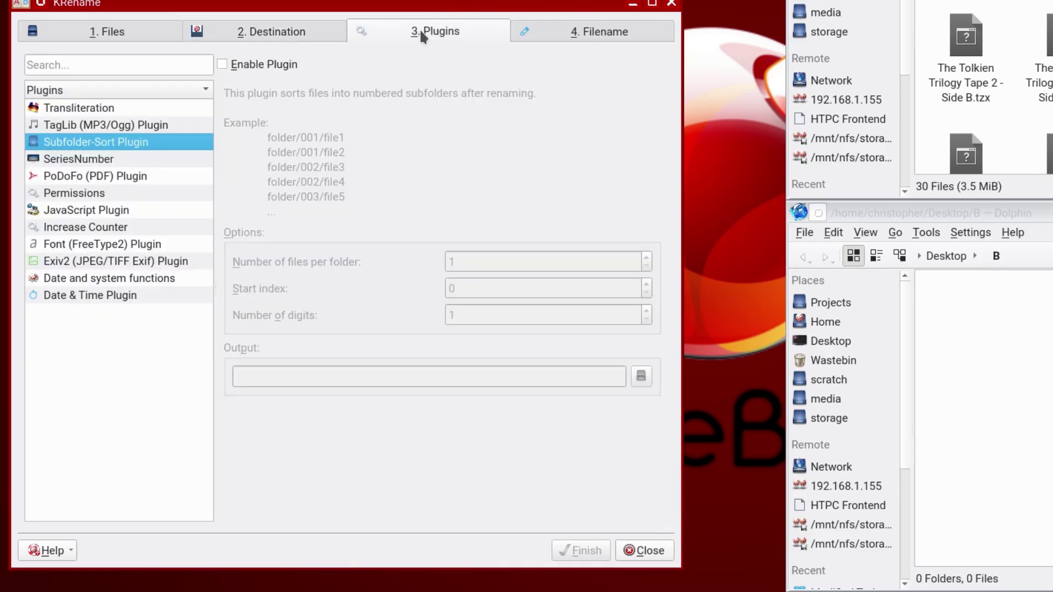
pyautogui.click(560, 32)
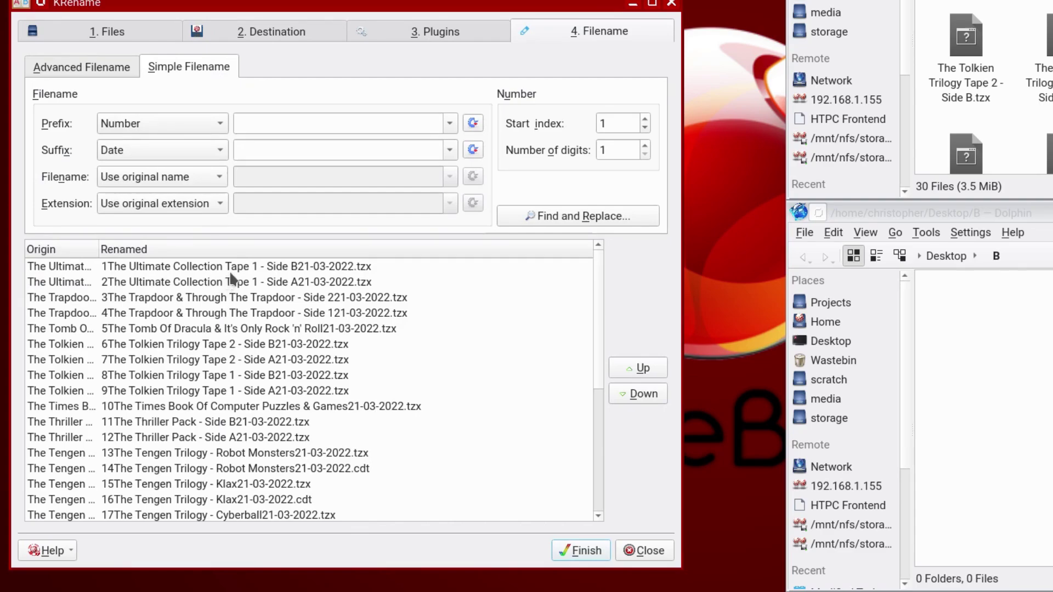
pyautogui.click(212, 156)
pyautogui.click(210, 129)
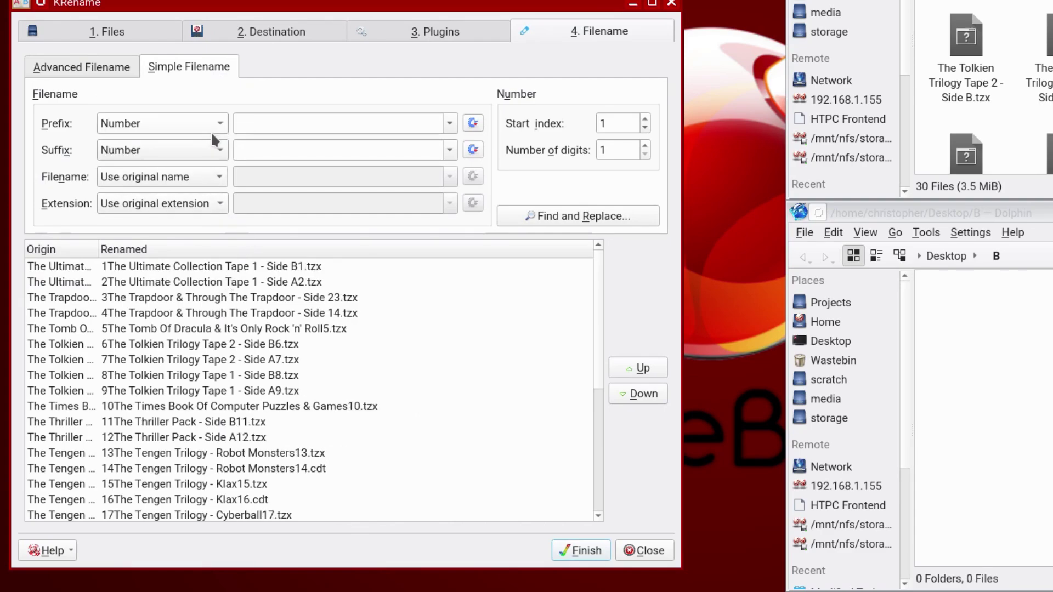
pyautogui.click(203, 151)
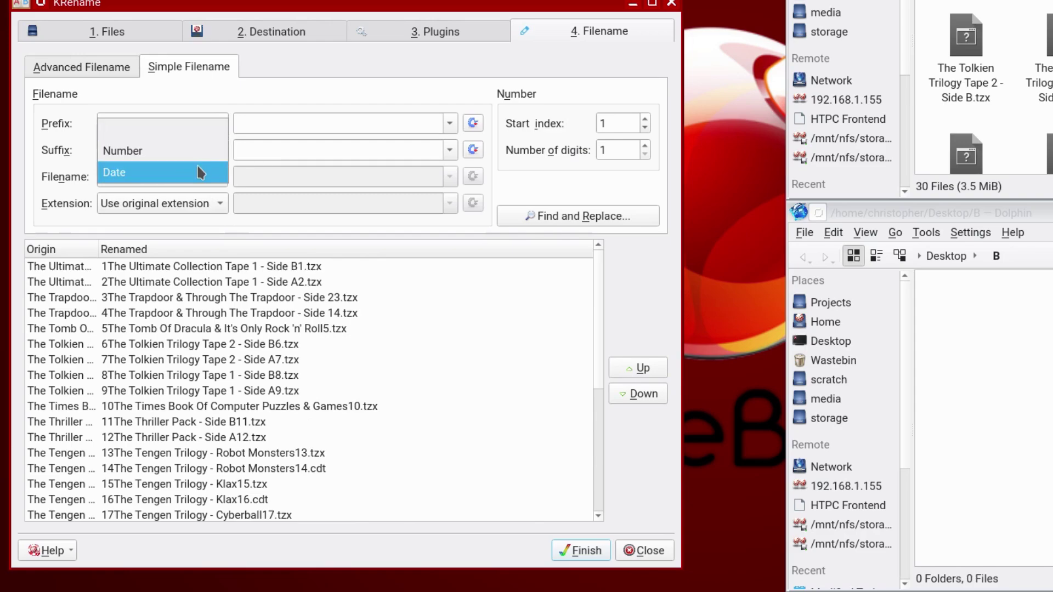
pyautogui.click(200, 171)
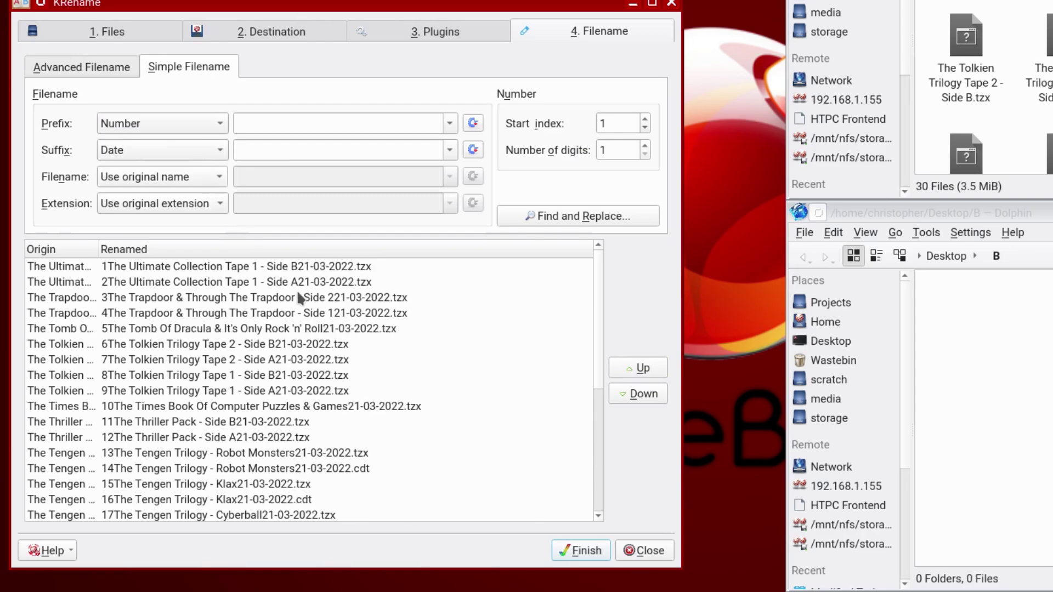
# Clear the suffix and Number prefix, then make names begin with the date 21-03-2022
pyautogui.click(195, 151)
pyautogui.click(192, 107)
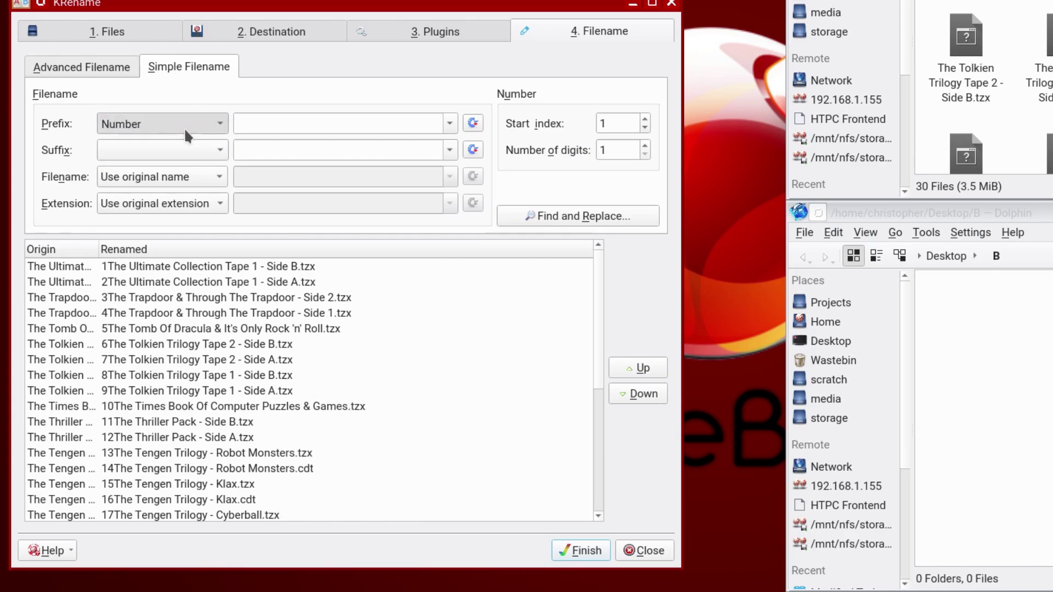
pyautogui.click(183, 127)
pyautogui.click(191, 107)
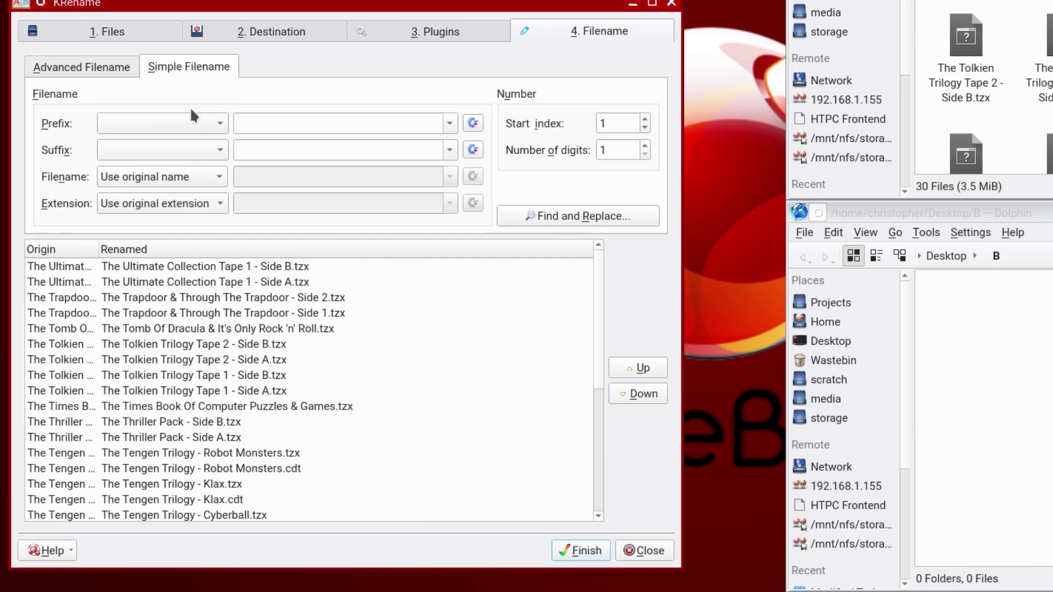
pyautogui.click(184, 123)
pyautogui.click(176, 164)
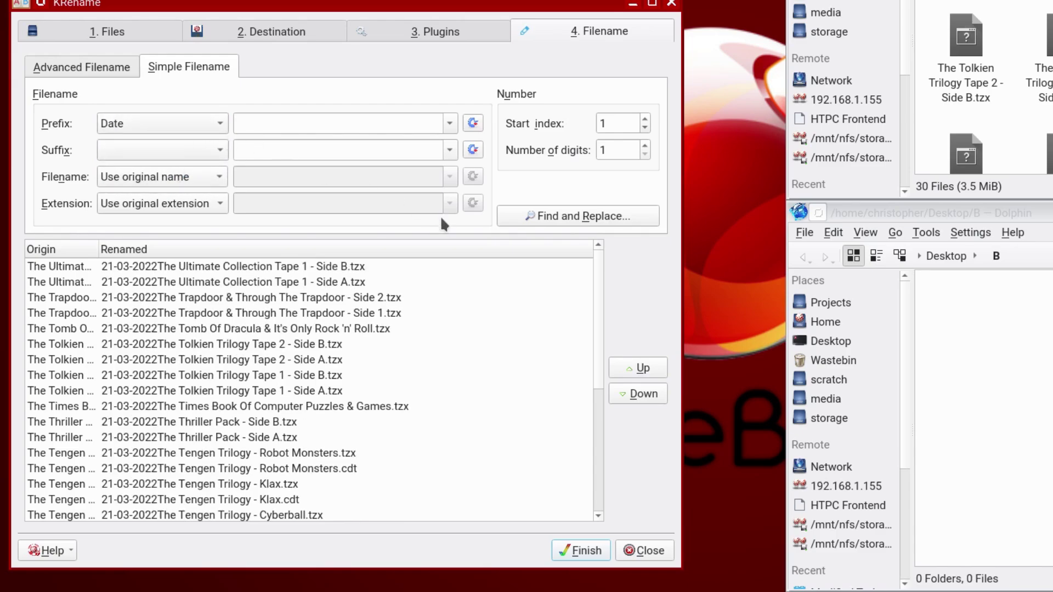
# Cycle the file extension setting through lower case, upper case and capitalised
pyautogui.moveTo(596, 290); pyautogui.dragTo(370, 202)
pyautogui.click(195, 210)
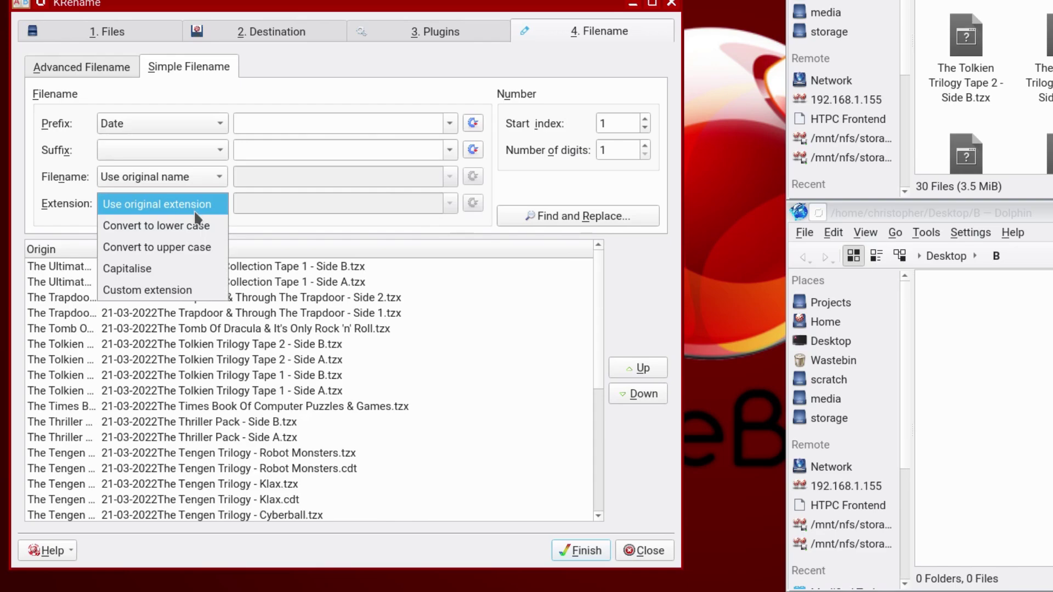
pyautogui.click(195, 225)
pyautogui.click(199, 210)
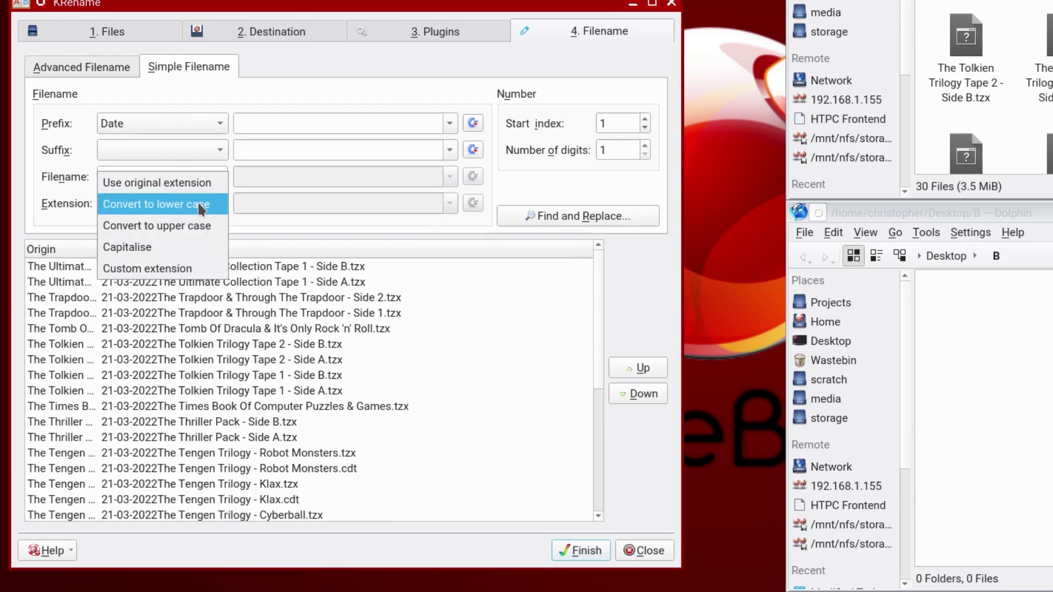
pyautogui.click(199, 226)
pyautogui.click(199, 203)
pyautogui.click(196, 225)
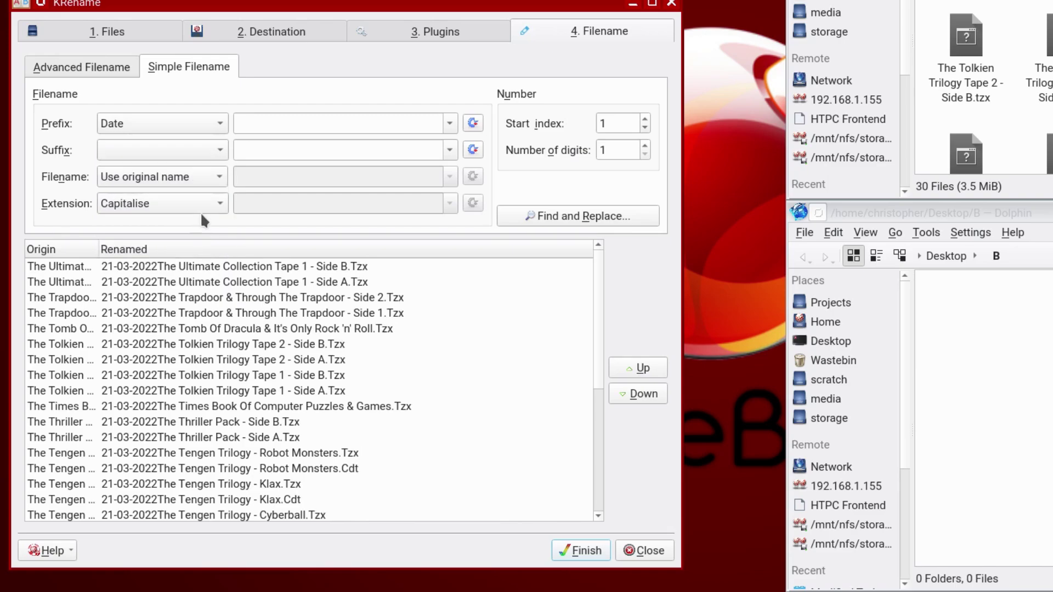
pyautogui.click(200, 211)
# Switch to a custom extension, enter 'HELOO', then erase it
pyautogui.click(199, 224)
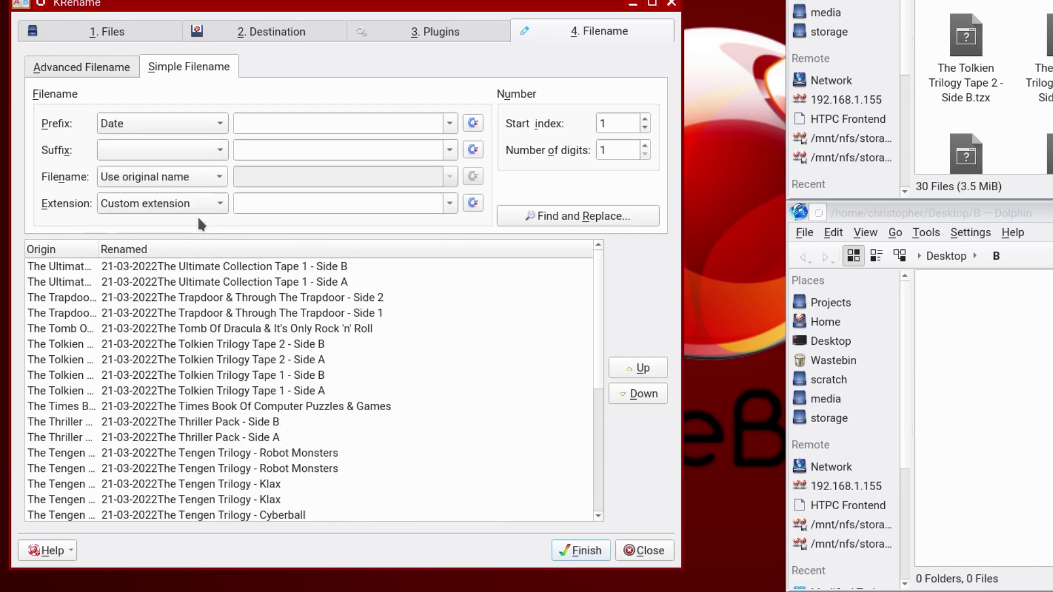
pyautogui.click(297, 202)
pyautogui.write('HELOO')
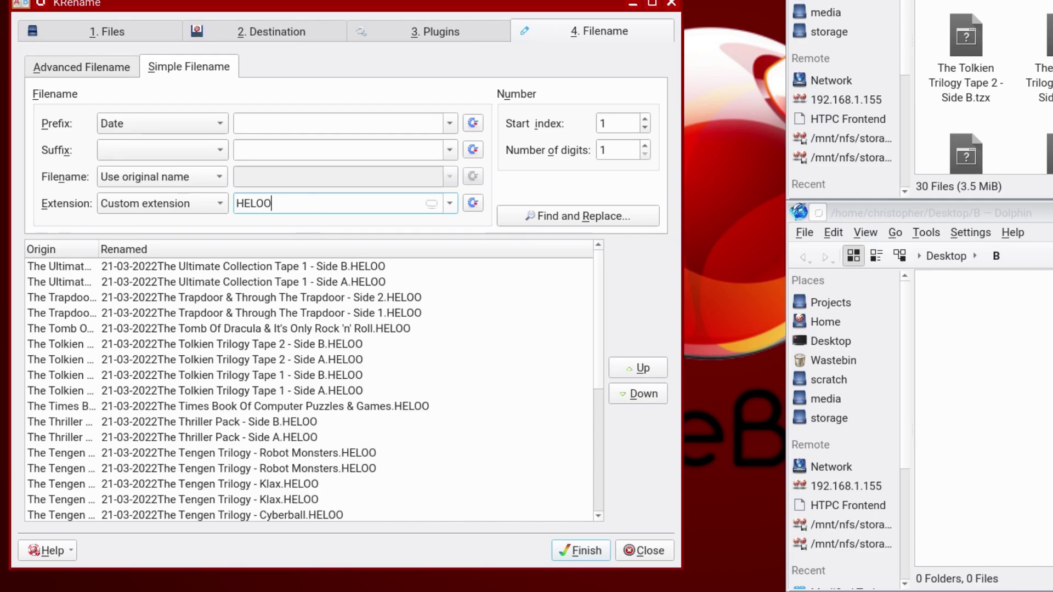
pyautogui.press('BackSpace')
pyautogui.press('BackSpace')
pyautogui.press('BackSpace')
pyautogui.press('BackSpace')
pyautogui.press('BackSpace')
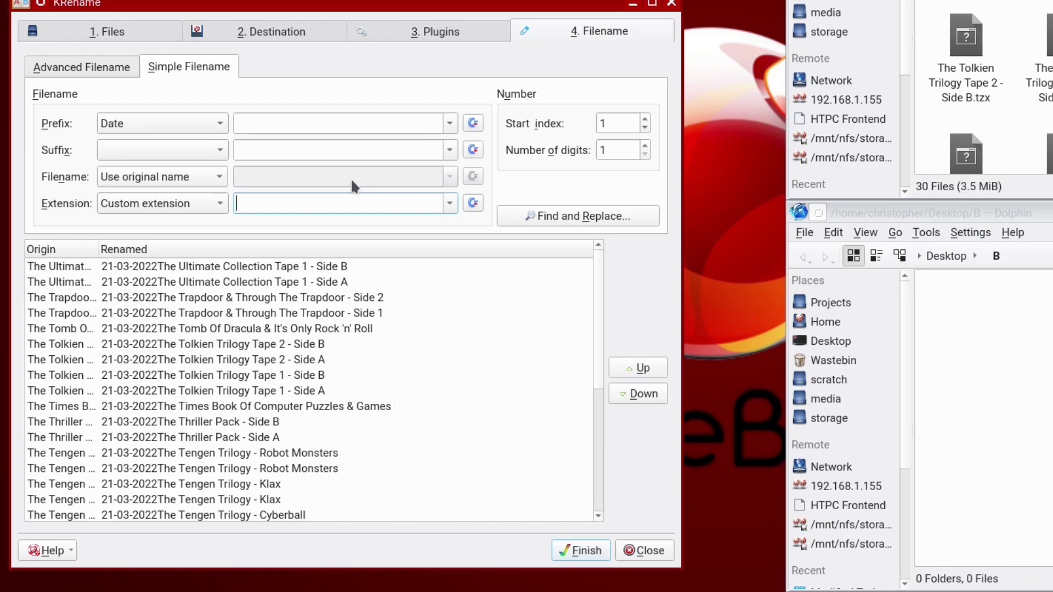
# Set the name prefix to Number and the suffix to Date
pyautogui.click(171, 126)
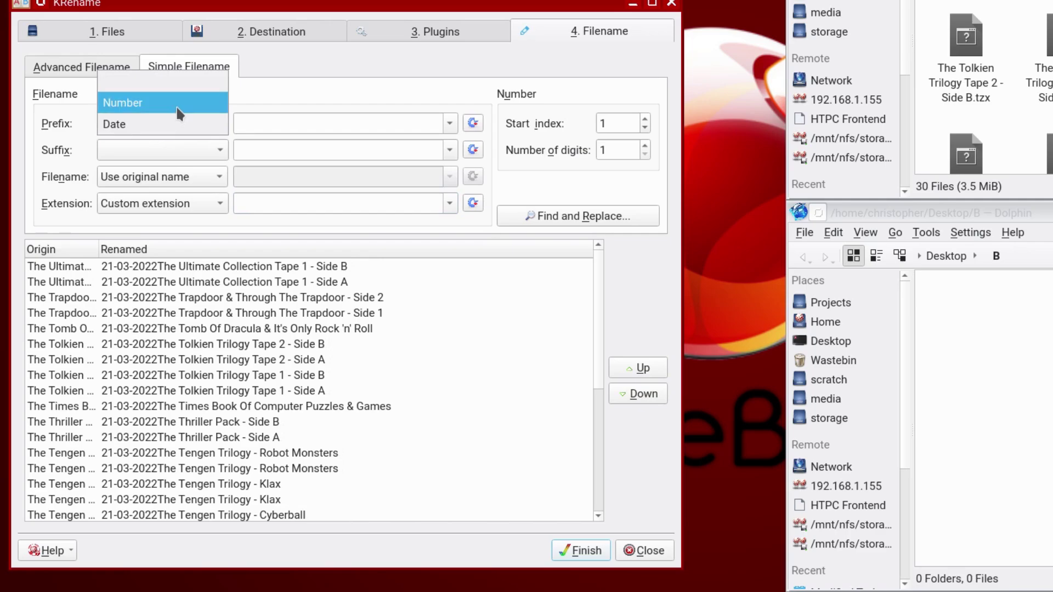
pyautogui.click(174, 104)
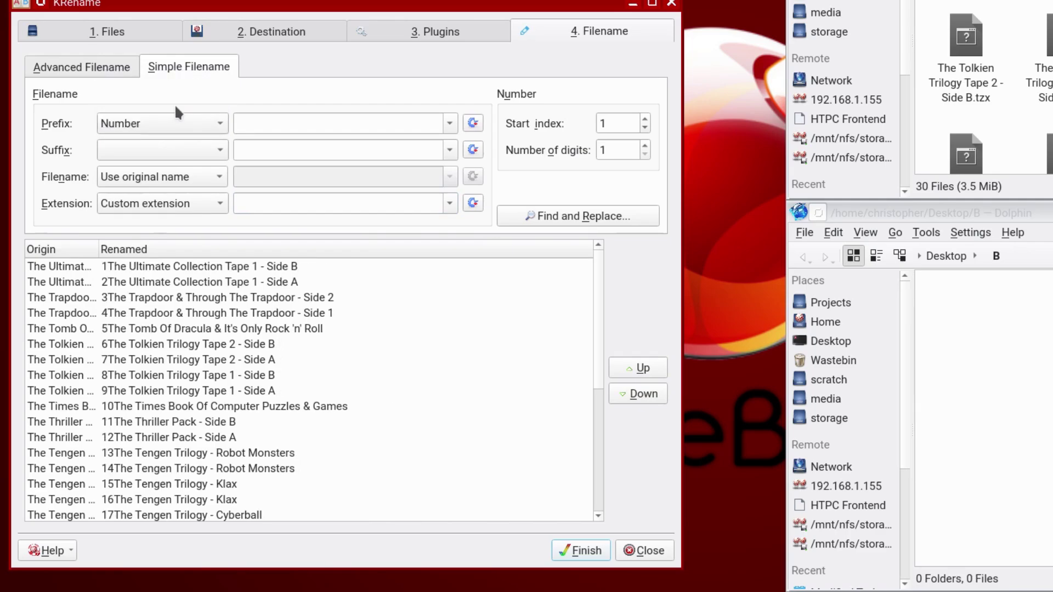
pyautogui.click(169, 123)
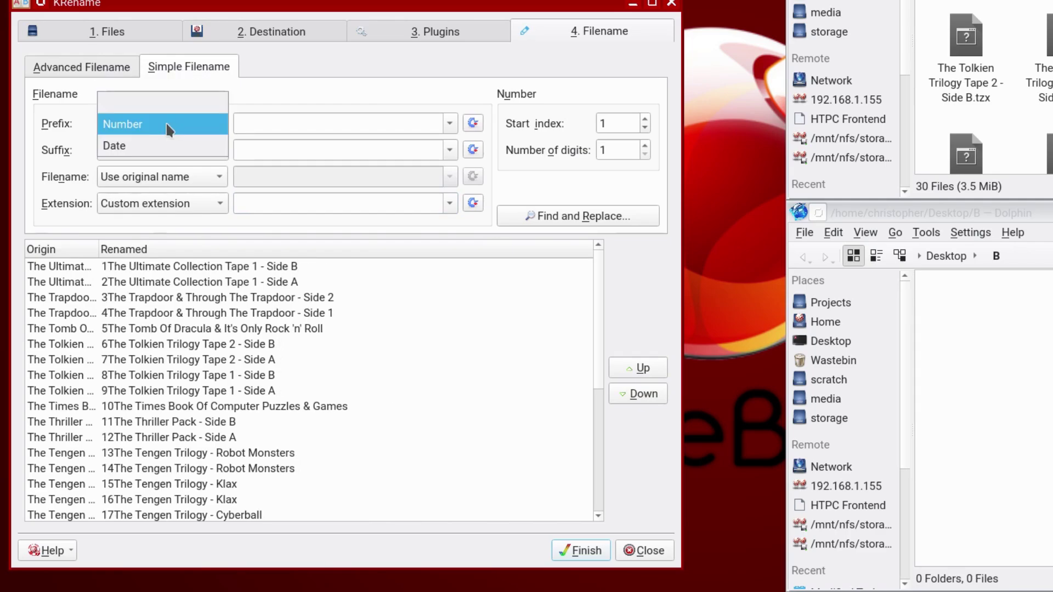
pyautogui.click(168, 126)
pyautogui.click(166, 149)
pyautogui.click(167, 192)
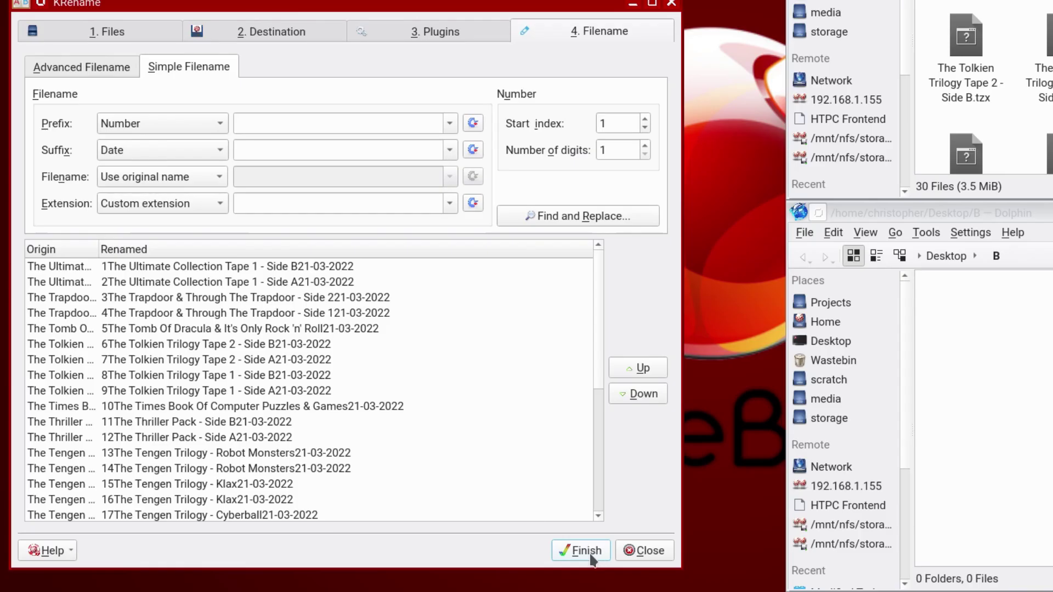
# Run the rename on all 30 files and scroll through folder B's new names
pyautogui.click(588, 552)
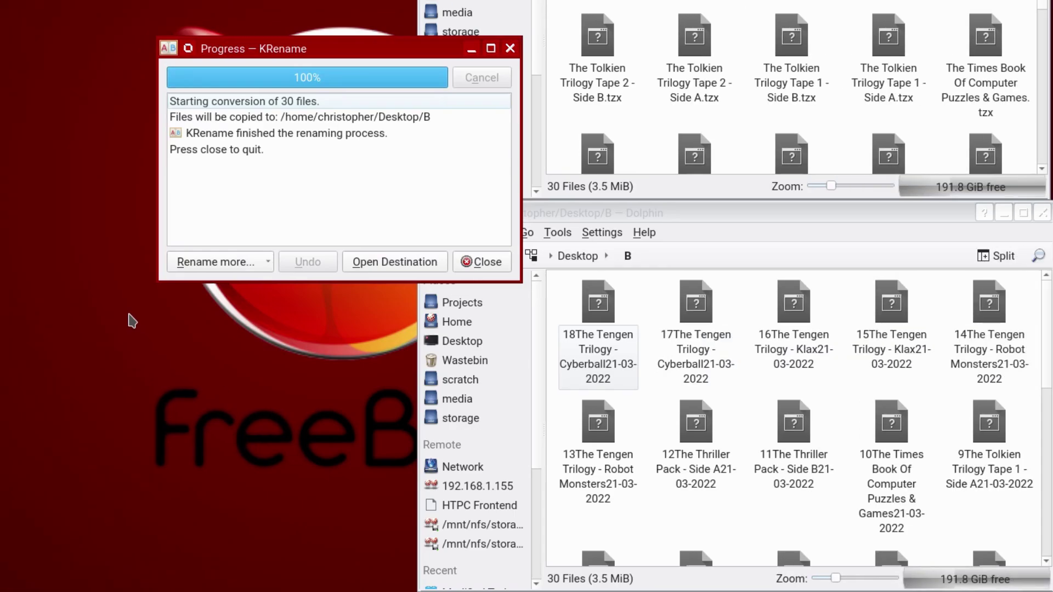
pyautogui.click(478, 261)
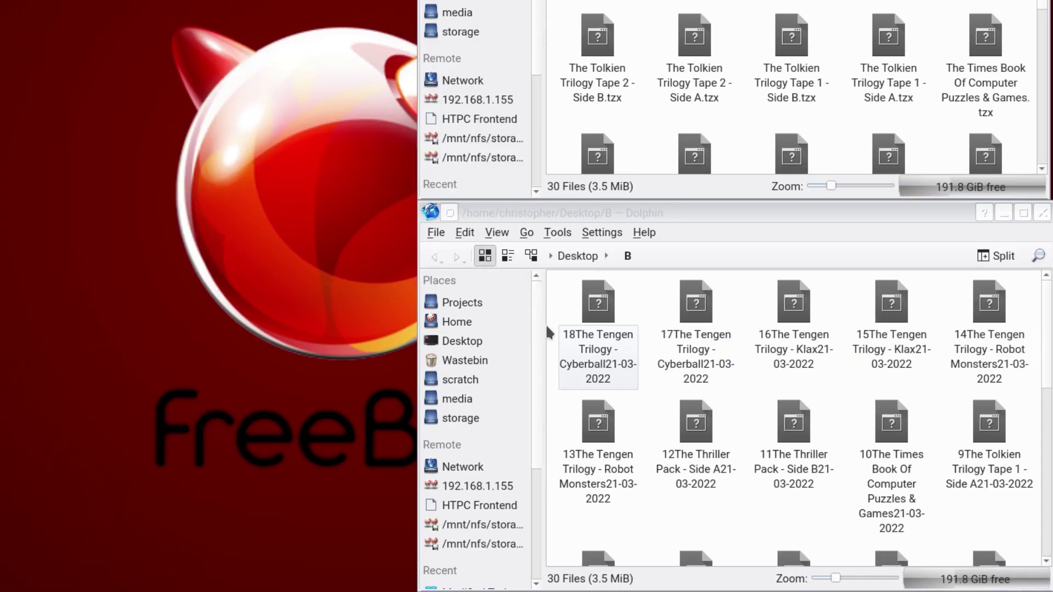
pyautogui.click(660, 303)
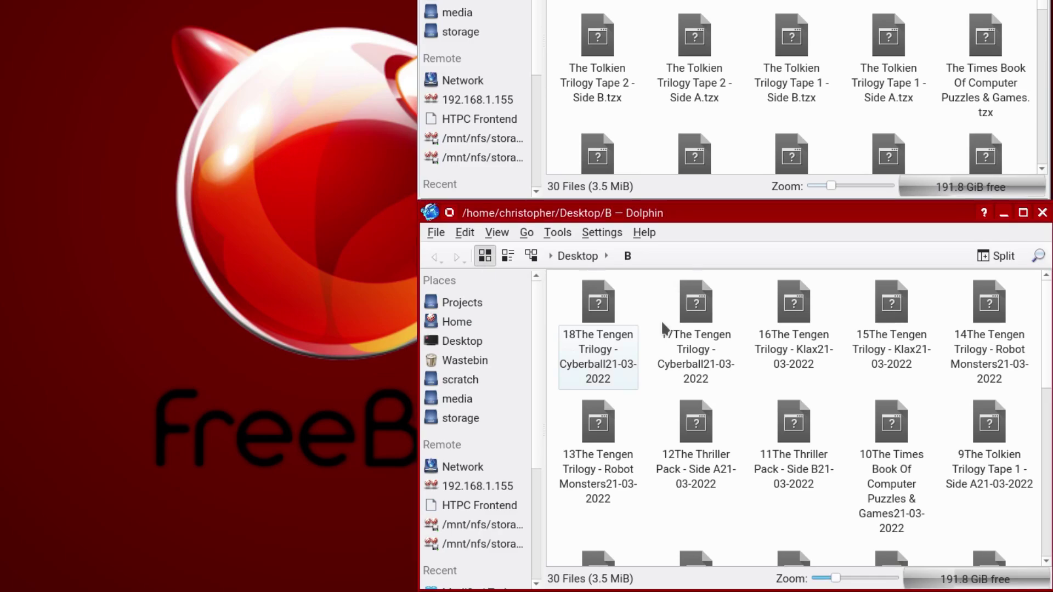
pyautogui.scroll(-6, 636, 333)
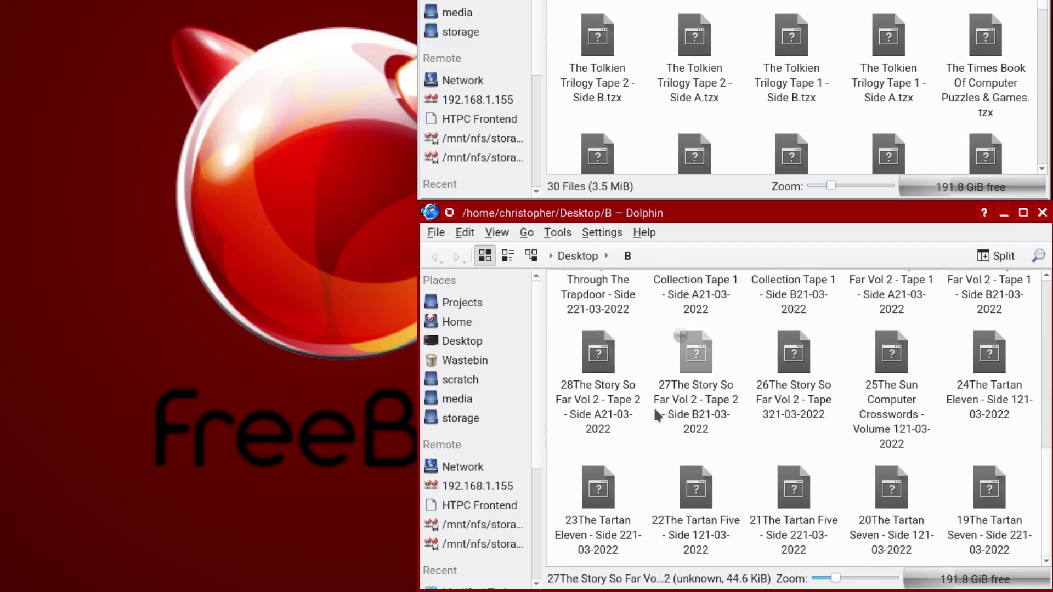
pyautogui.scroll(4, 635, 411)
pyautogui.scroll(2, 637, 408)
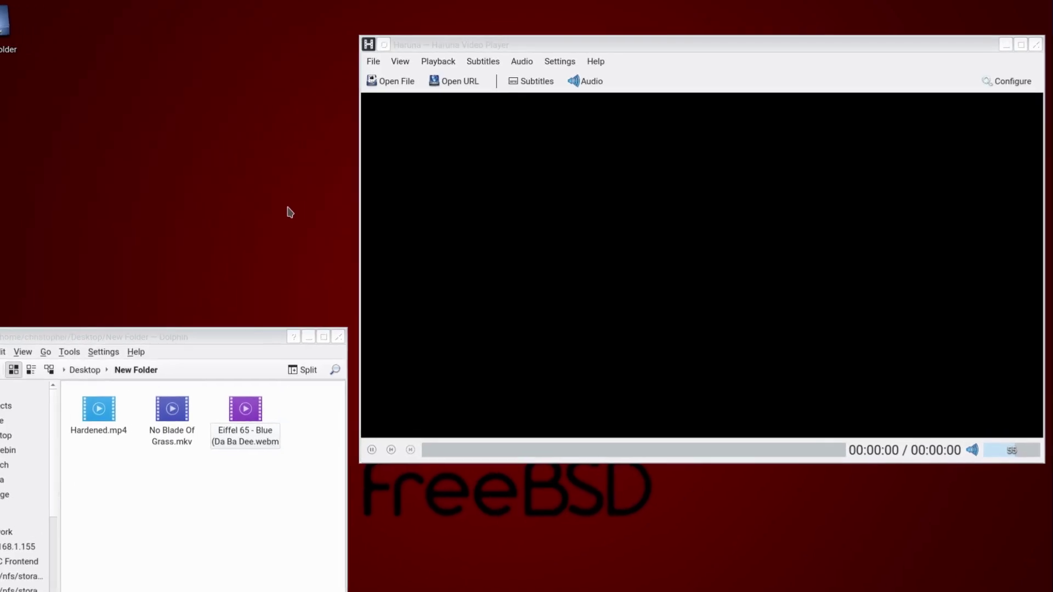
# Lower Haruna's volume from 55 to 45 and cancel the file picker without opening anything
pyautogui.click(447, 43)
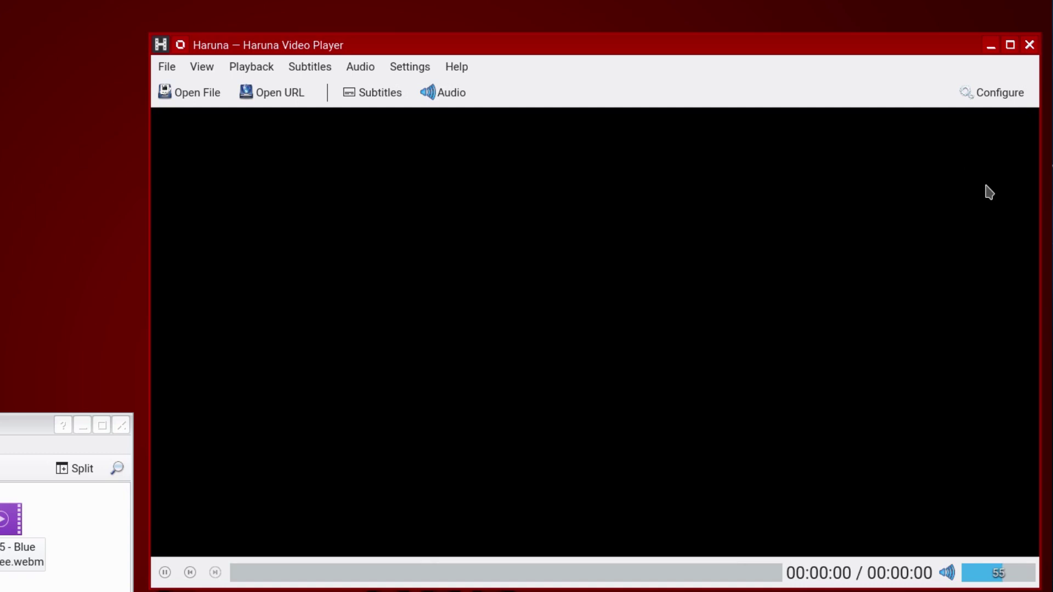
pyautogui.click(996, 576)
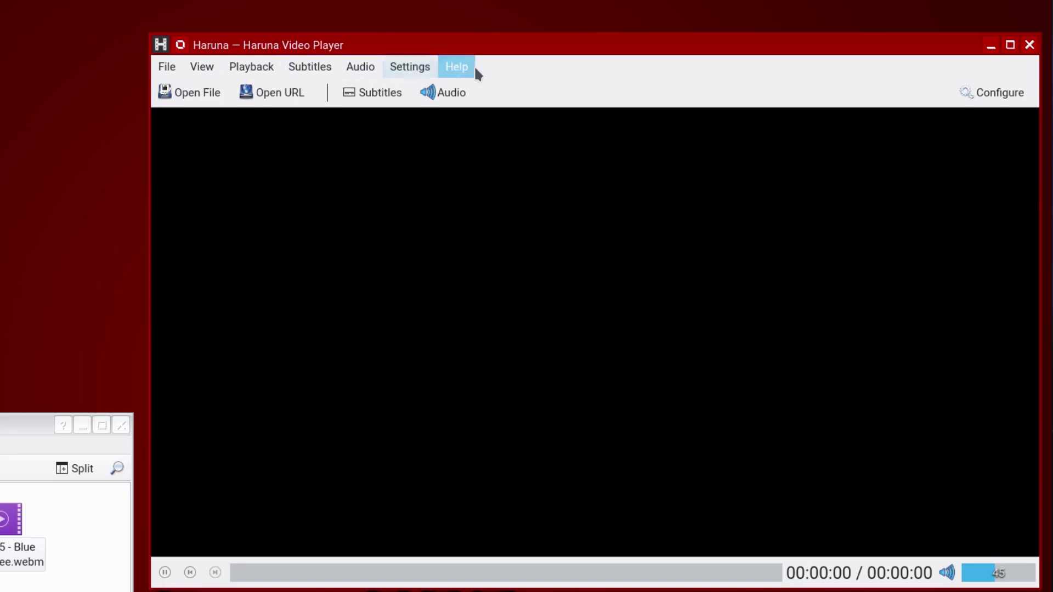
pyautogui.click(167, 92)
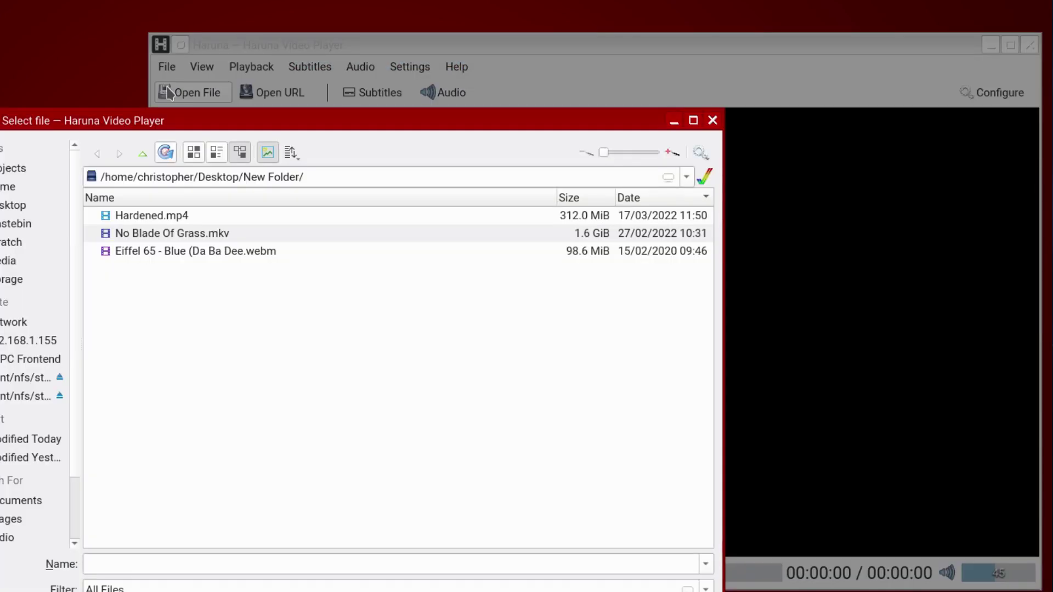
pyautogui.click(712, 121)
# Open and close the stream URL entry and the subtitle track list
pyautogui.click(289, 93)
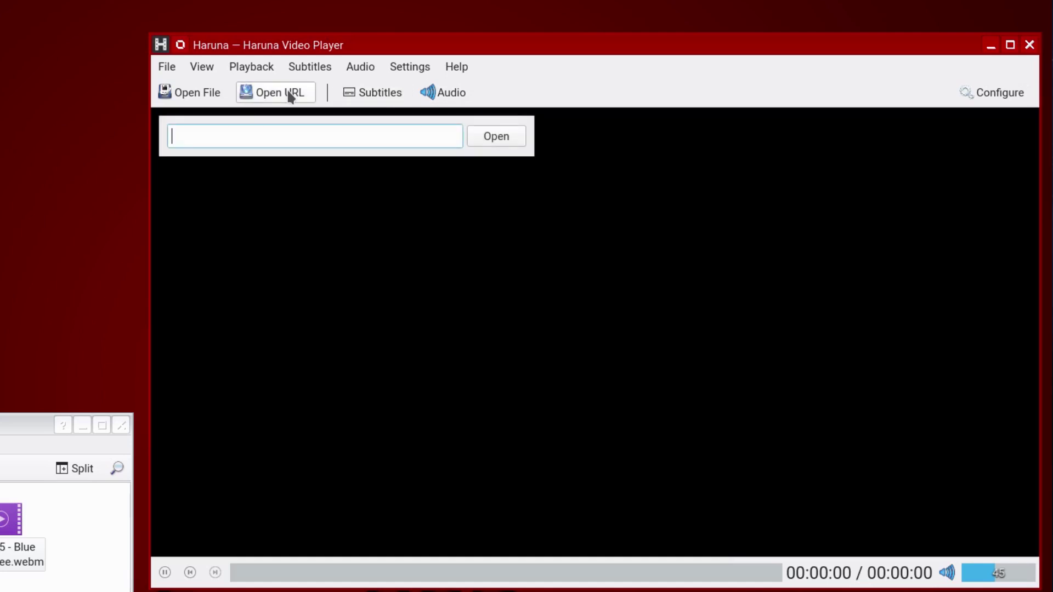
pyautogui.click(295, 95)
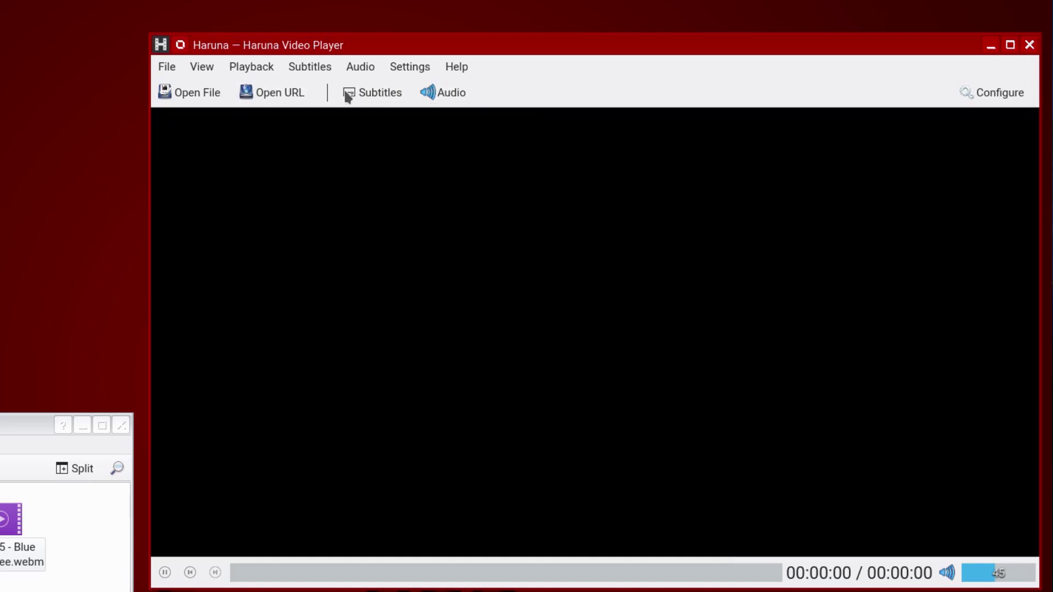
pyautogui.click(369, 94)
pyautogui.click(410, 93)
pyautogui.click(996, 97)
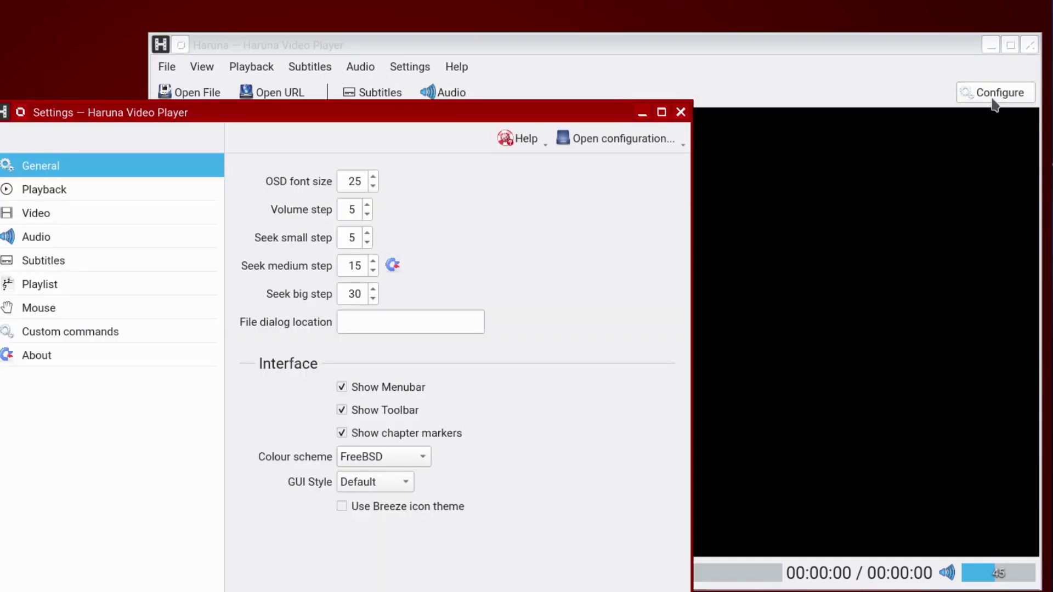
pyautogui.click(58, 190)
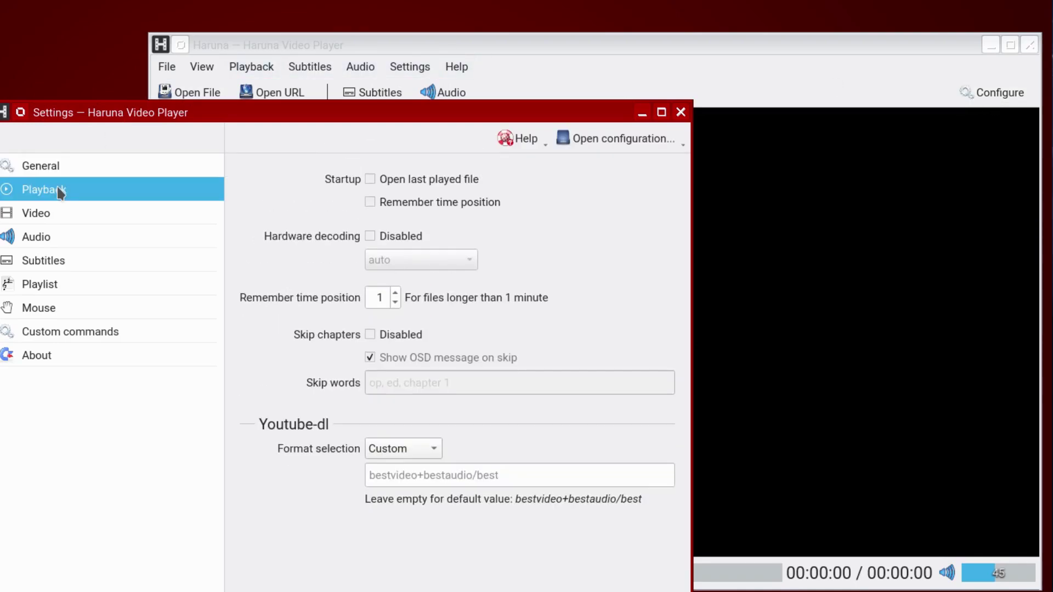
pyautogui.click(43, 219)
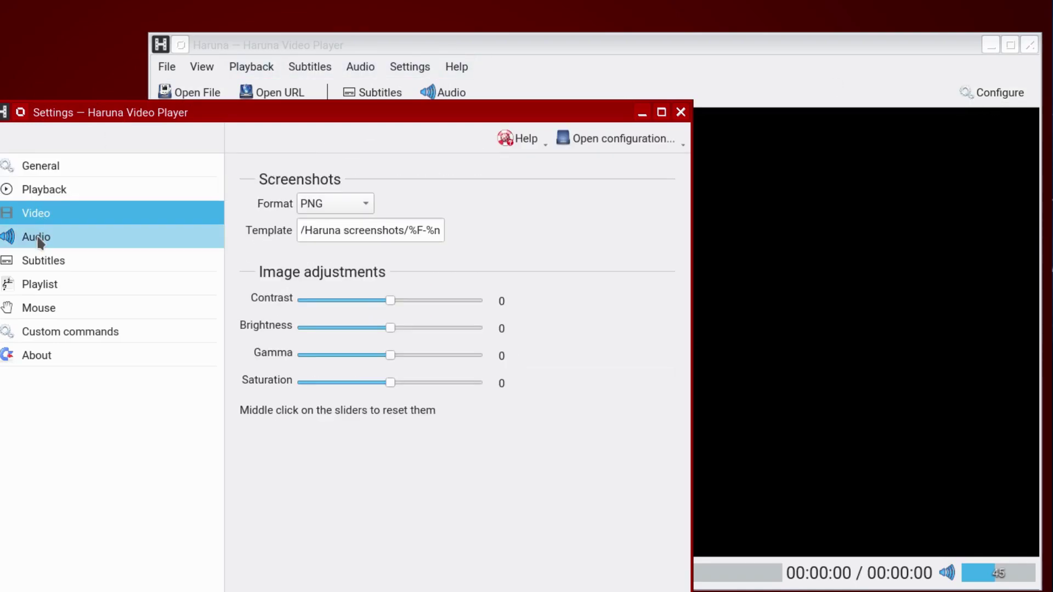
pyautogui.click(38, 241)
pyautogui.click(36, 264)
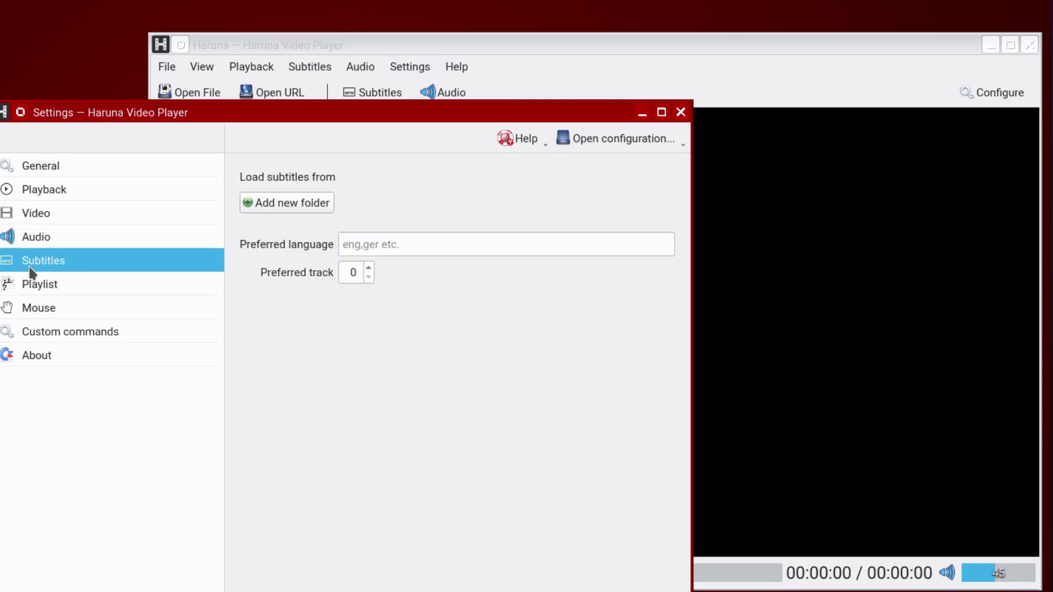
pyautogui.click(31, 284)
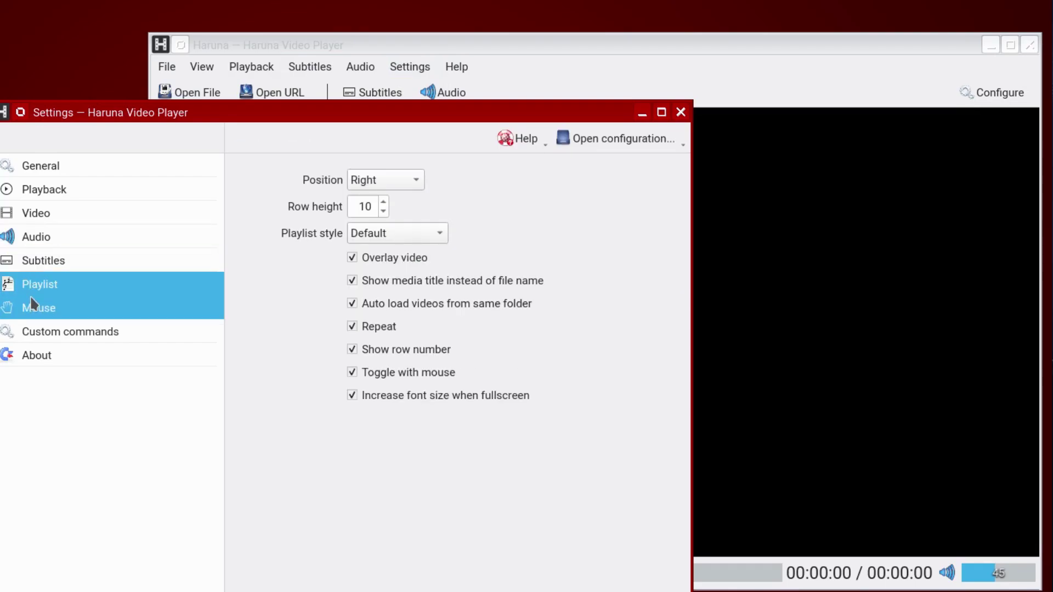
pyautogui.click(30, 300)
pyautogui.click(44, 334)
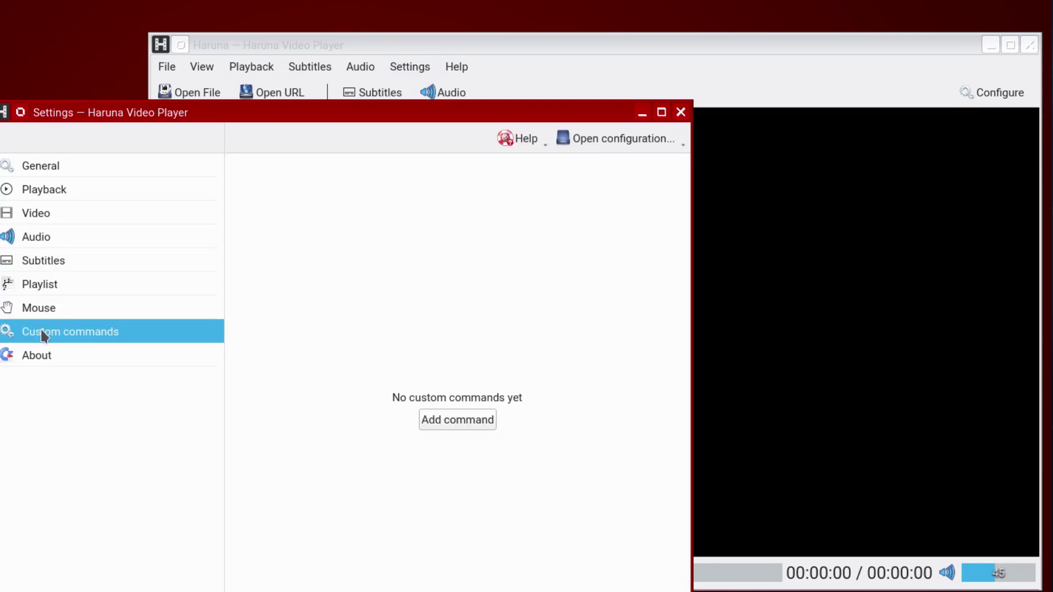
pyautogui.click(42, 353)
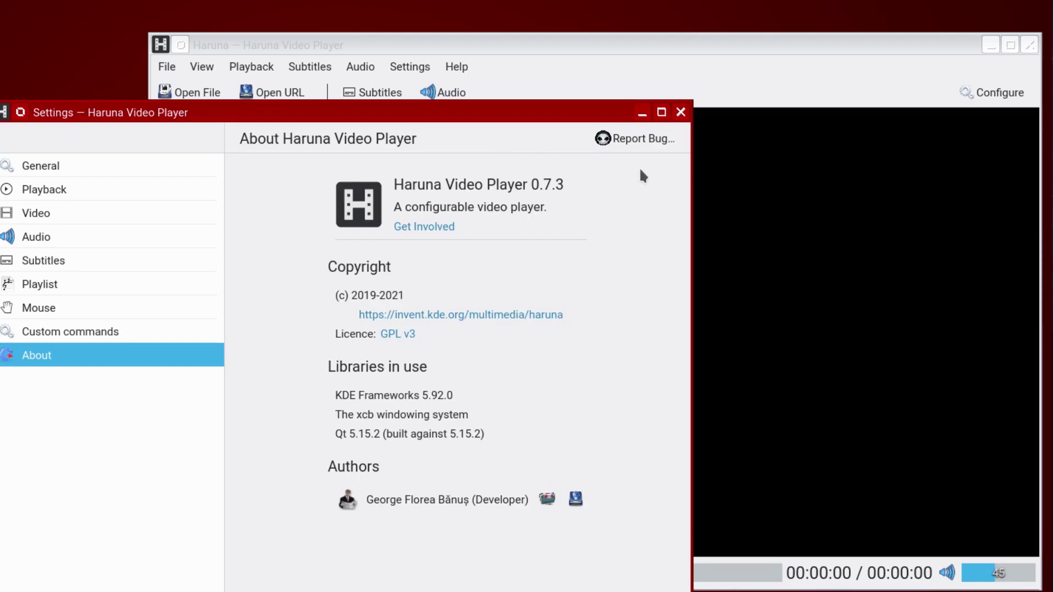
pyautogui.click(681, 112)
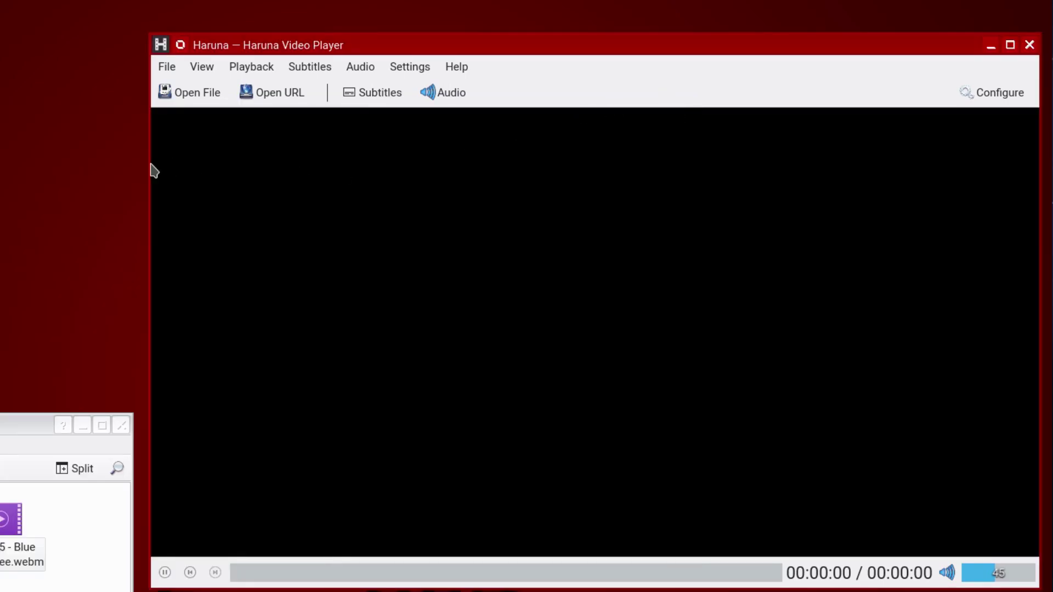
# Cancel Haruna's file picker and bring Dolphin's New Folder of three videos forward
pyautogui.click(192, 94)
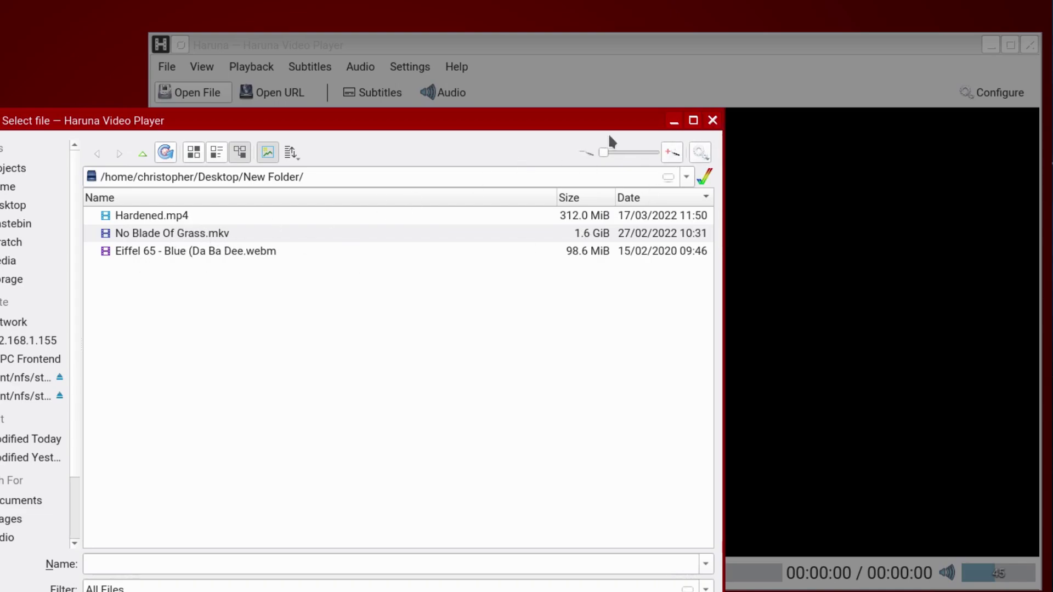
pyautogui.click(712, 120)
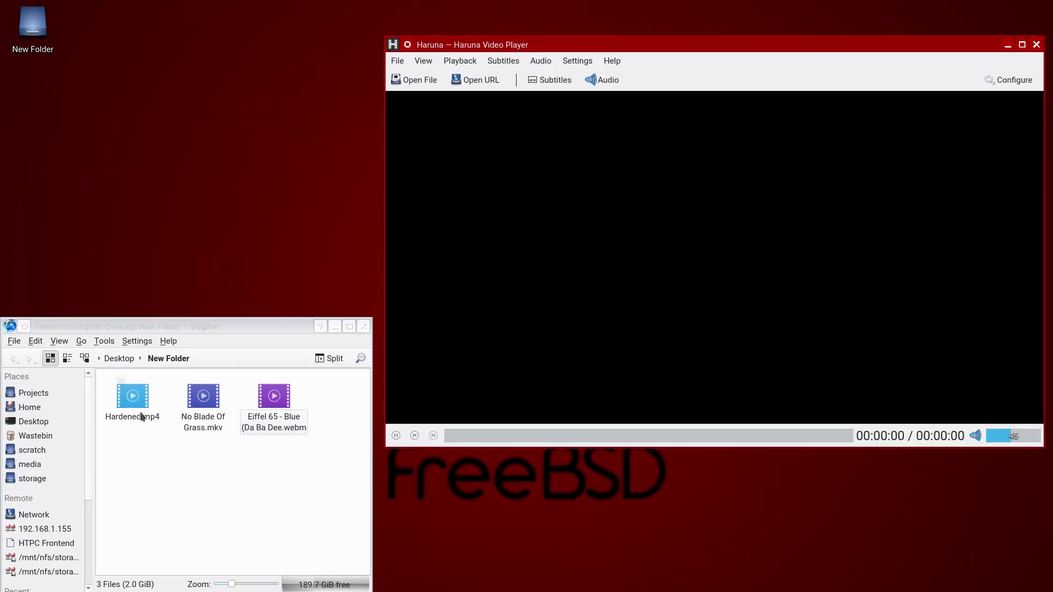
pyautogui.click(233, 460)
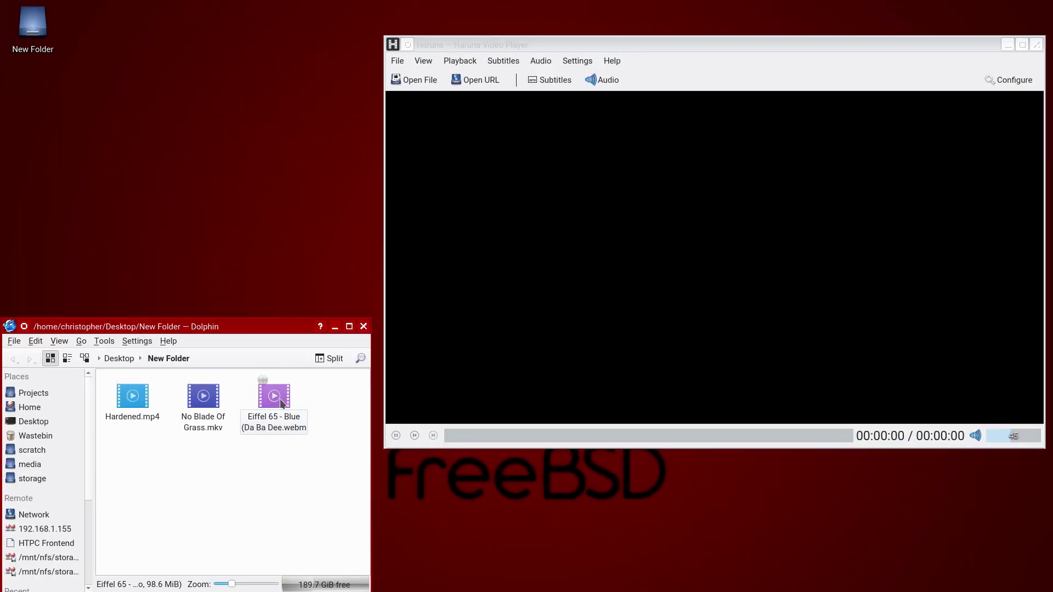
# Play No Blade Of Grass.mkv at volume 10, then pause it
pyautogui.moveTo(203, 398); pyautogui.dragTo(500, 225)
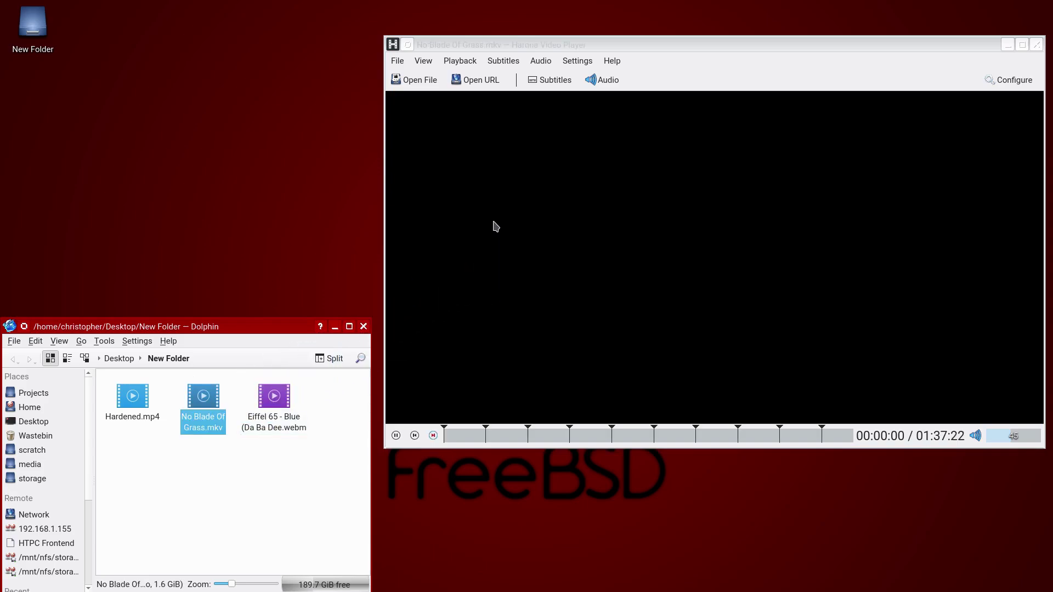
pyautogui.moveTo(1014, 436); pyautogui.dragTo(979, 438)
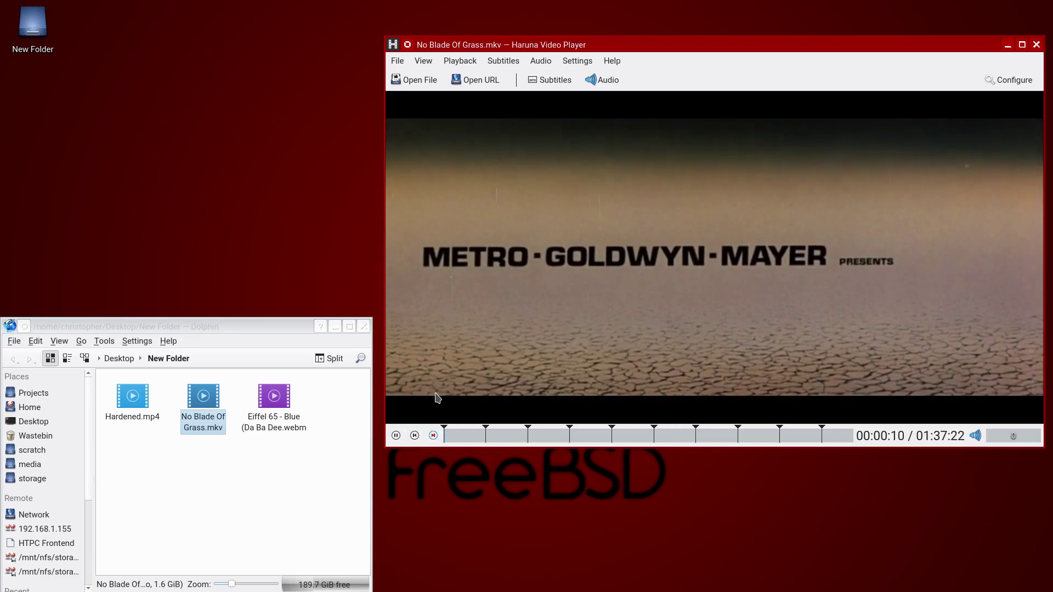
pyautogui.click(395, 436)
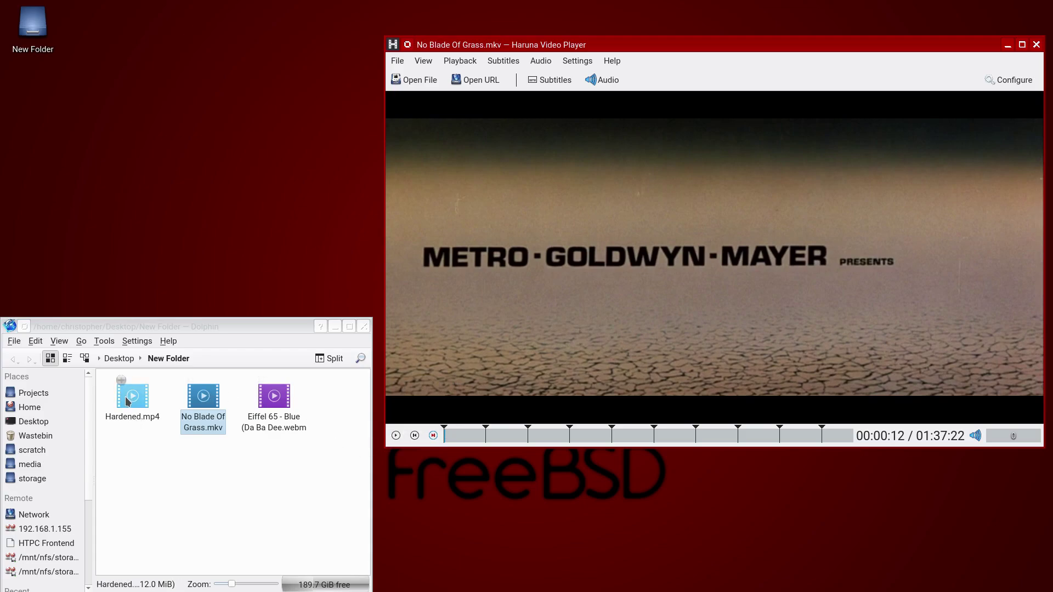
# Switch to Hardened.mp4, pause it, then play Eiffel 65 - Blue (Da Ba Dee).webm instead
pyautogui.moveTo(126, 402); pyautogui.dragTo(540, 327)
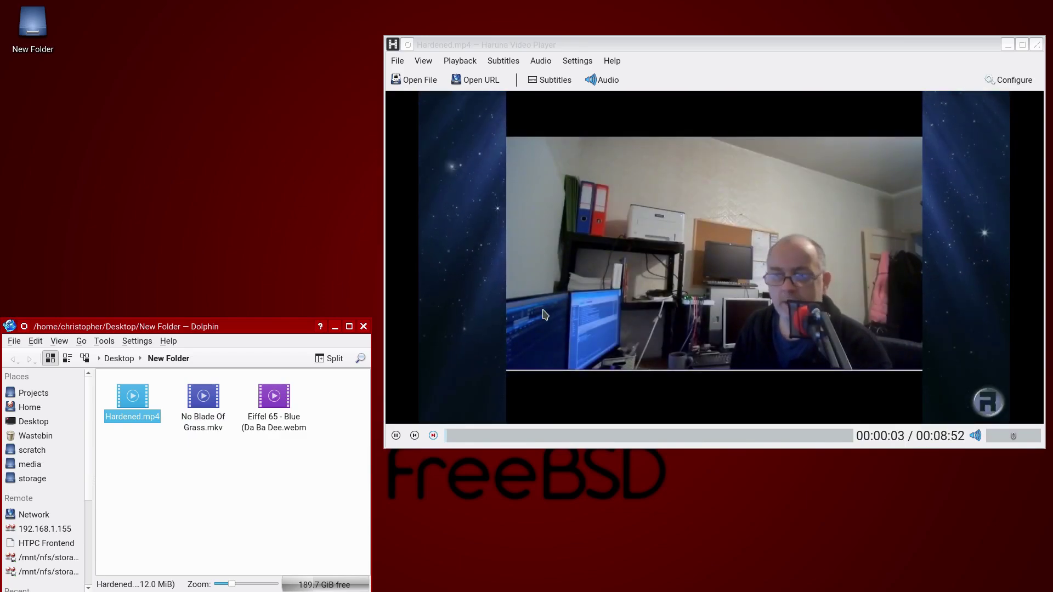
pyautogui.click(397, 437)
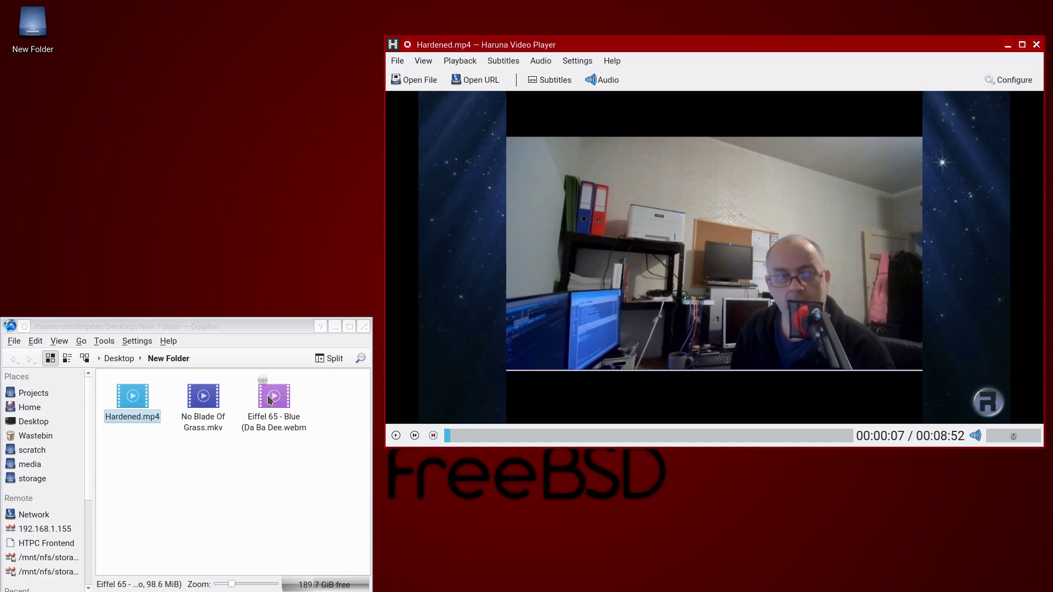
pyautogui.moveTo(268, 402); pyautogui.dragTo(575, 306)
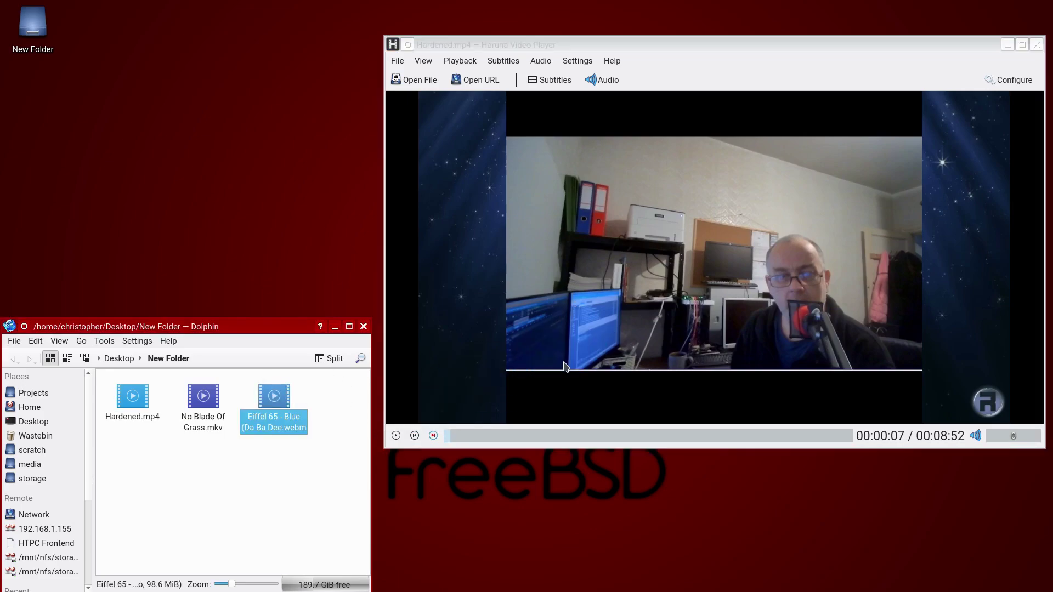
pyautogui.moveTo(565, 366); pyautogui.dragTo(567, 364)
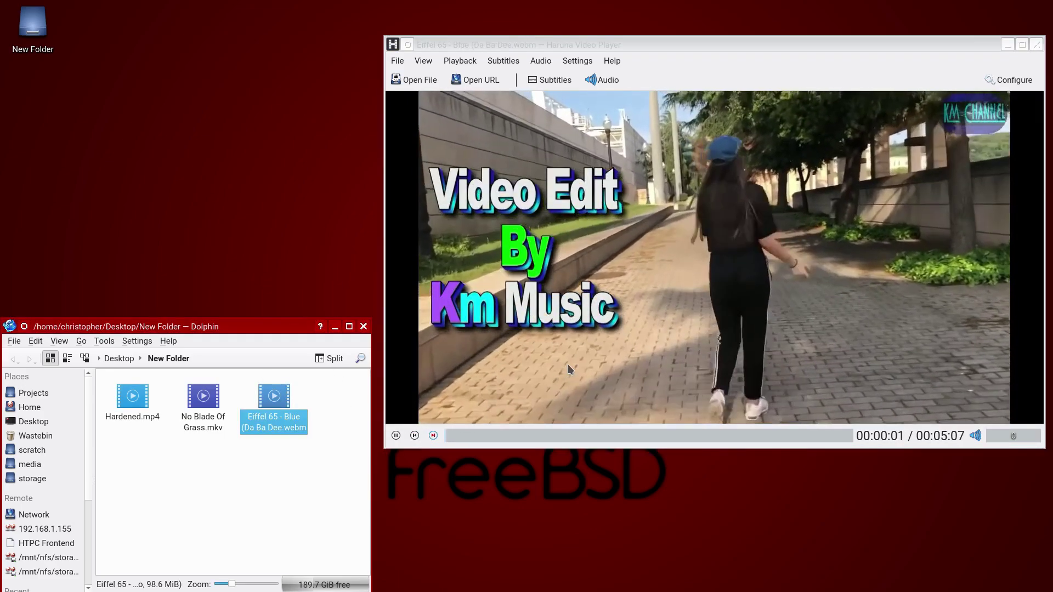
# Pause the current video, paste the copied YouTube link into Open URL and stream it
pyautogui.click(395, 436)
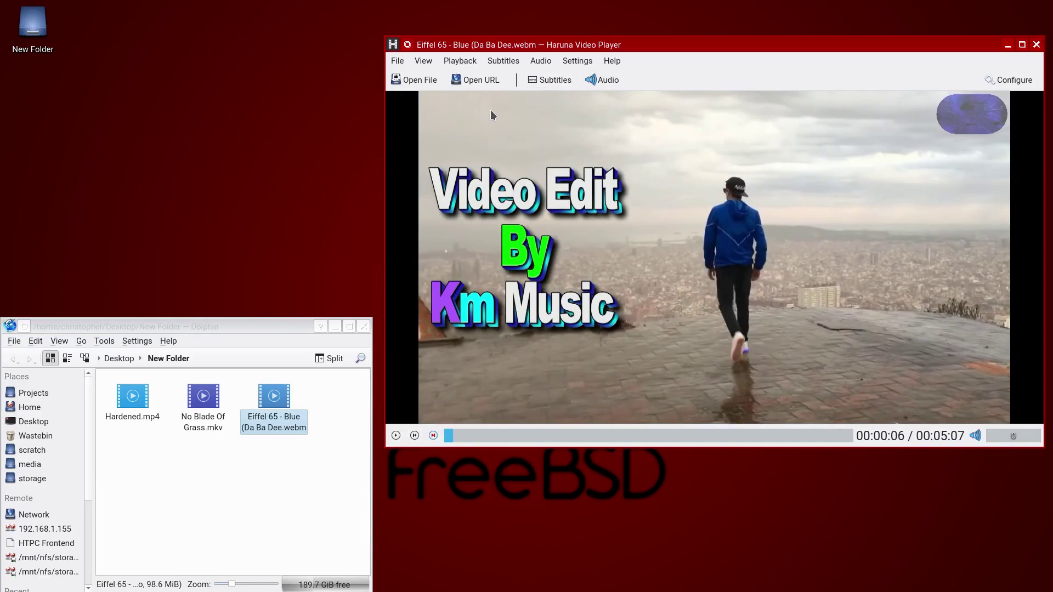
pyautogui.click(479, 78)
pyautogui.rightClick(467, 105)
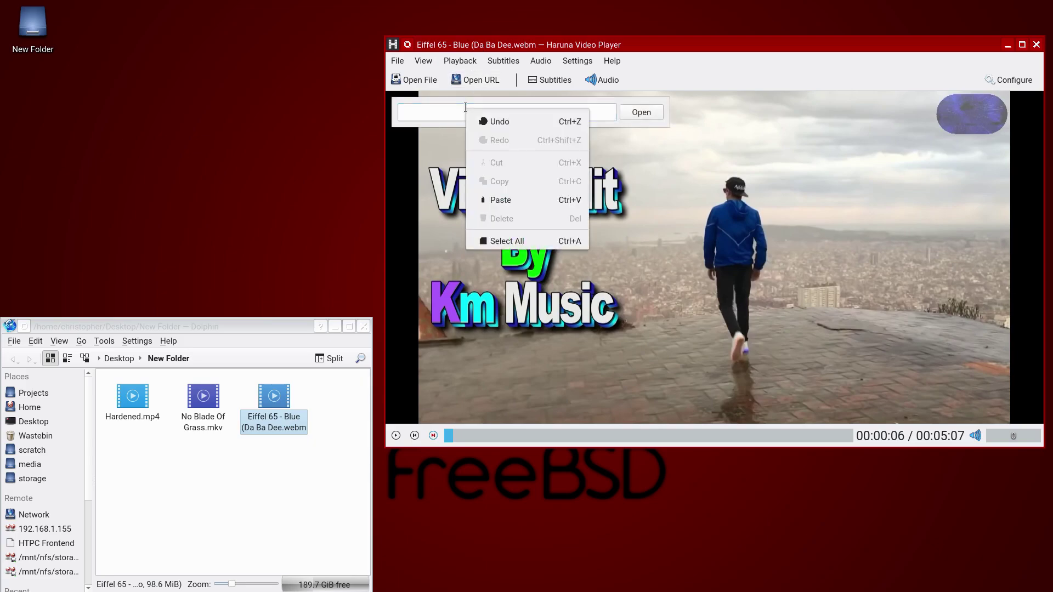
pyautogui.click(497, 201)
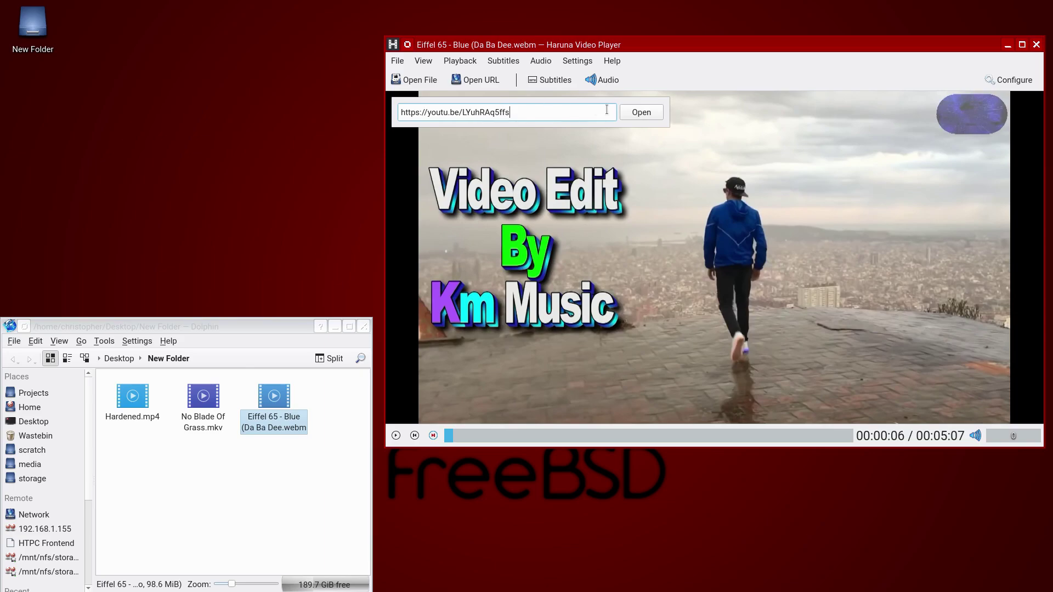
pyautogui.click(636, 116)
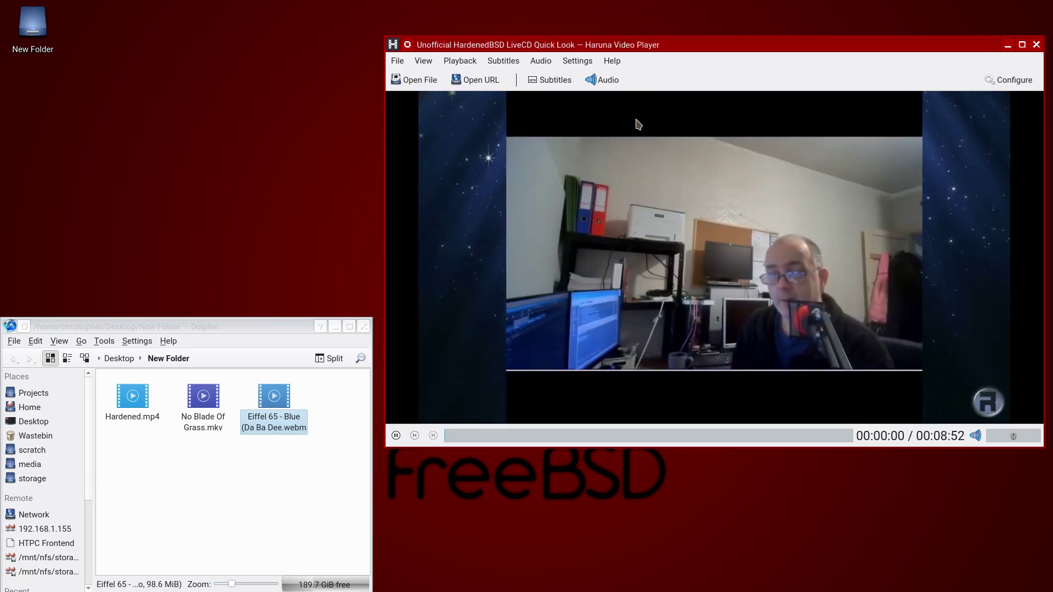
# Skip through the HardenedBSD LiveCD video to about 2:30 on the seek bar
pyautogui.click(453, 436)
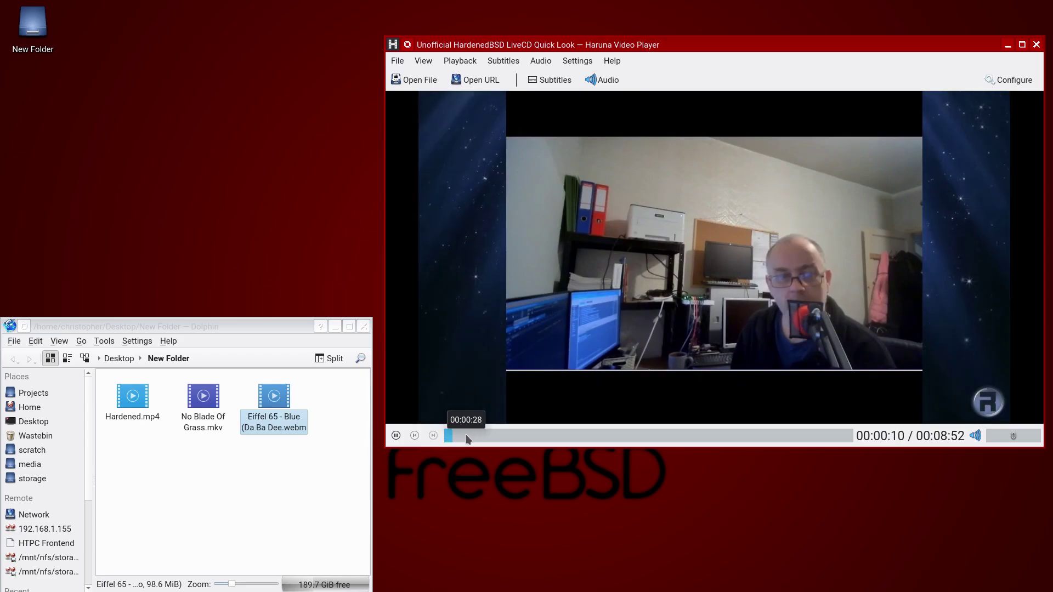
pyautogui.click(467, 436)
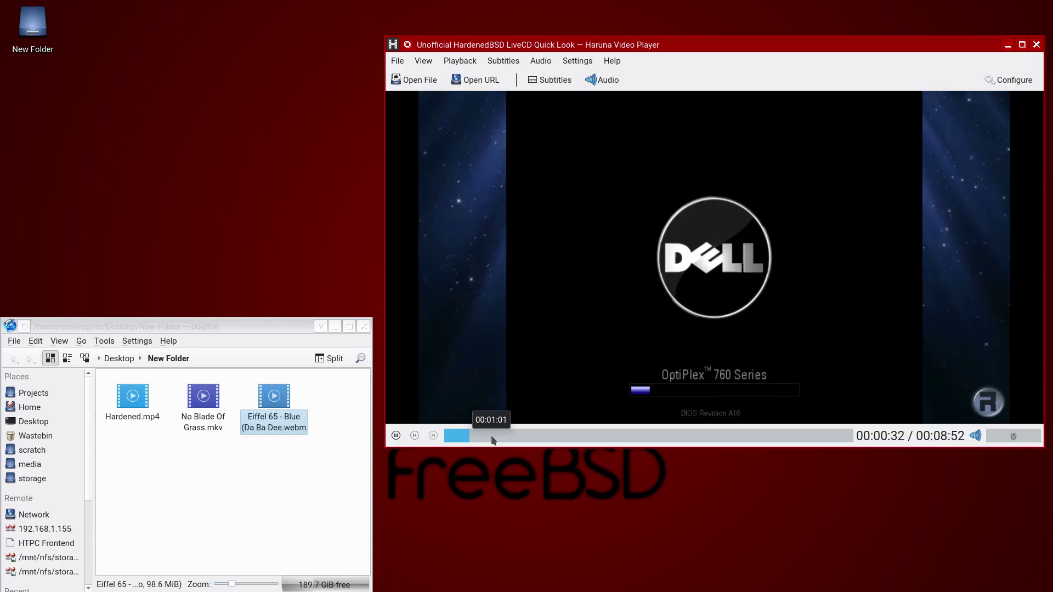
pyautogui.click(495, 435)
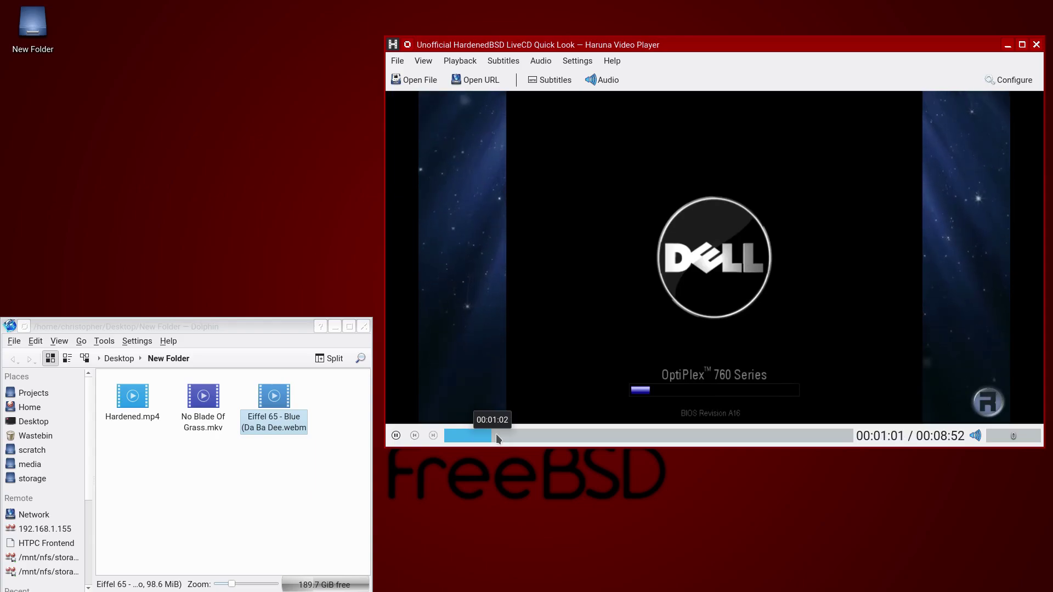
pyautogui.moveTo(522, 433); pyautogui.dragTo(558, 432)
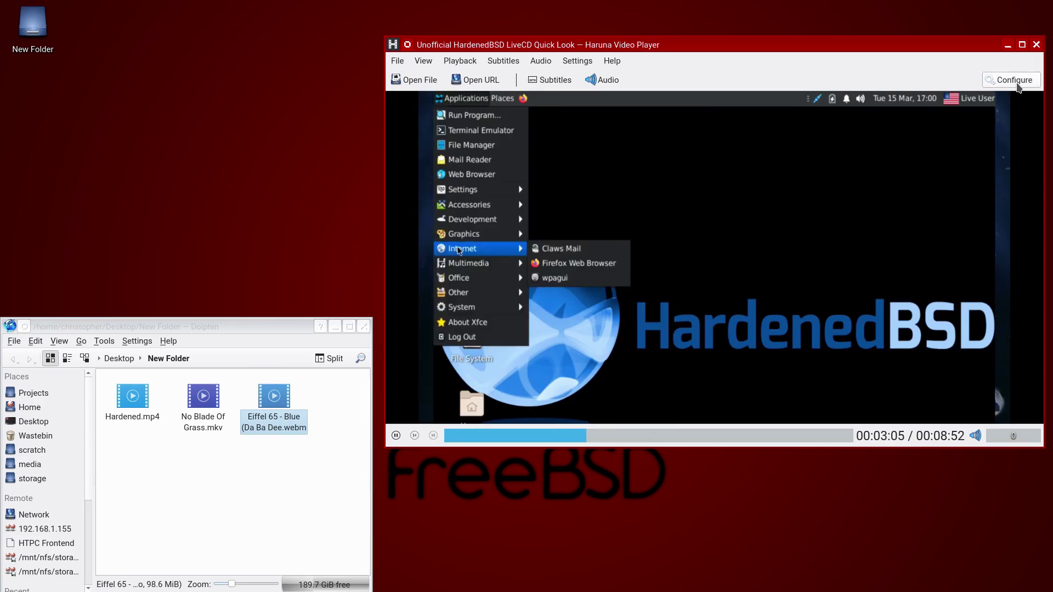
# In Settings, look at the Custom commands page and its Add command form
pyautogui.click(1014, 80)
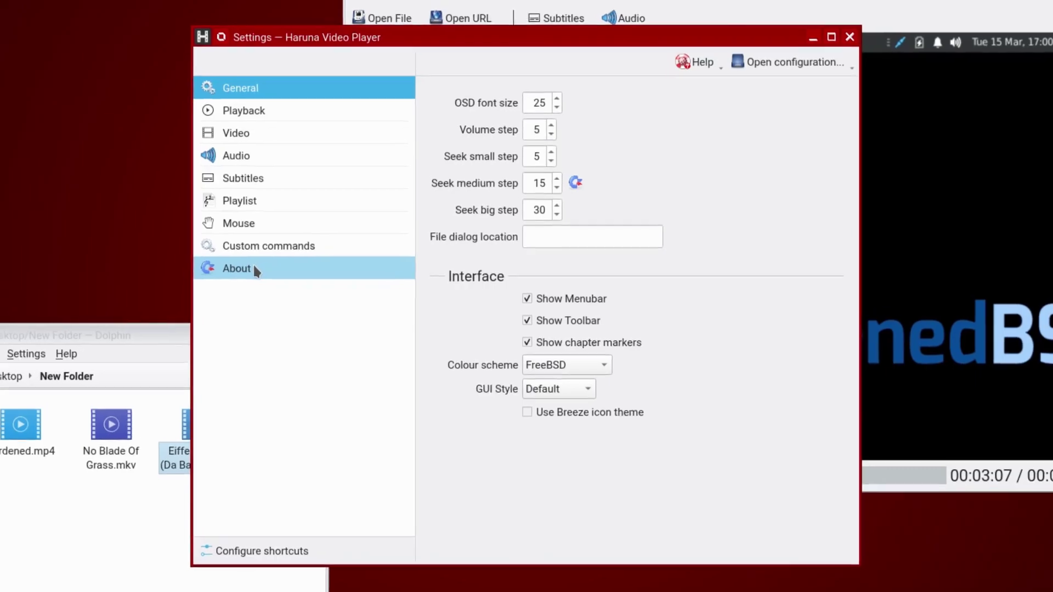
pyautogui.click(233, 251)
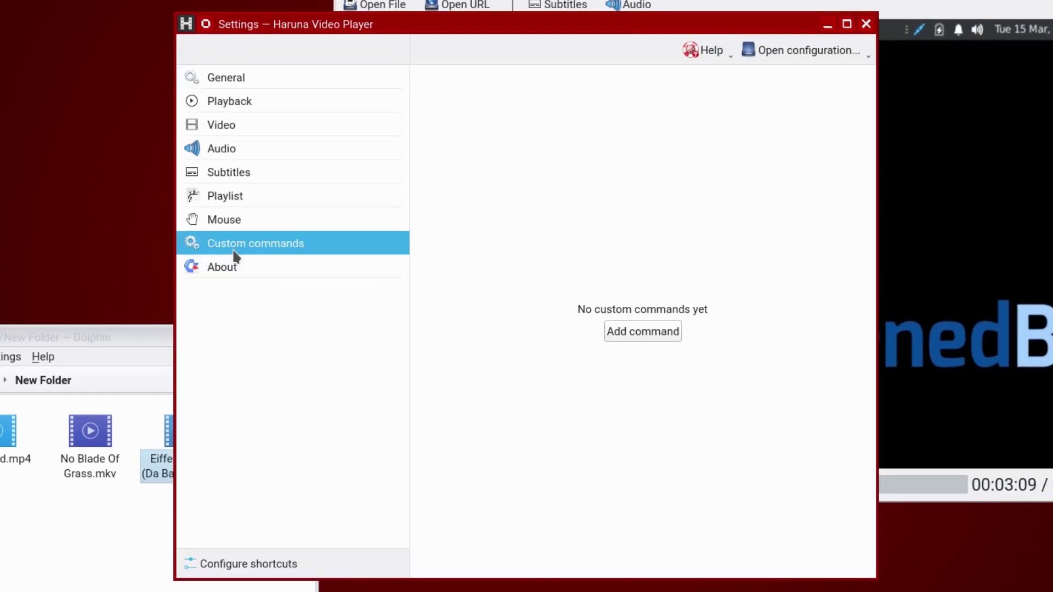
pyautogui.click(642, 332)
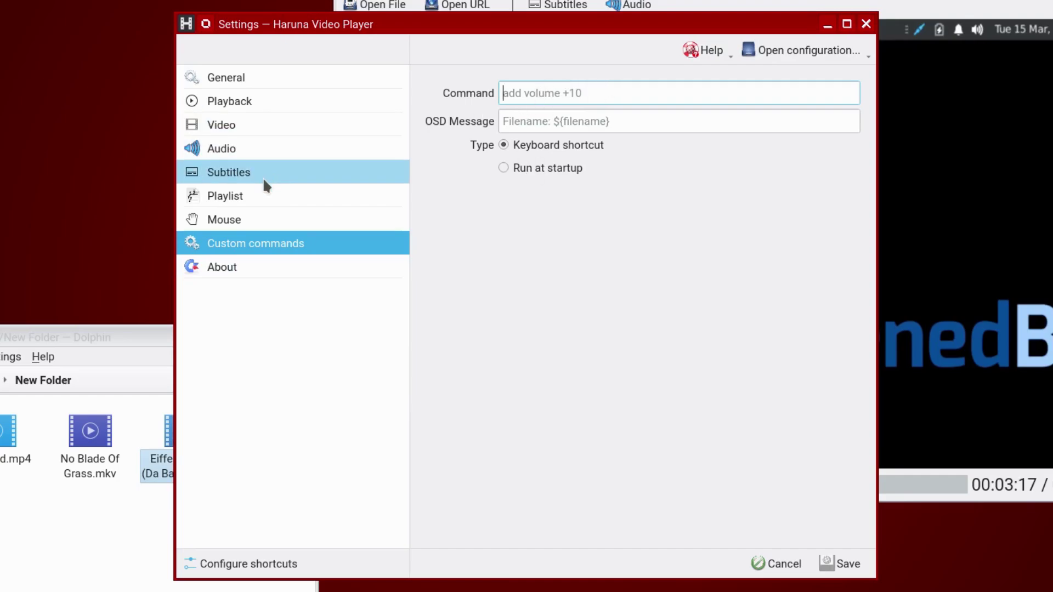
# Set the Playback page's youtube-dl format selection to 1080
pyautogui.click(247, 103)
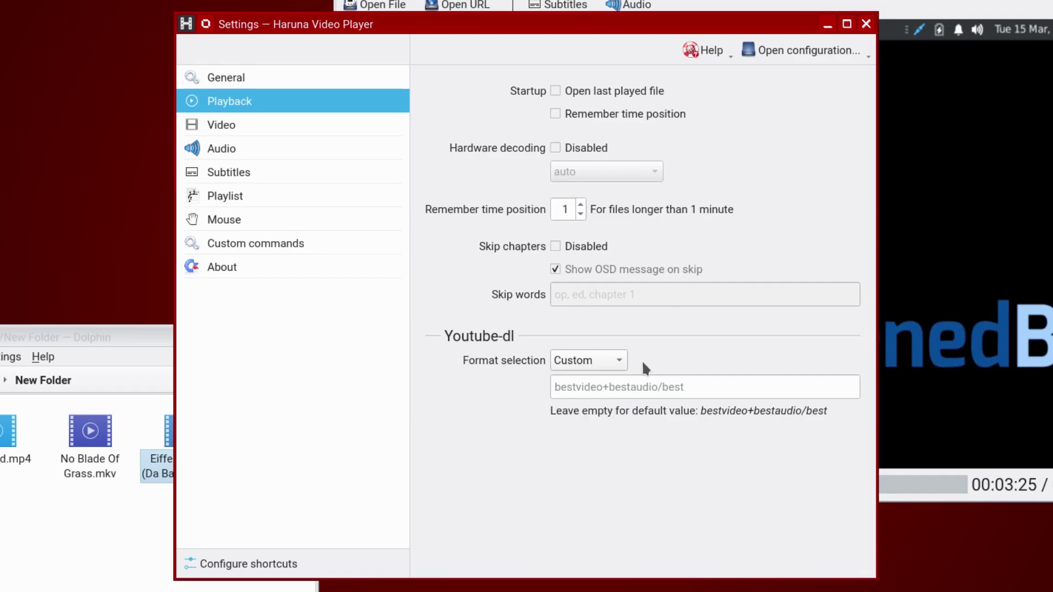
pyautogui.click(607, 357)
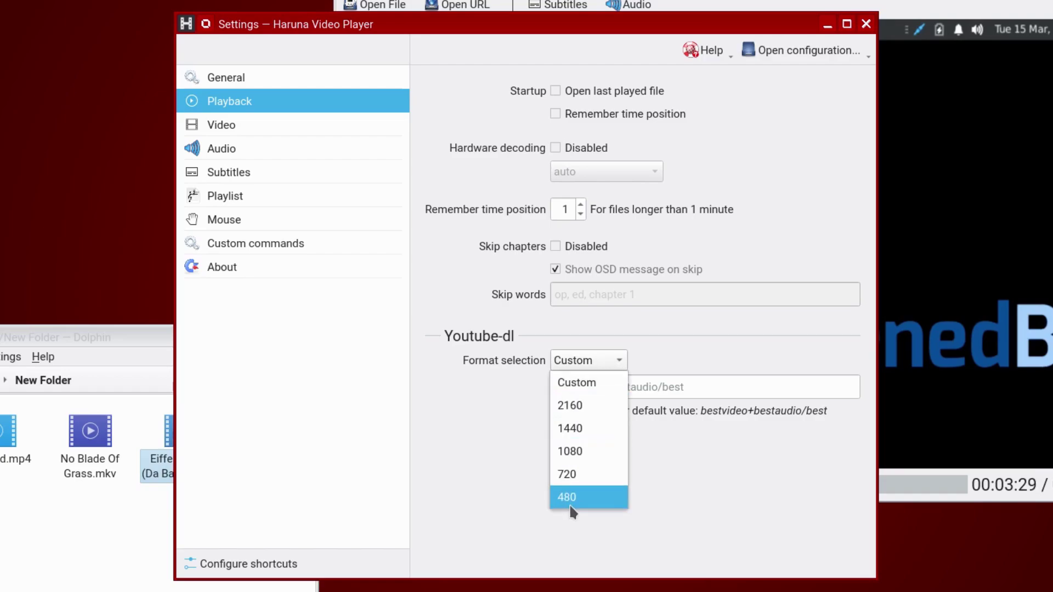
pyautogui.click(582, 450)
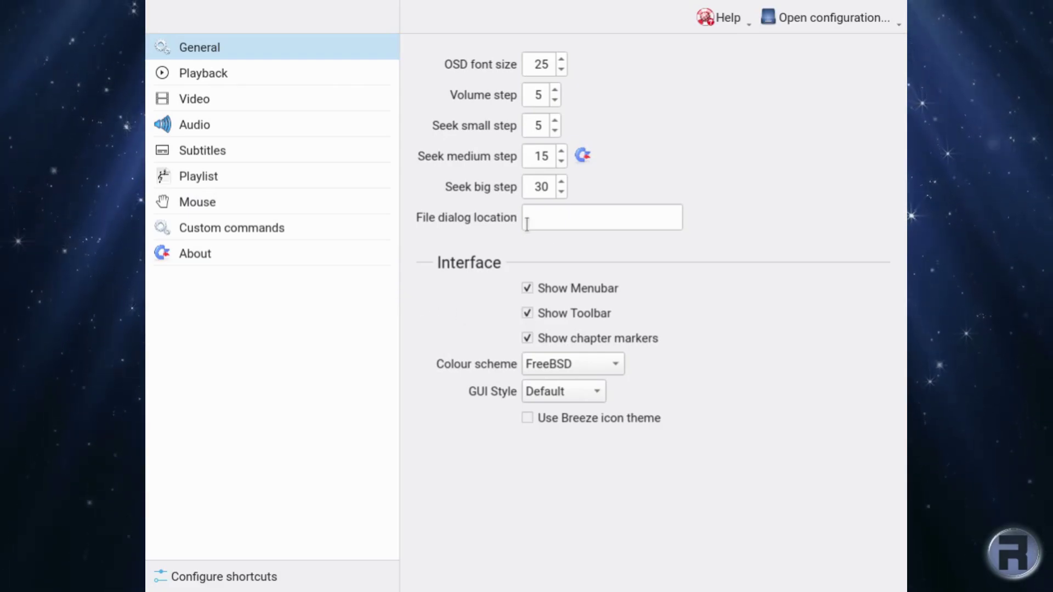
# On the General settings page, browse the colour scheme list without changing it
pyautogui.click(199, 50)
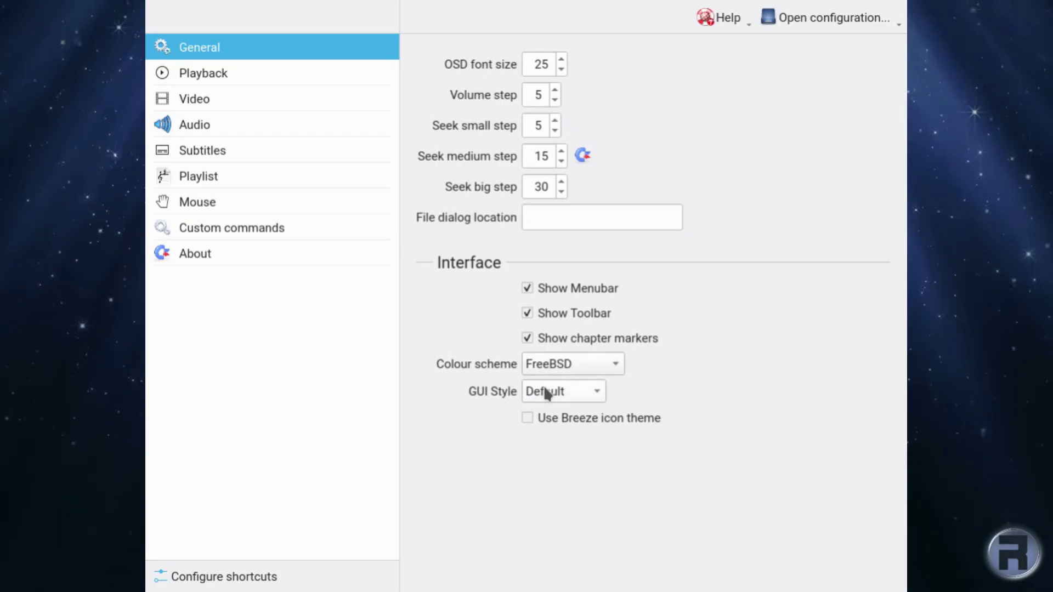
pyautogui.click(547, 366)
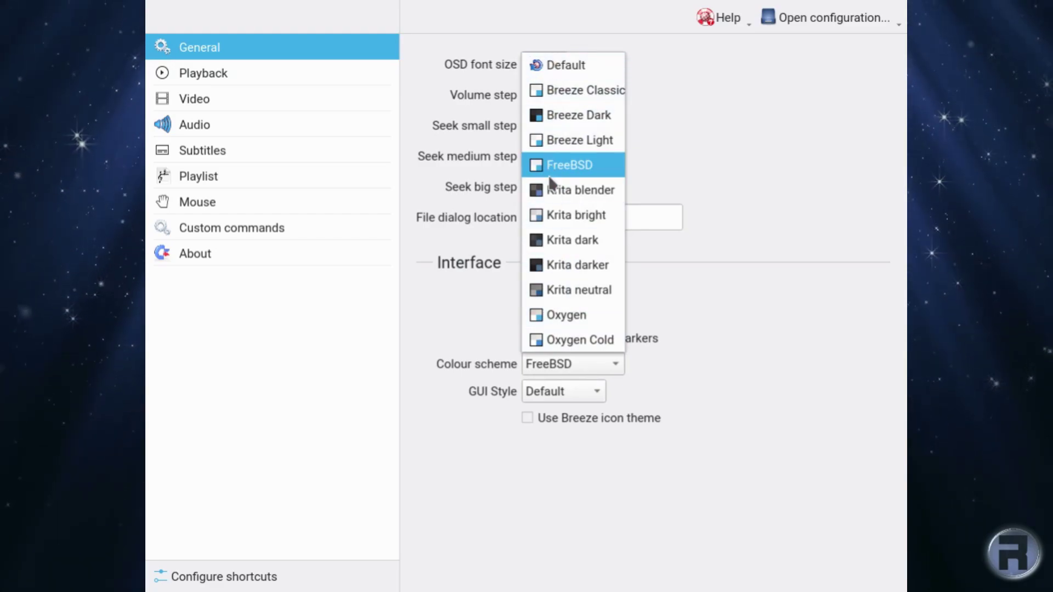
pyautogui.click(526, 477)
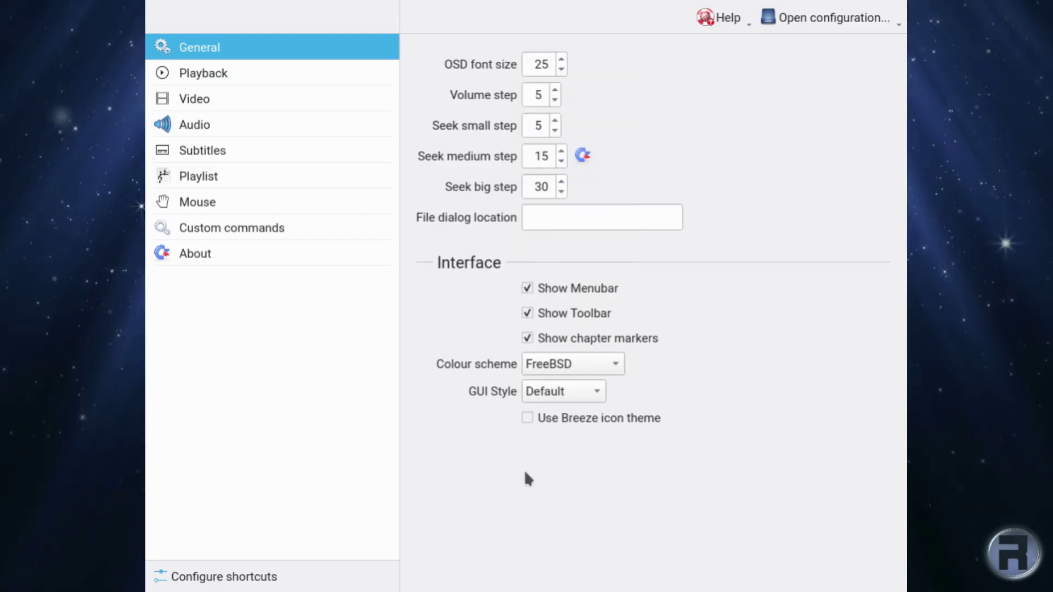
# Apply the cde, motif and Breeze GUI styles in turn, then reopen the style list
pyautogui.click(549, 401)
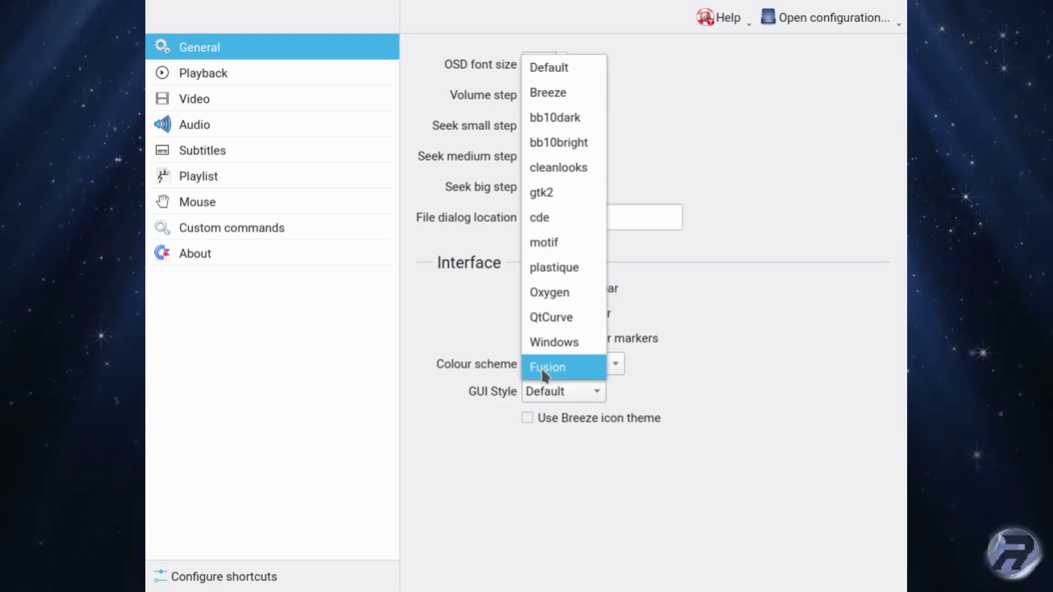
pyautogui.click(543, 221)
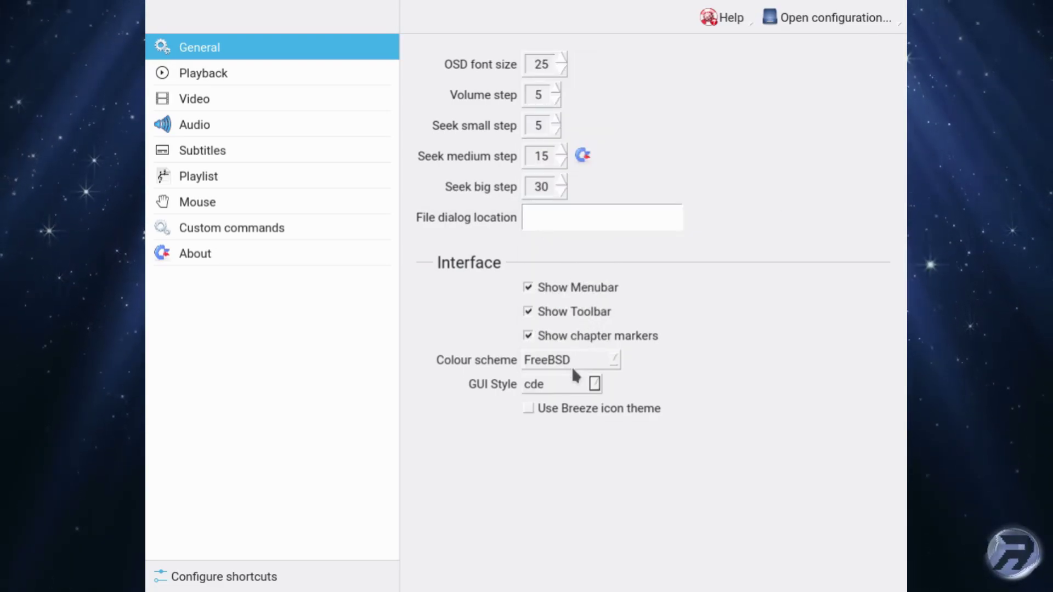
pyautogui.click(567, 383)
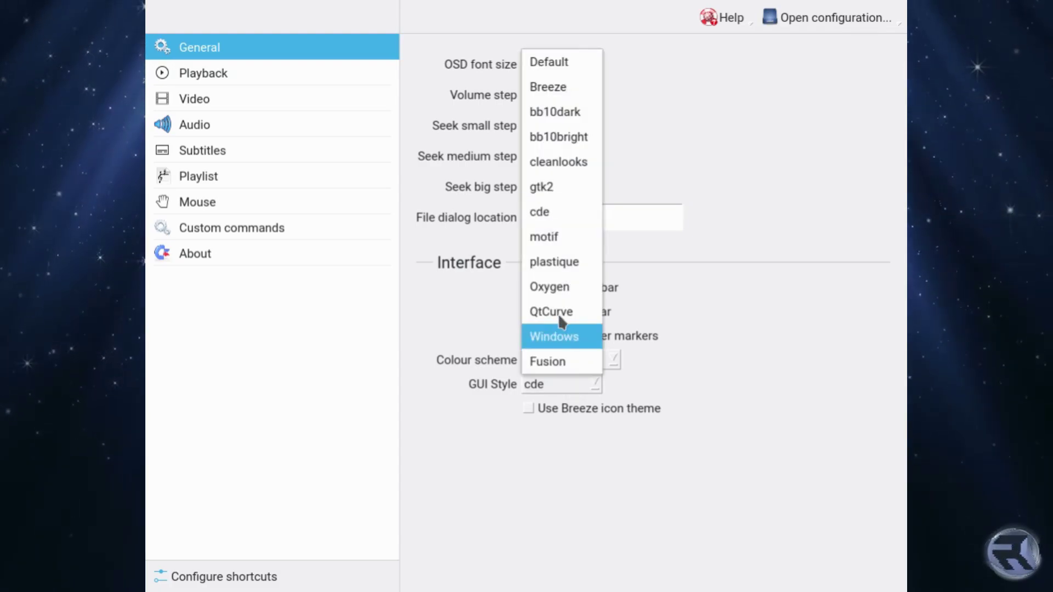
pyautogui.click(559, 237)
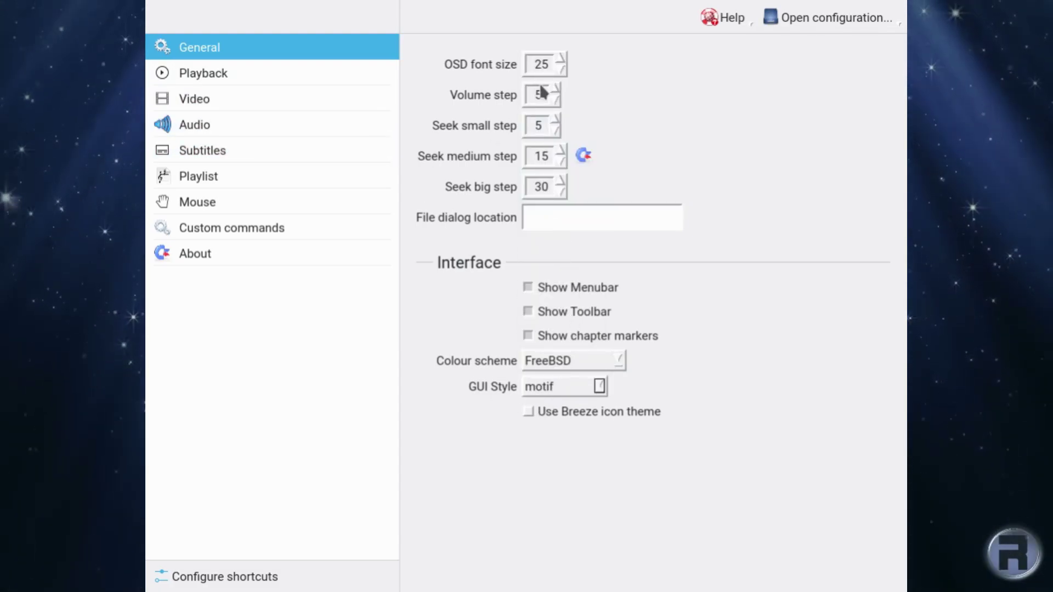
pyautogui.click(562, 387)
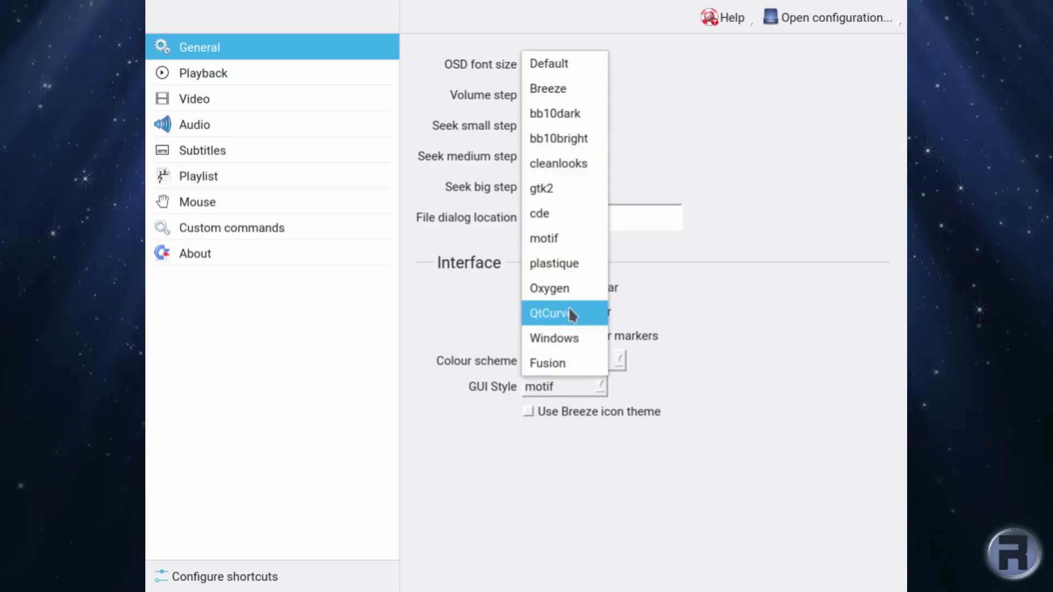
pyautogui.click(557, 94)
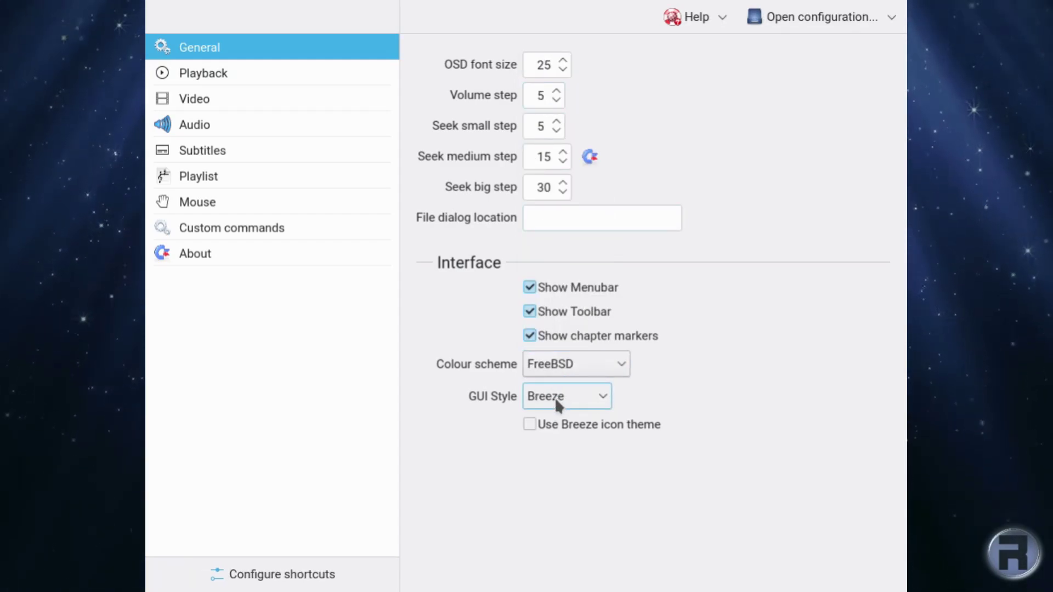
pyautogui.click(555, 397)
pyautogui.click(554, 70)
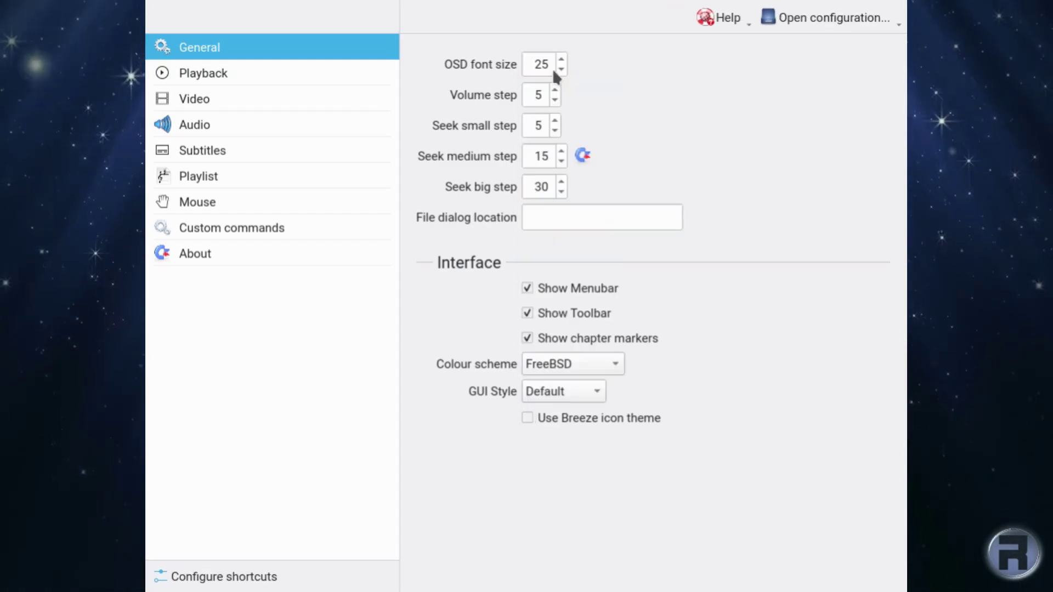